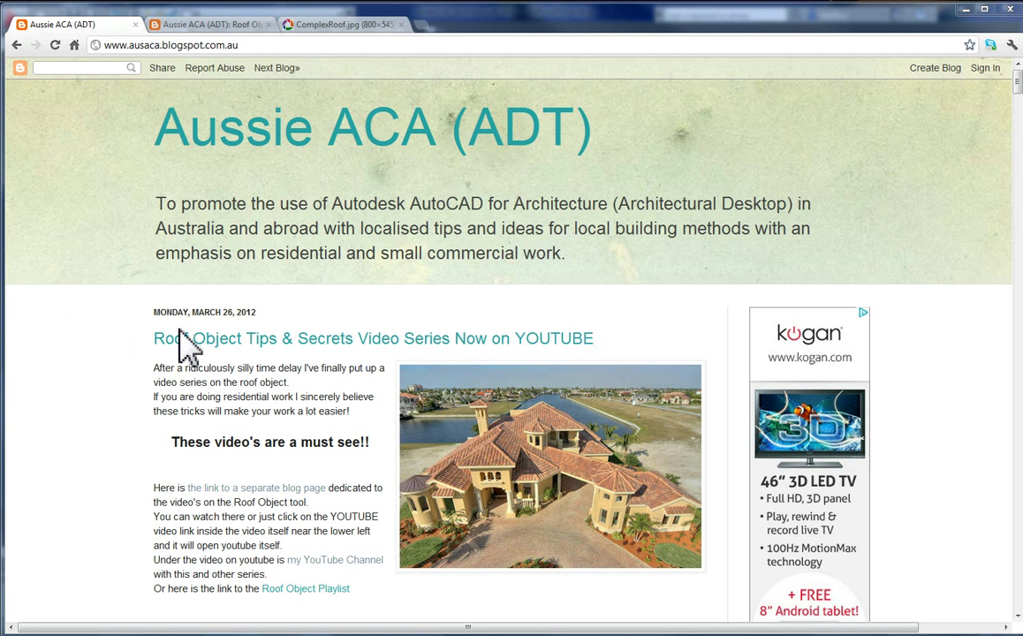
Look through the Aussie ACA blog's home page and roof object video links page, then view the ComplexRoof.jpg photo
{"action": "left_click_drag", "start_coordinate": [1018, 104], "coordinate": [1018, 99]}
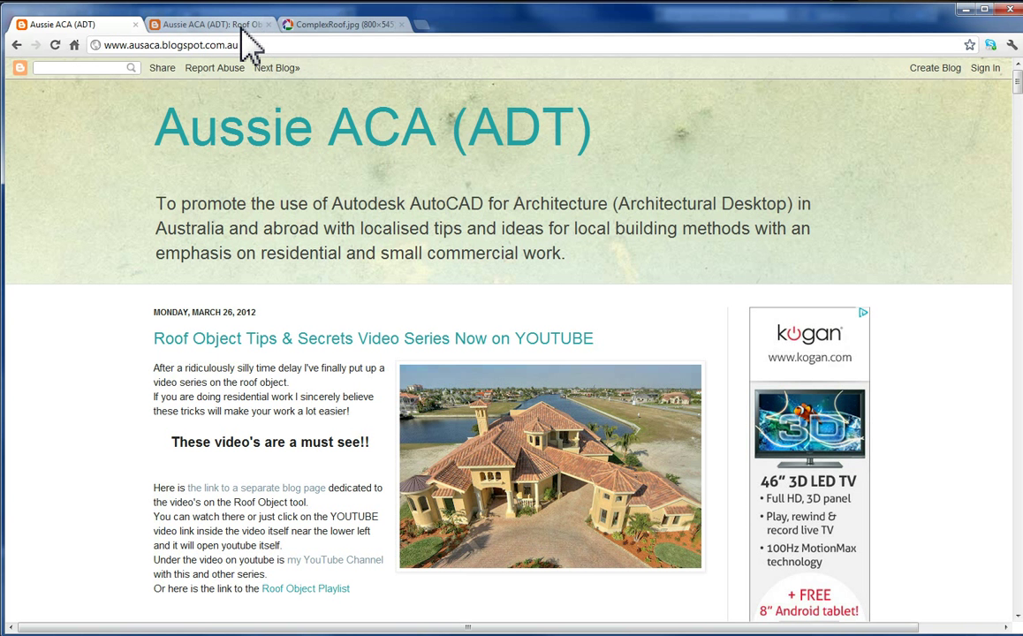
{"action": "left_click", "coordinate": [236, 26]}
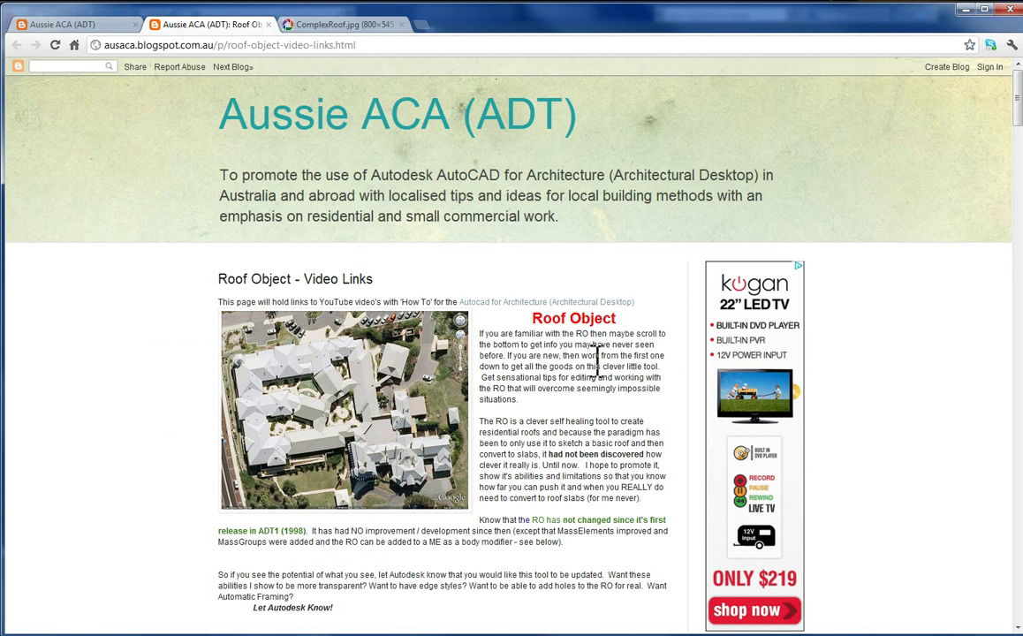
{"action": "left_click_drag", "start_coordinate": [1016, 159], "coordinate": [1017, 93]}
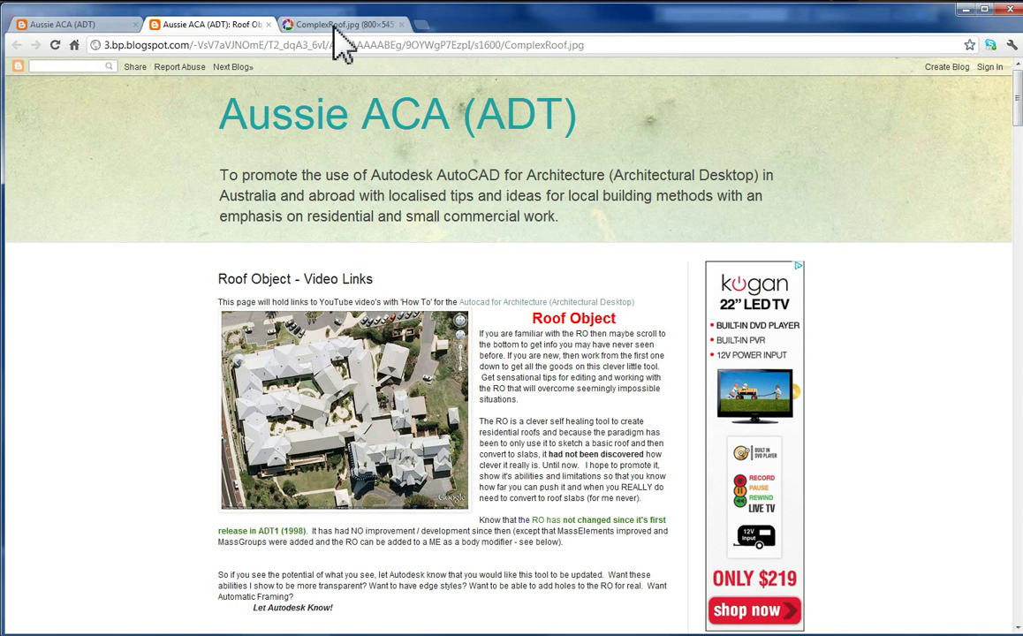
{"action": "left_click", "coordinate": [336, 25]}
{"action": "left_click", "coordinate": [103, 26]}
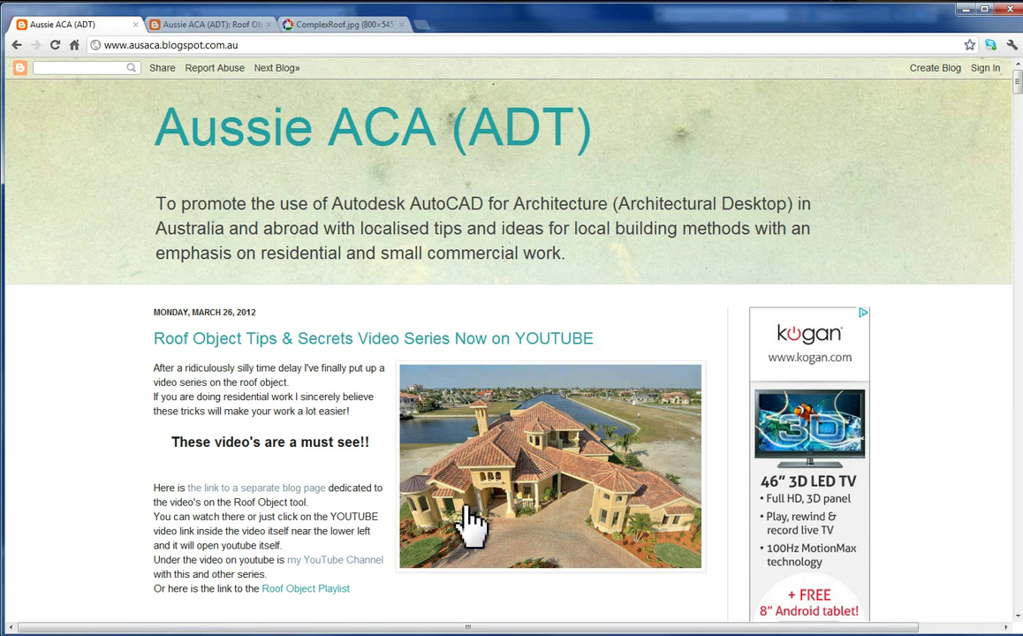
{"action": "scroll", "coordinate": [517, 455], "scroll_direction": "down", "scroll_amount": 3}
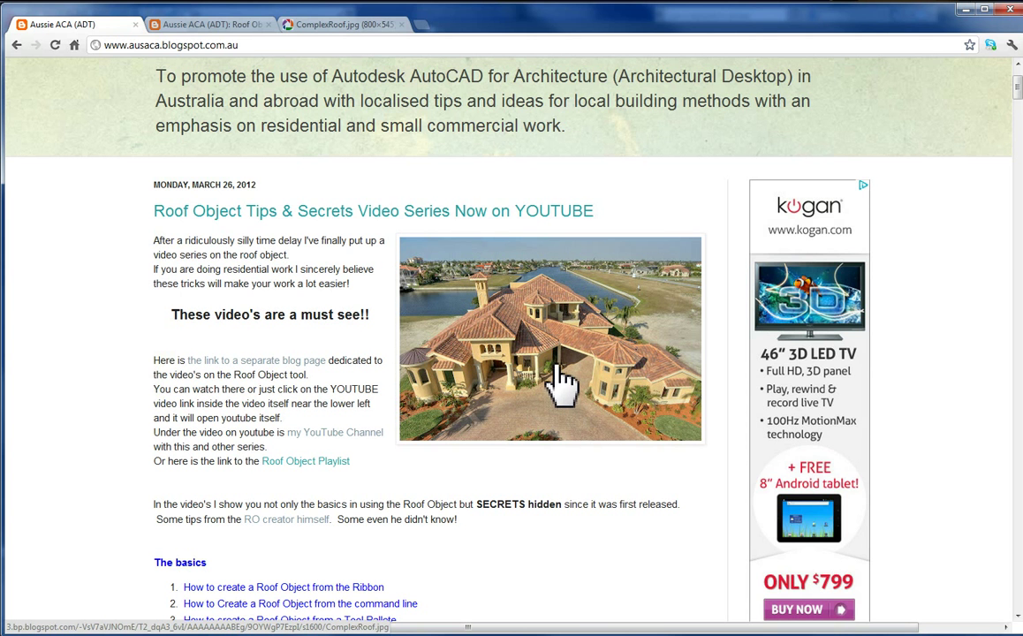
{"action": "left_click", "coordinate": [338, 25]}
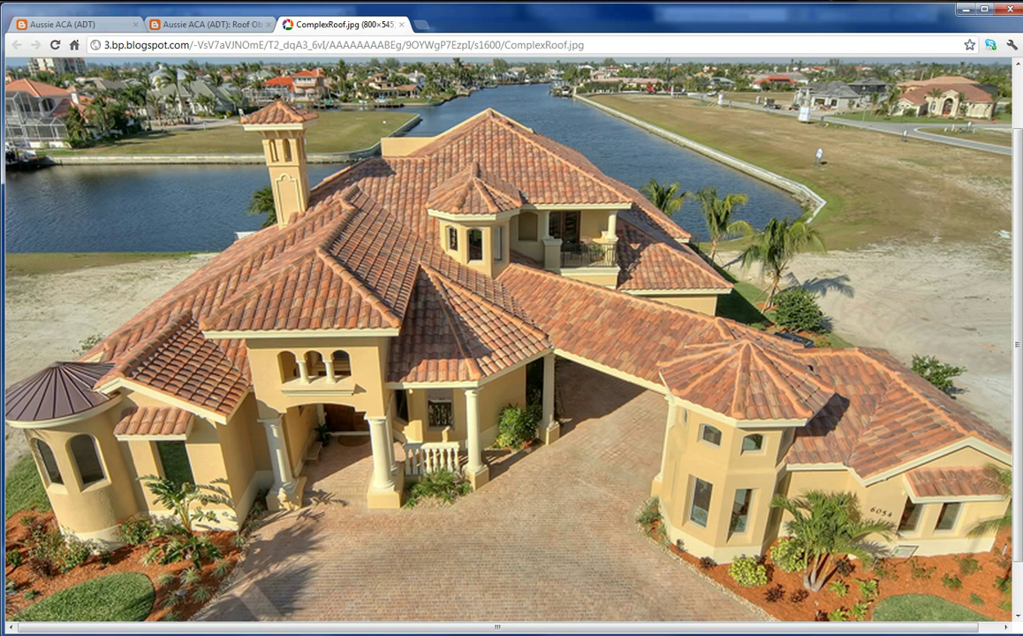
Switch to the DifficultRoof.dwg drawing in AutoCAD Architecture
{"action": "left_click", "coordinate": [283, 587]}
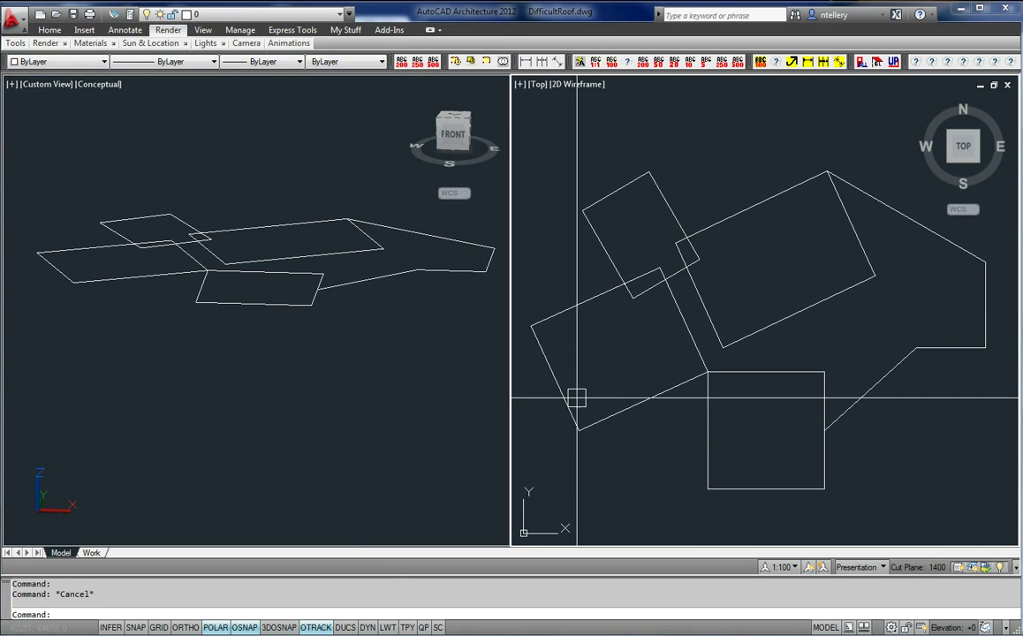
{"action": "middle_click_drag", "start_coordinate": [648, 362], "coordinate": [653, 362]}
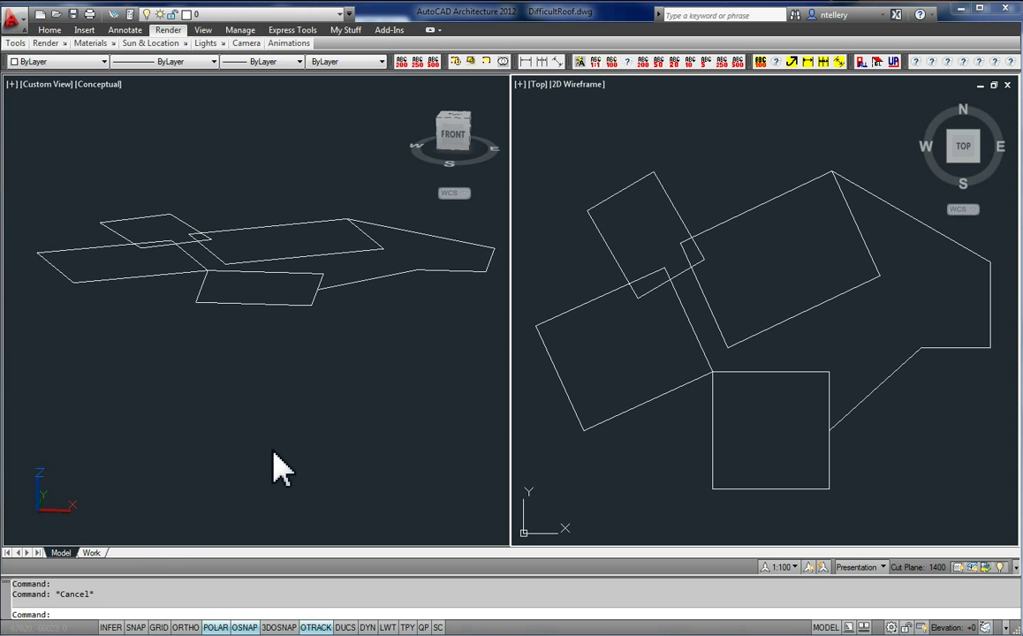
{"action": "left_click", "coordinate": [582, 465]}
{"action": "left_click", "coordinate": [582, 466]}
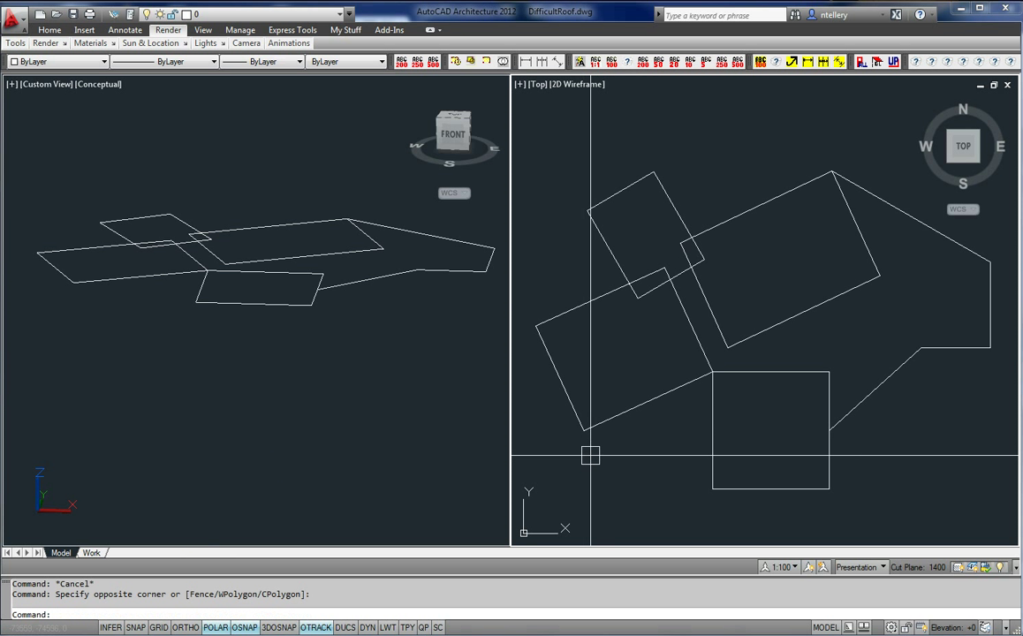
{"action": "middle_click_drag", "start_coordinate": [830, 402], "coordinate": [829, 403]}
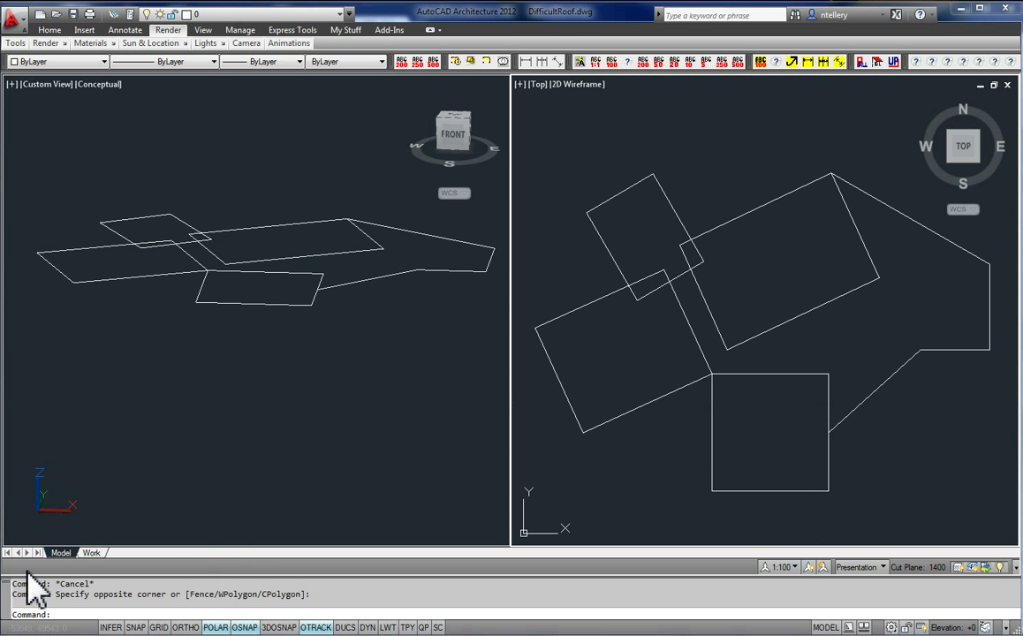
{"action": "left_click", "coordinate": [397, 393]}
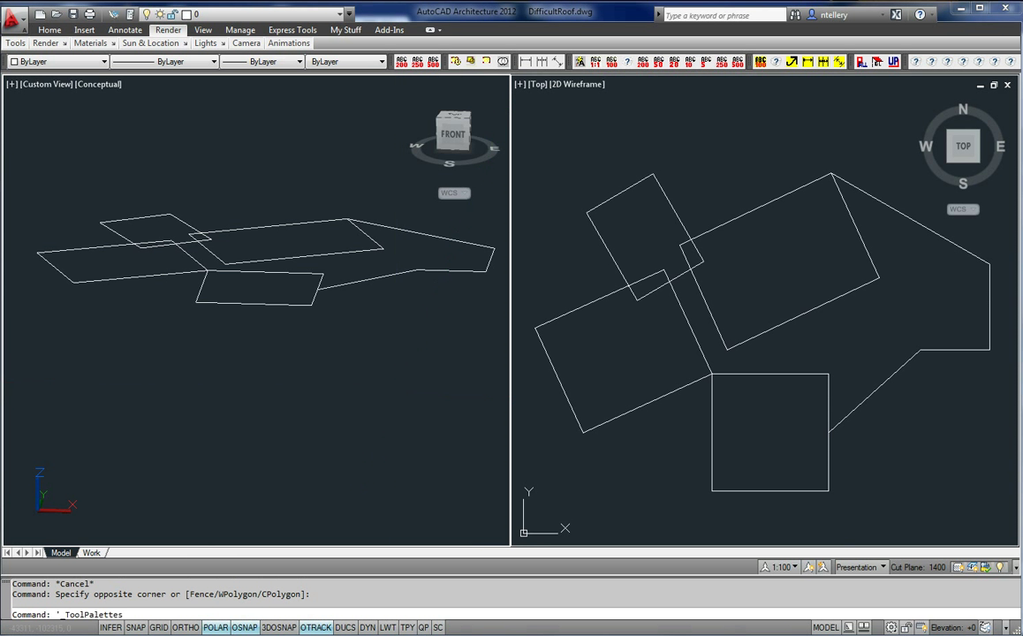
Show the Design tool palette and locate the Roof 25d450e tool
{"action": "key", "text": "ctrl+3"}
{"action": "left_click_drag", "start_coordinate": [371, 137], "coordinate": [477, 439]}
{"action": "right_click", "coordinate": [431, 468]}
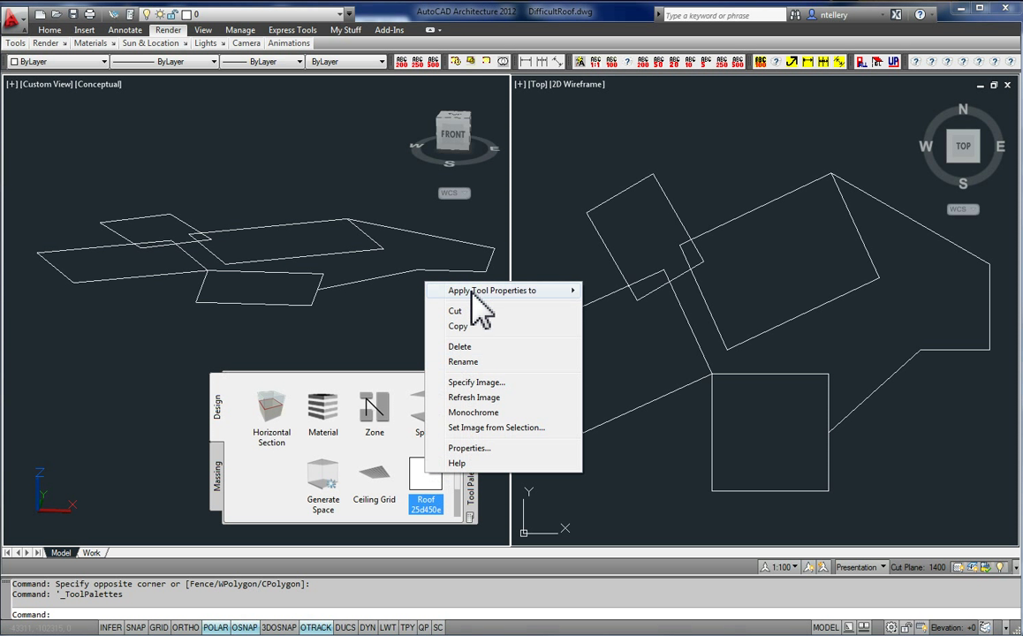
{"action": "mouse_move", "coordinate": [514, 292]}
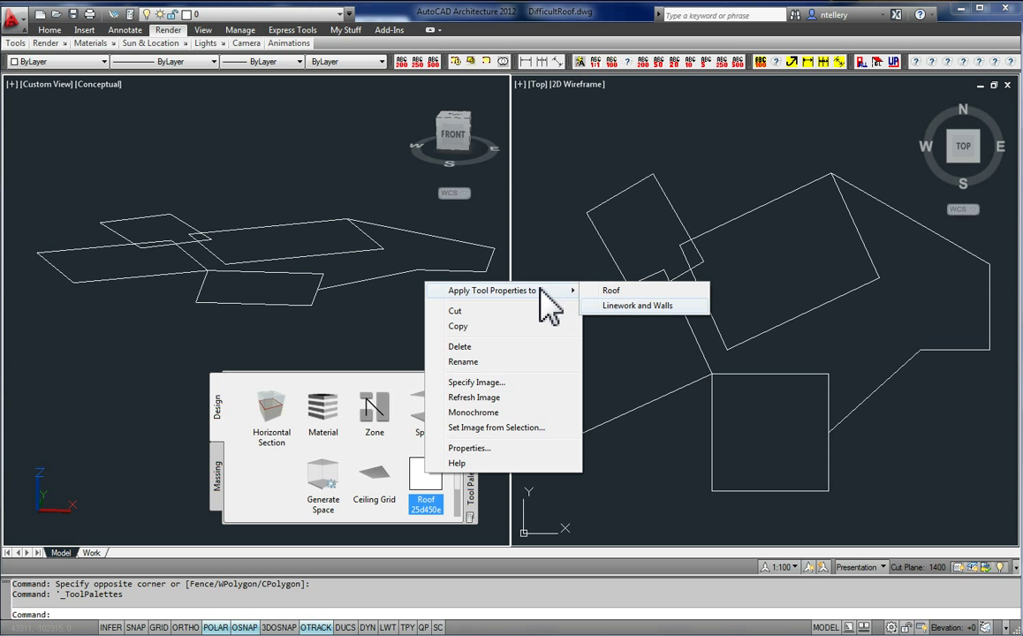
{"action": "left_click", "coordinate": [441, 504]}
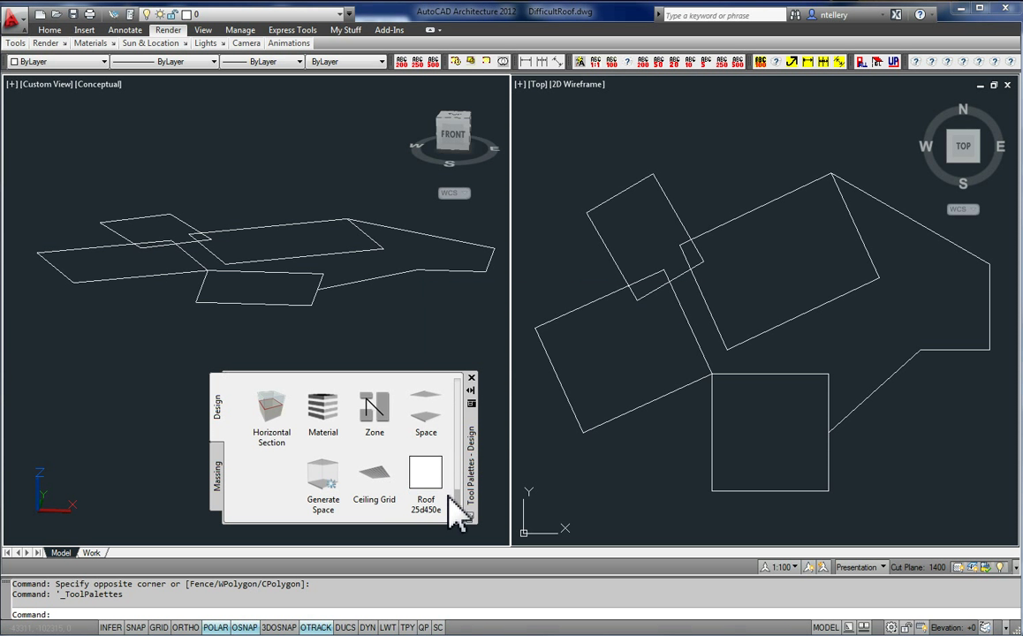
{"action": "scroll", "coordinate": [463, 481], "scroll_direction": "up", "scroll_amount": 3}
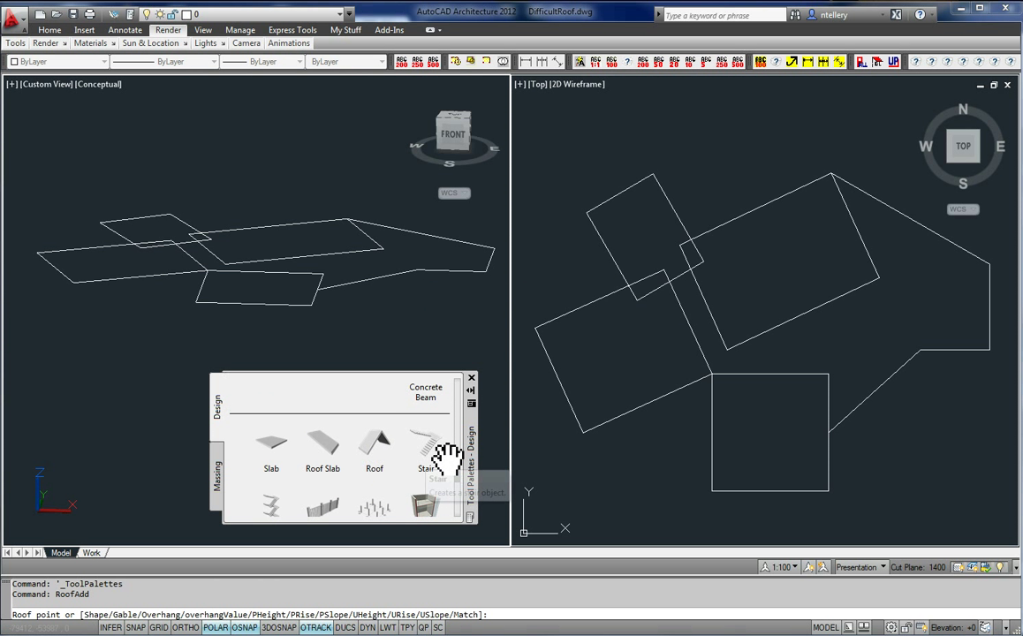
{"action": "scroll", "coordinate": [455, 482], "scroll_direction": "down", "scroll_amount": 5}
Apply the Roof 25d450e tool properties to all five overlapping outlines as linework, keeping the layout geometry
{"action": "right_click", "coordinate": [418, 474]}
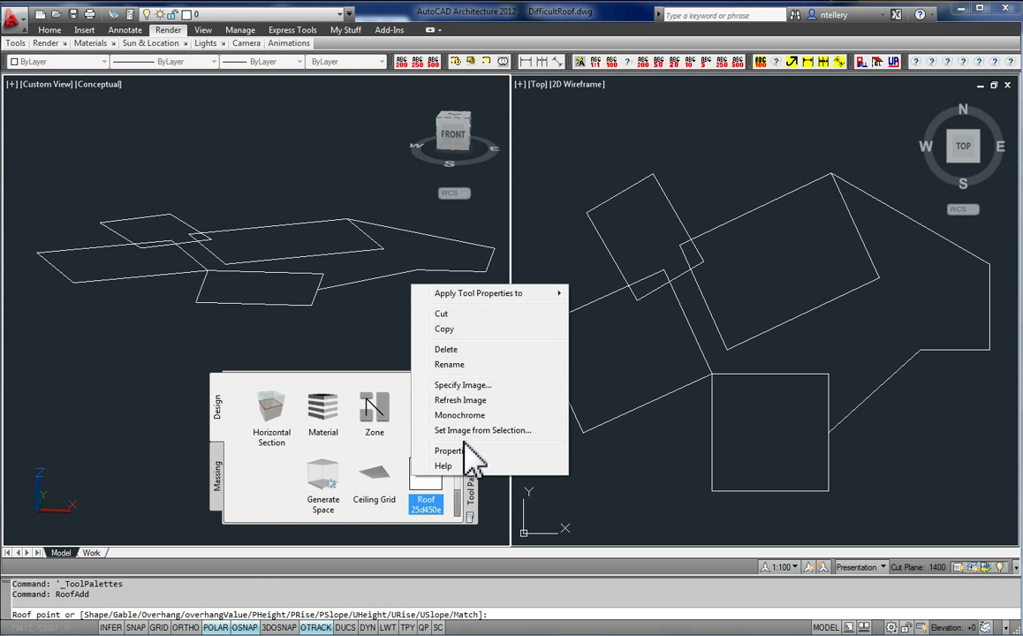
{"action": "mouse_move", "coordinate": [493, 292]}
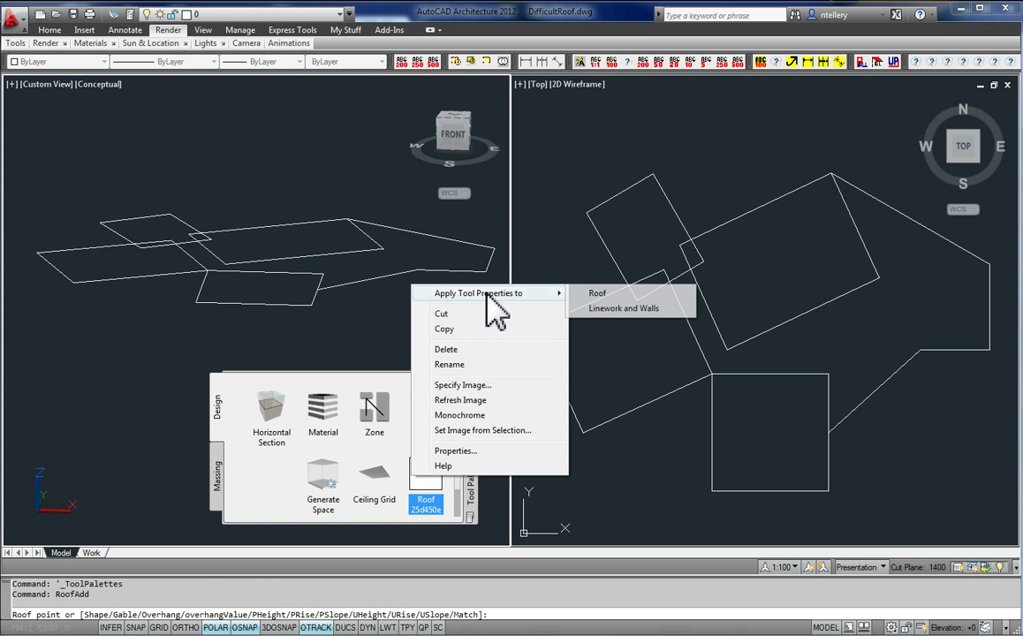
{"action": "left_click", "coordinate": [605, 308]}
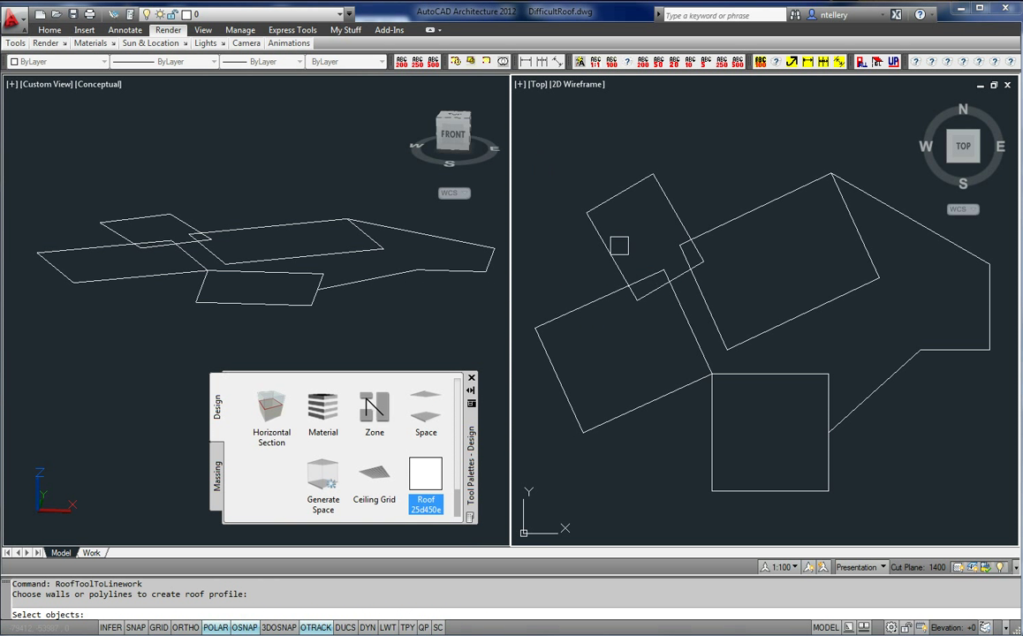
{"action": "left_click", "coordinate": [538, 141]}
{"action": "left_click", "coordinate": [987, 512]}
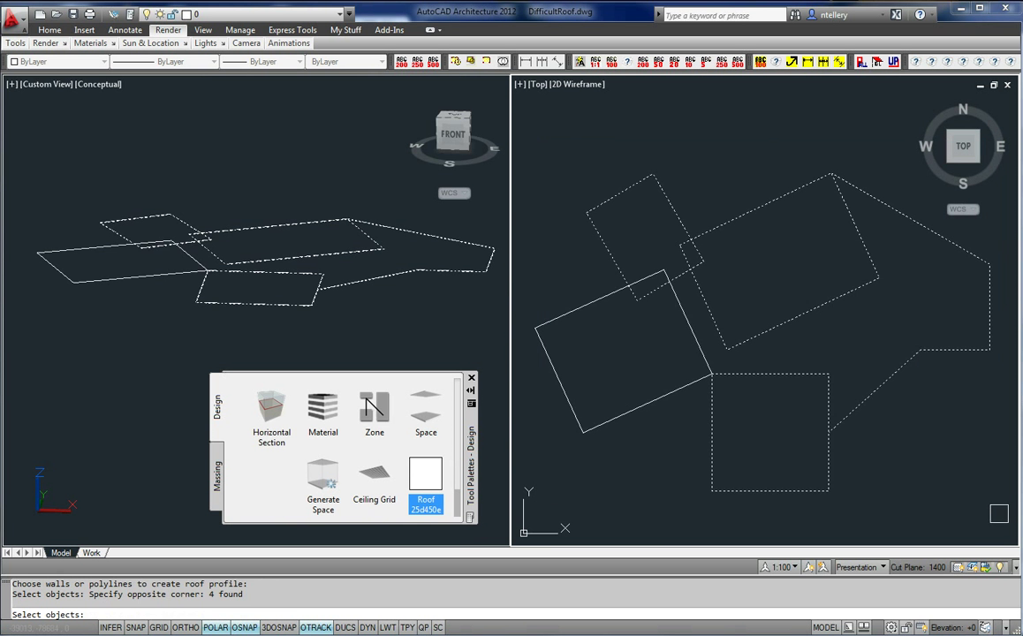
{"action": "left_click", "coordinate": [988, 511]}
{"action": "left_click", "coordinate": [646, 280]}
{"action": "key", "text": "Return"}
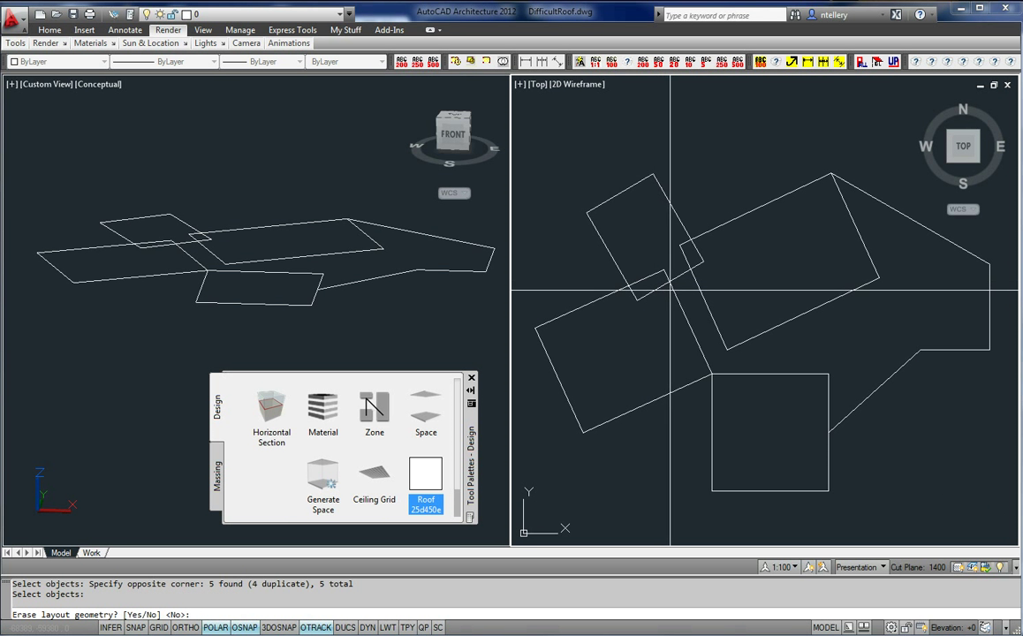
{"action": "key", "text": "Return"}
{"action": "key", "text": "Escape"}
{"action": "middle_click_drag", "start_coordinate": [777, 418], "coordinate": [783, 402]}
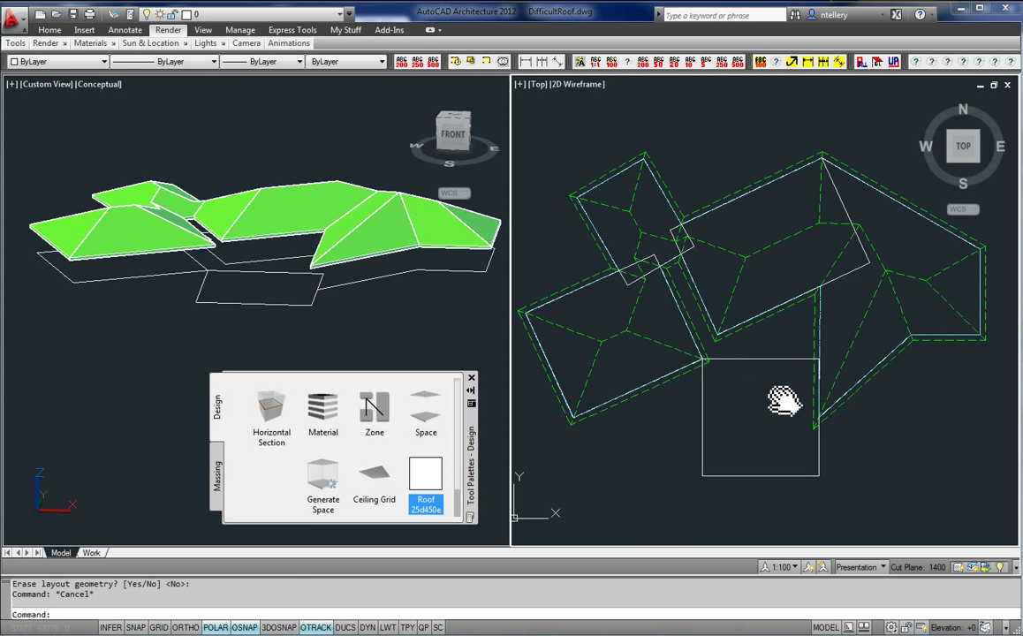
Select the new roof and stretch its vertices onto the two lower corners of the uncovered square outline
{"action": "left_click", "coordinate": [693, 272]}
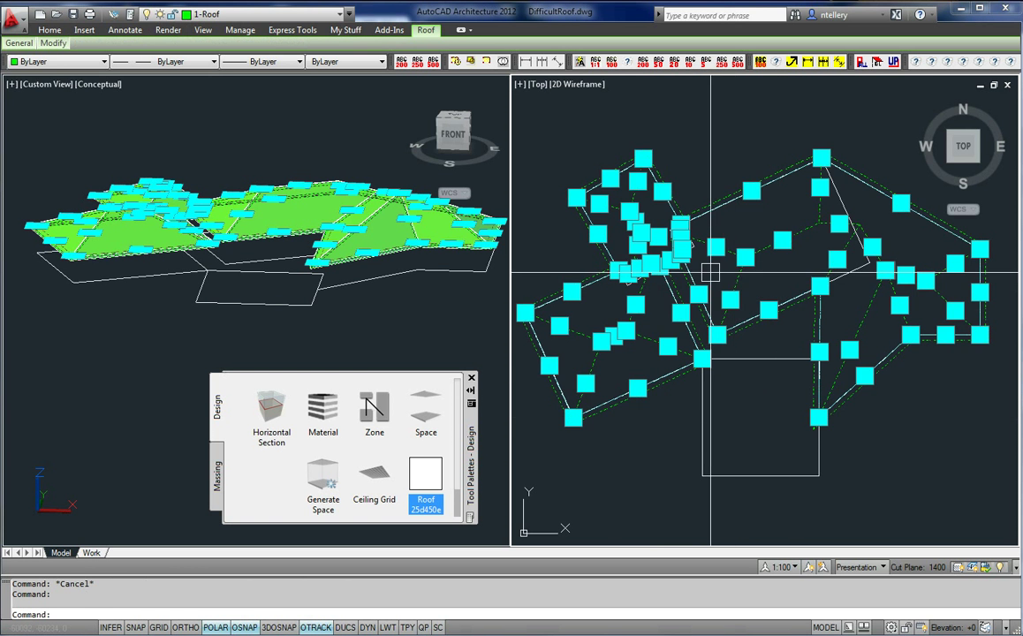
{"action": "scroll", "coordinate": [682, 272], "scroll_direction": "up", "scroll_amount": 8}
{"action": "left_click", "coordinate": [676, 183]}
{"action": "scroll", "coordinate": [649, 191], "scroll_direction": "down", "scroll_amount": 6}
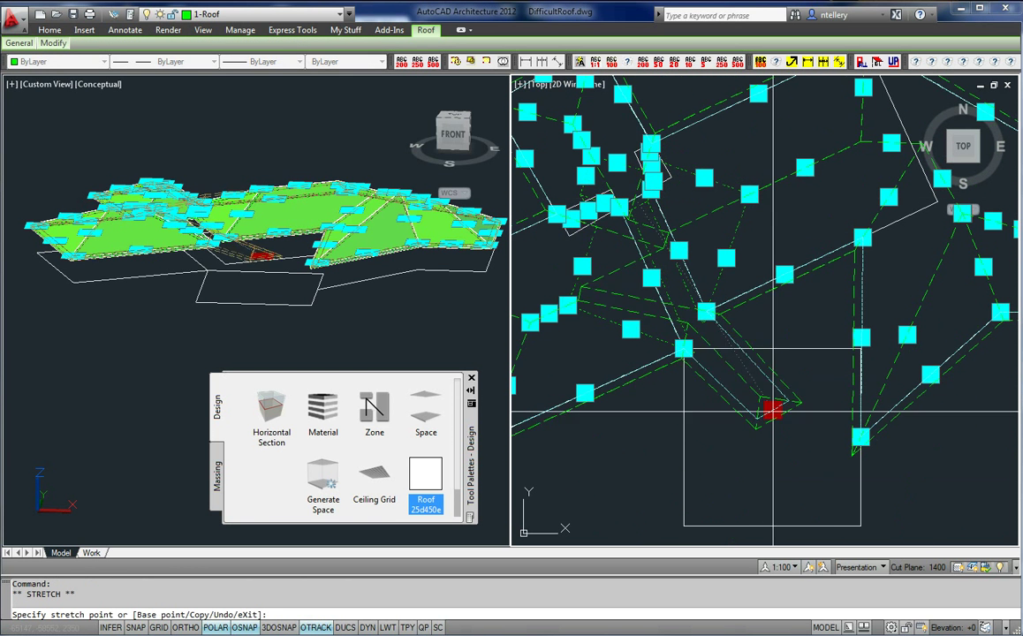
{"action": "left_click", "coordinate": [752, 461]}
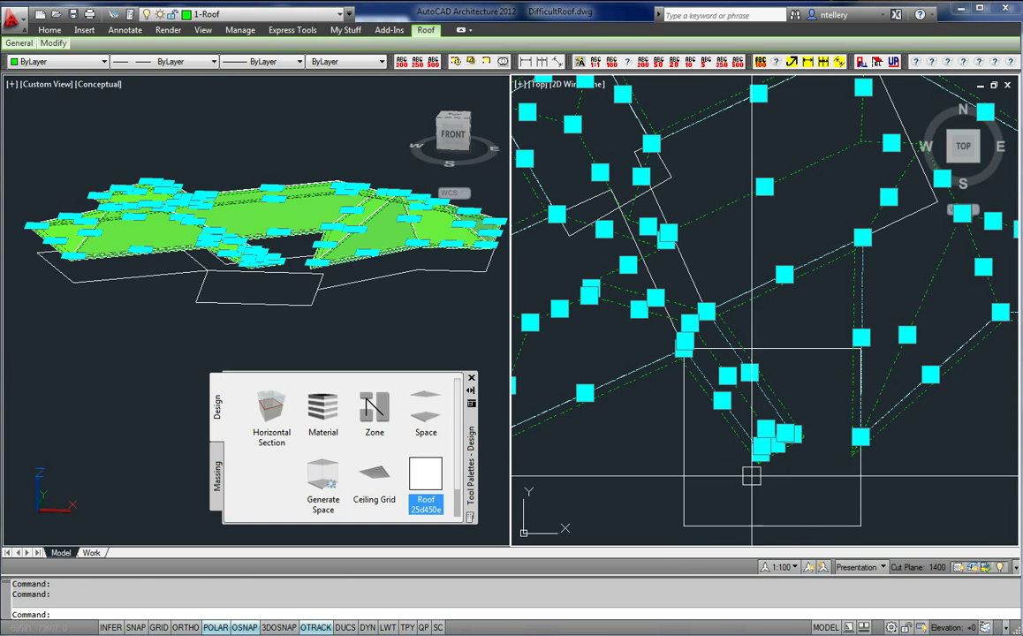
{"action": "left_click", "coordinate": [755, 462]}
{"action": "middle_click_drag", "start_coordinate": [795, 456], "coordinate": [795, 407]}
{"action": "left_click", "coordinate": [859, 475]}
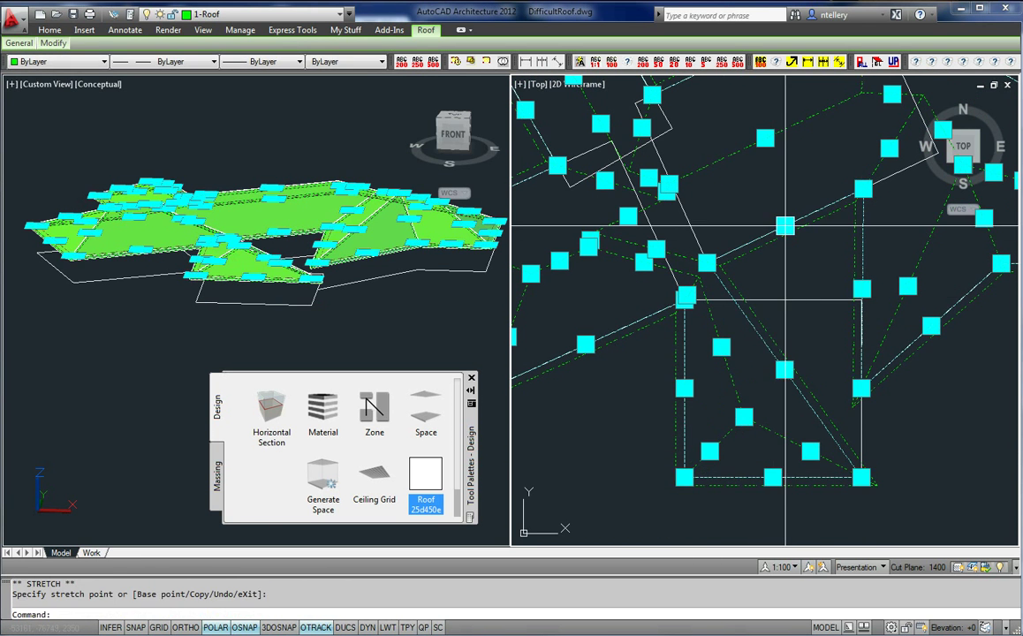
Stretch the roof edge near the square outline's lower-right corner outward, clear of the outline
{"action": "left_click", "coordinate": [933, 437]}
{"action": "middle_click_drag", "start_coordinate": [934, 436], "coordinate": [812, 385]}
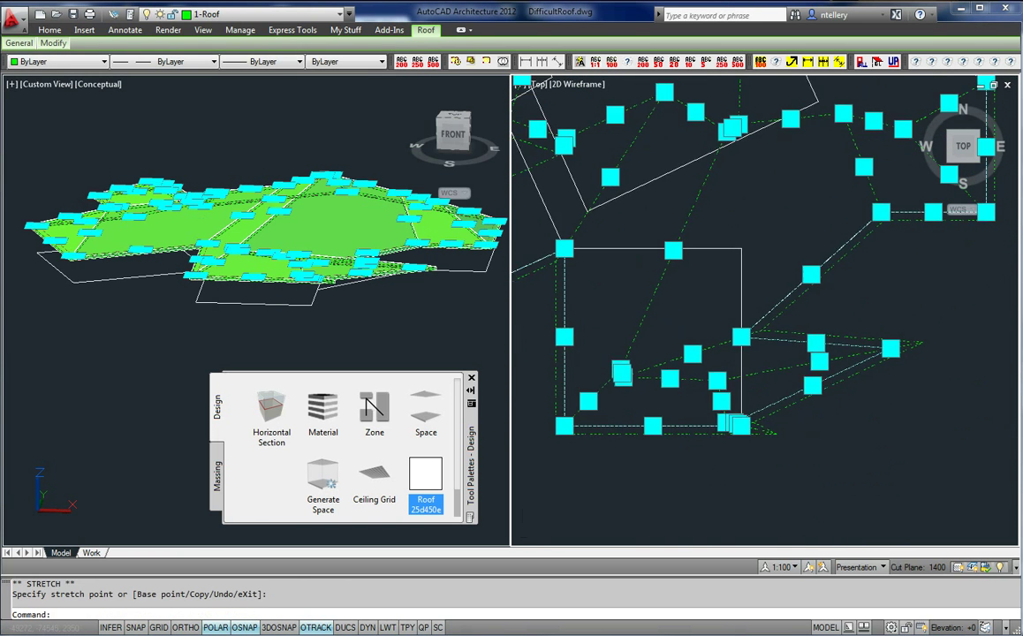
{"action": "scroll", "coordinate": [813, 385], "scroll_direction": "up", "scroll_amount": 3}
{"action": "left_click", "coordinate": [811, 388]}
{"action": "left_click", "coordinate": [883, 399]}
{"action": "scroll", "coordinate": [827, 433], "scroll_direction": "down", "scroll_amount": 10}
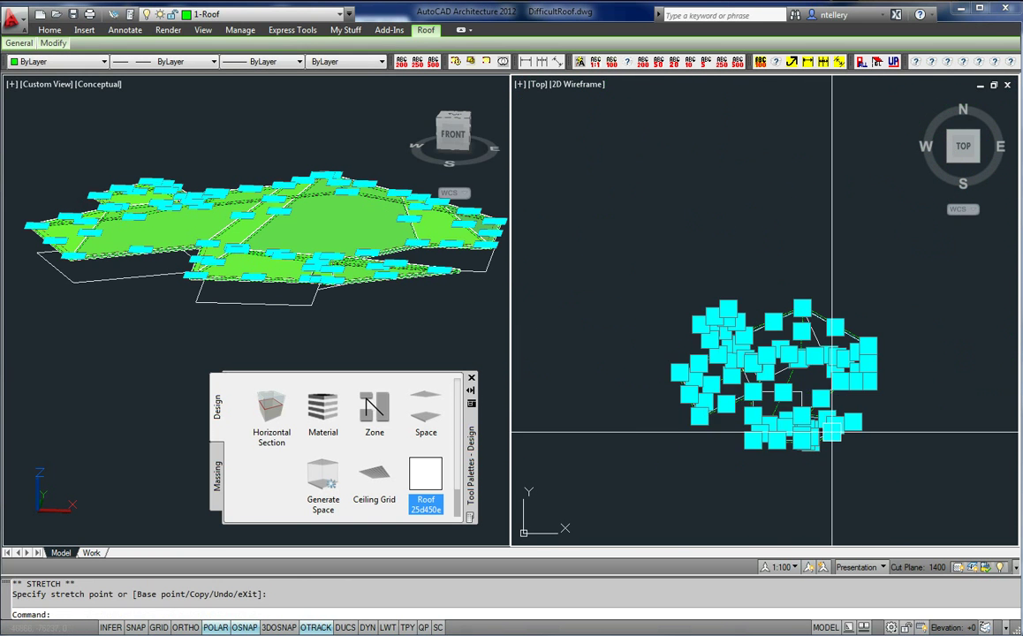
Stretch the outlying roof vertex onto the point where the angled outline meets the square's right side
{"action": "scroll", "coordinate": [830, 433], "scroll_direction": "up", "scroll_amount": 4}
{"action": "key", "text": "Escape"}
{"action": "scroll", "coordinate": [844, 409], "scroll_direction": "up", "scroll_amount": 2}
{"action": "left_click", "coordinate": [846, 405]}
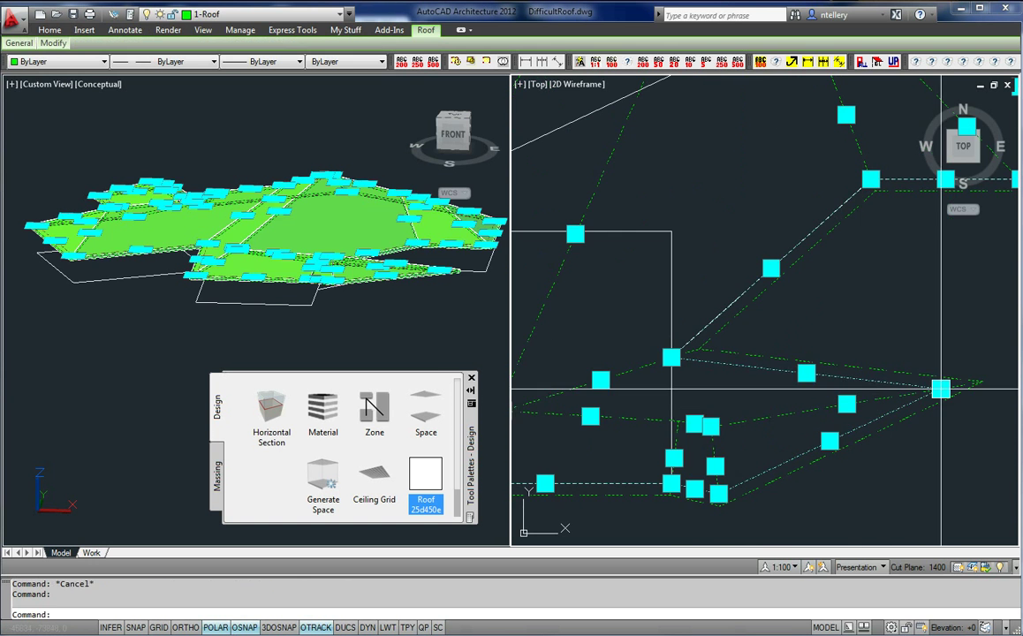
{"action": "left_click", "coordinate": [940, 389]}
{"action": "left_click", "coordinate": [671, 357]}
Stretch the remaining stray roof vertex onto the square outline's lower-right corner
{"action": "scroll", "coordinate": [701, 475], "scroll_direction": "up", "scroll_amount": 3}
{"action": "middle_click_drag", "start_coordinate": [701, 475], "coordinate": [735, 421]}
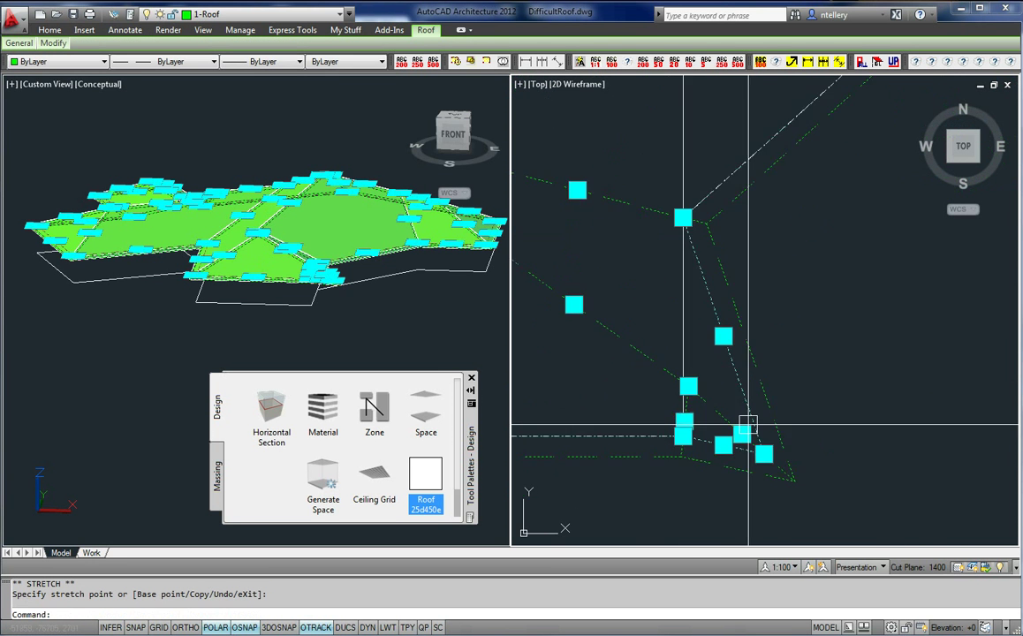
{"action": "scroll", "coordinate": [751, 423], "scroll_direction": "up", "scroll_amount": 3}
{"action": "left_click", "coordinate": [774, 477]}
{"action": "left_click", "coordinate": [633, 445]}
{"action": "scroll", "coordinate": [786, 444], "scroll_direction": "down", "scroll_amount": 3}
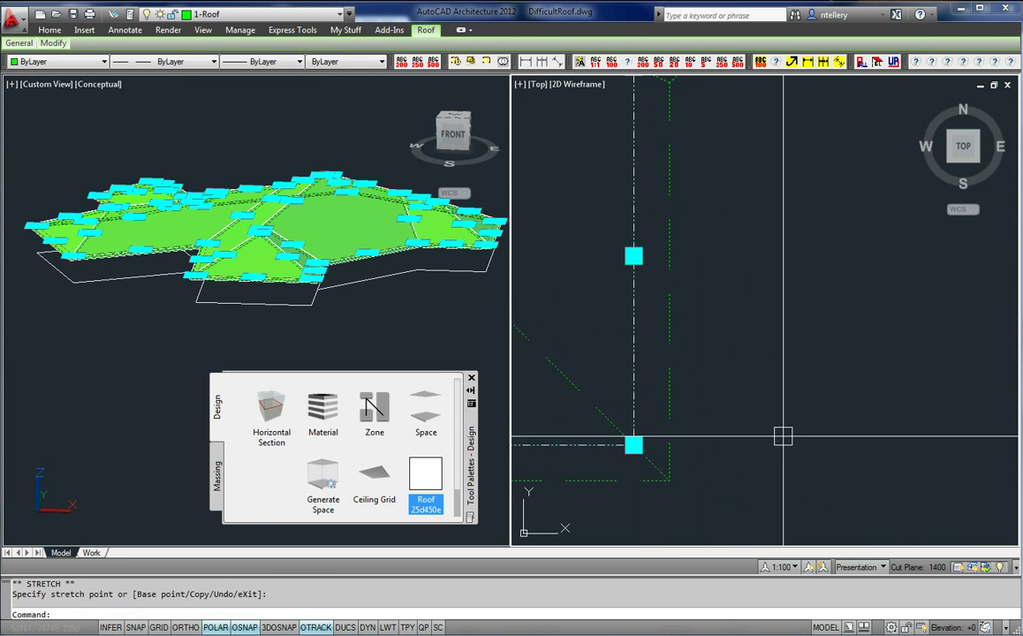
{"action": "scroll", "coordinate": [781, 396], "scroll_direction": "down", "scroll_amount": 5}
{"action": "scroll", "coordinate": [781, 396], "scroll_direction": "up", "scroll_amount": 2}
{"action": "middle_click_drag", "start_coordinate": [780, 397], "coordinate": [788, 380]}
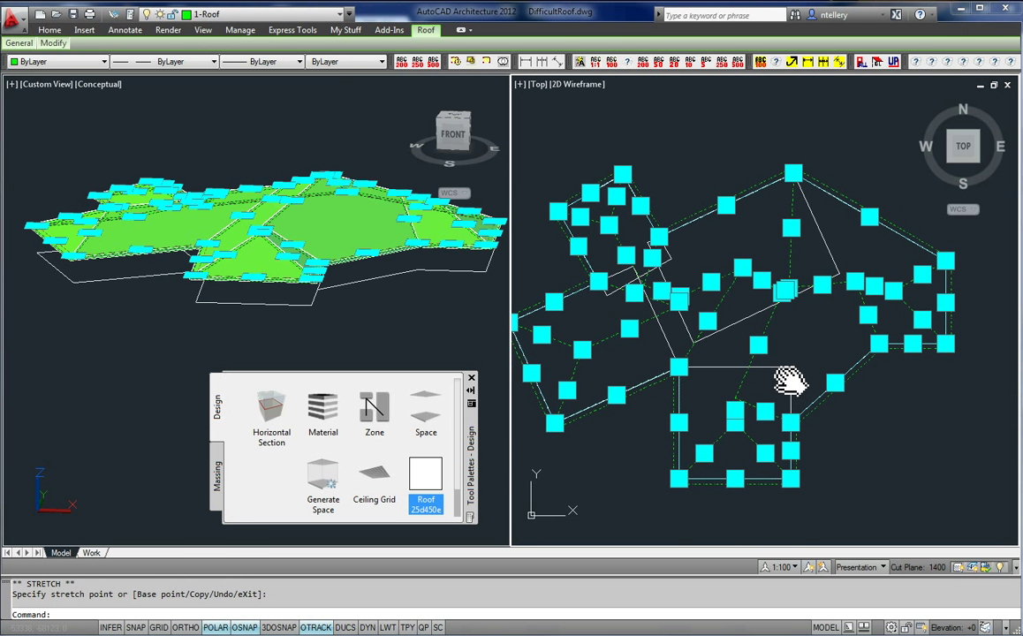
Reselect the roof and check its edge heights, overhangs and face slopes in the Roof Edges and Faces settings
{"action": "key", "text": "Escape"}
{"action": "left_click", "coordinate": [762, 281]}
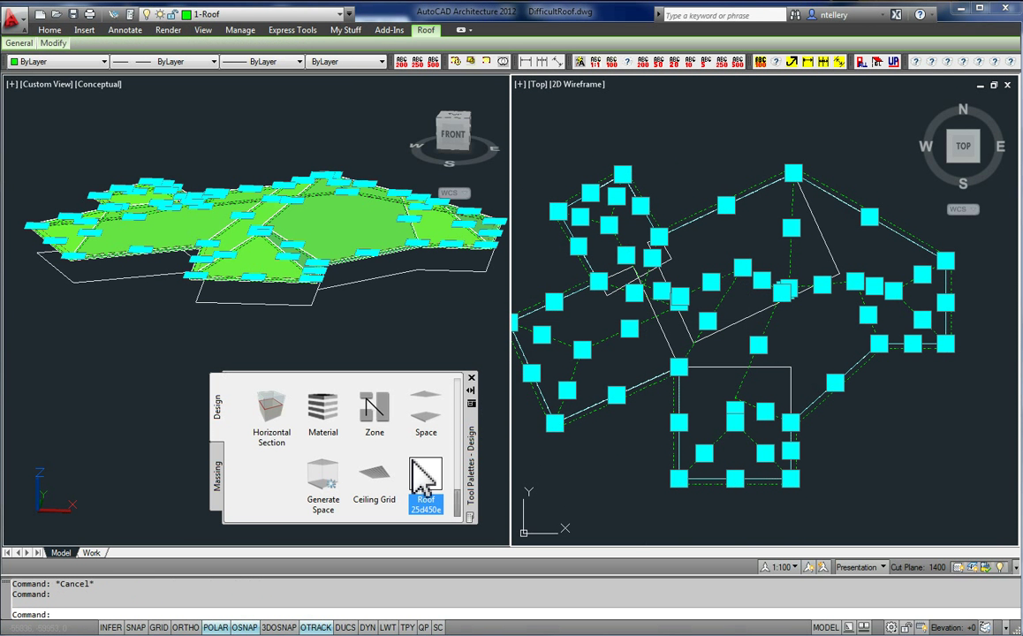
{"action": "mouse_move", "coordinate": [2, 438]}
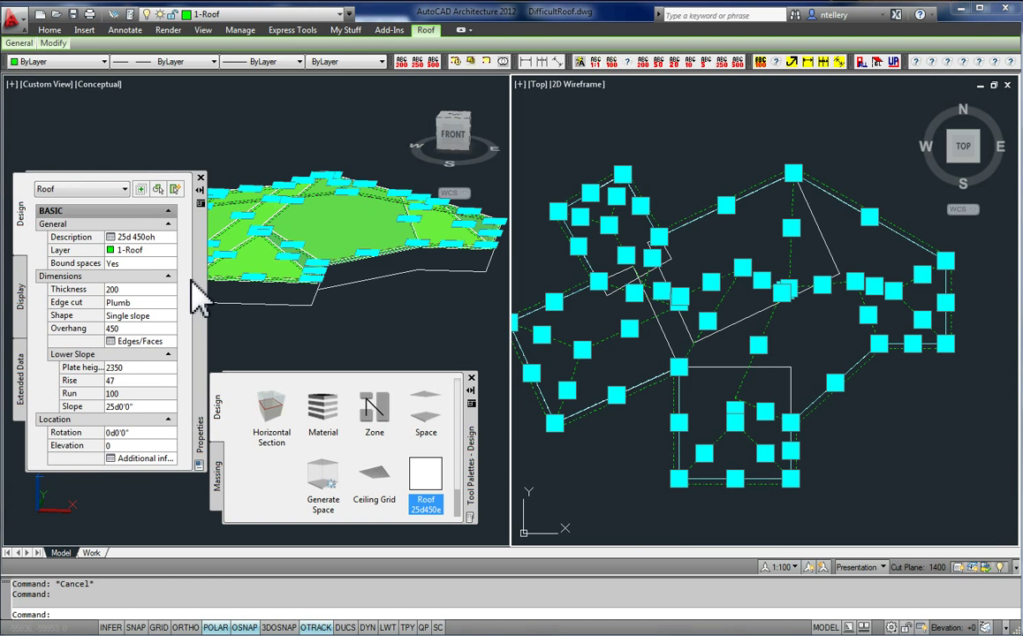
{"action": "left_click", "coordinate": [110, 342]}
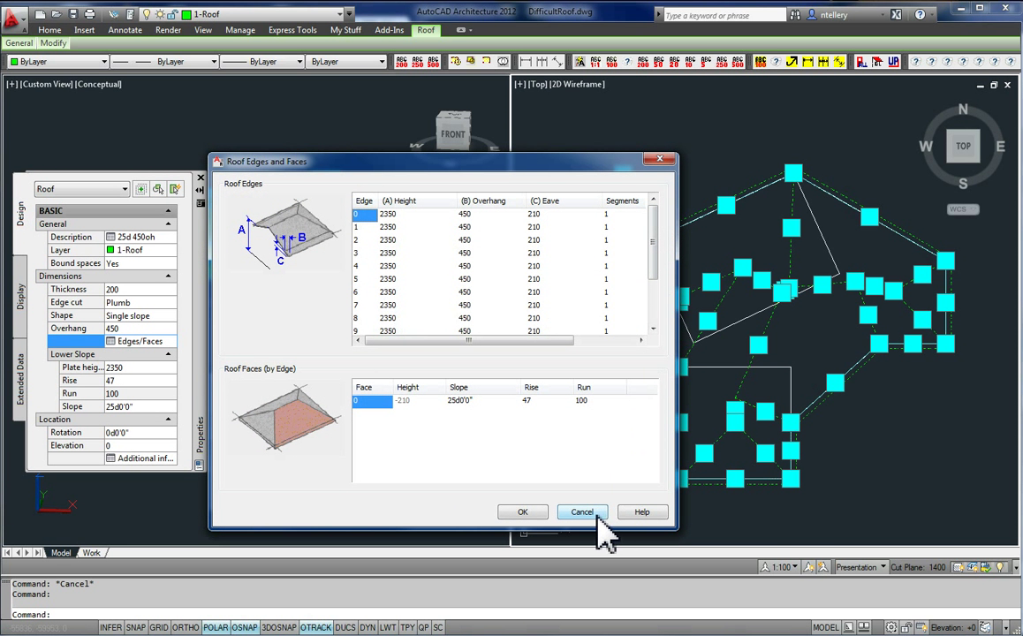
{"action": "key", "text": "Return"}
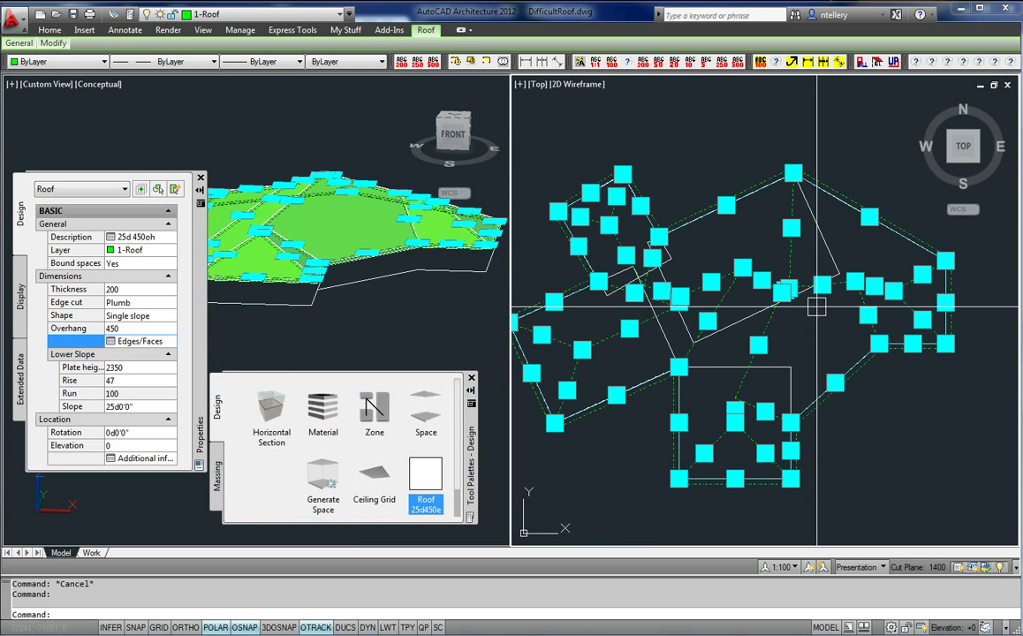
Erase the existing roof object so that only the building outlines remain
{"action": "key", "text": "Escape"}
{"action": "type", "text": "e"}
{"action": "key", "text": "Return"}
{"action": "left_click", "coordinate": [746, 337]}
{"action": "key", "text": "Return"}
{"action": "left_click", "coordinate": [751, 341]}
{"action": "left_click", "coordinate": [752, 344]}
{"action": "key", "text": "Return"}
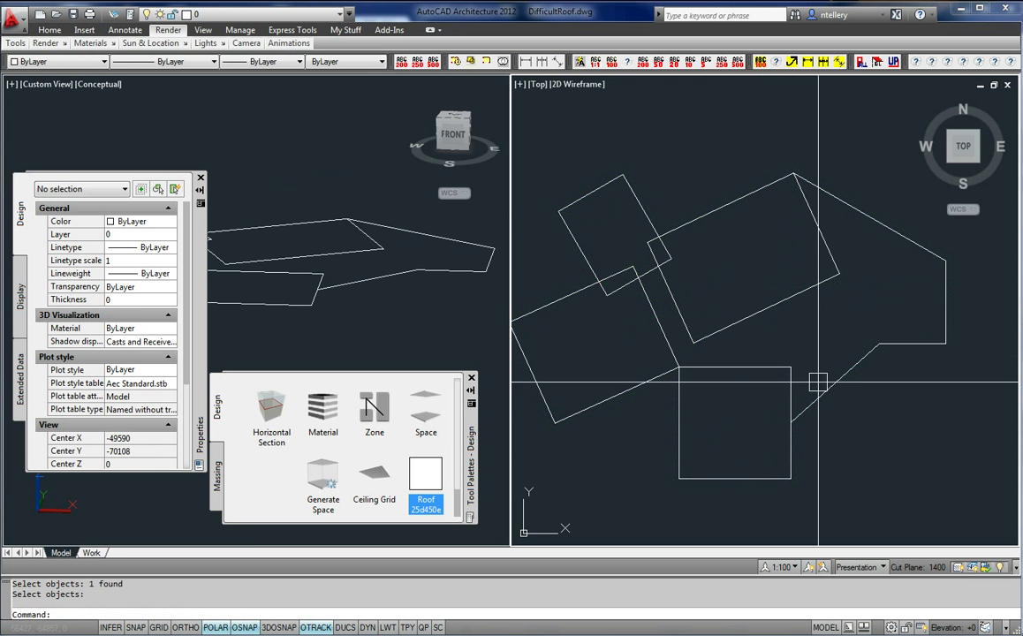
Extend the angled outline's lower end through the square outline to its bottom side
{"action": "type", "text": "tr"}
{"action": "key", "text": "Return"}
{"action": "key", "text": "Return"}
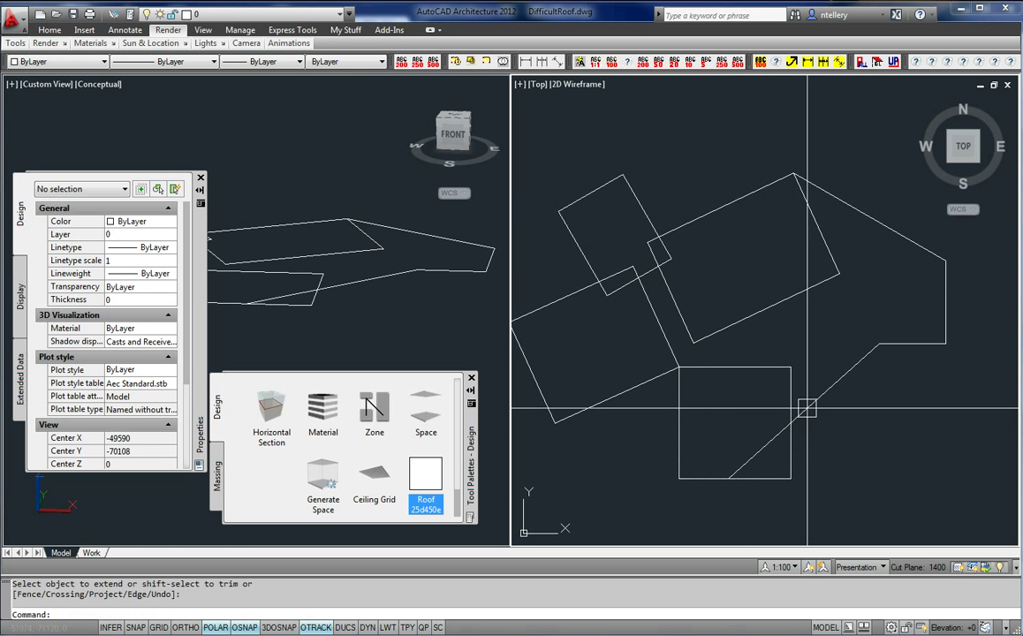
{"action": "key", "text": "Escape"}
{"action": "left_click", "coordinate": [804, 408]}
{"action": "key", "text": "Escape"}
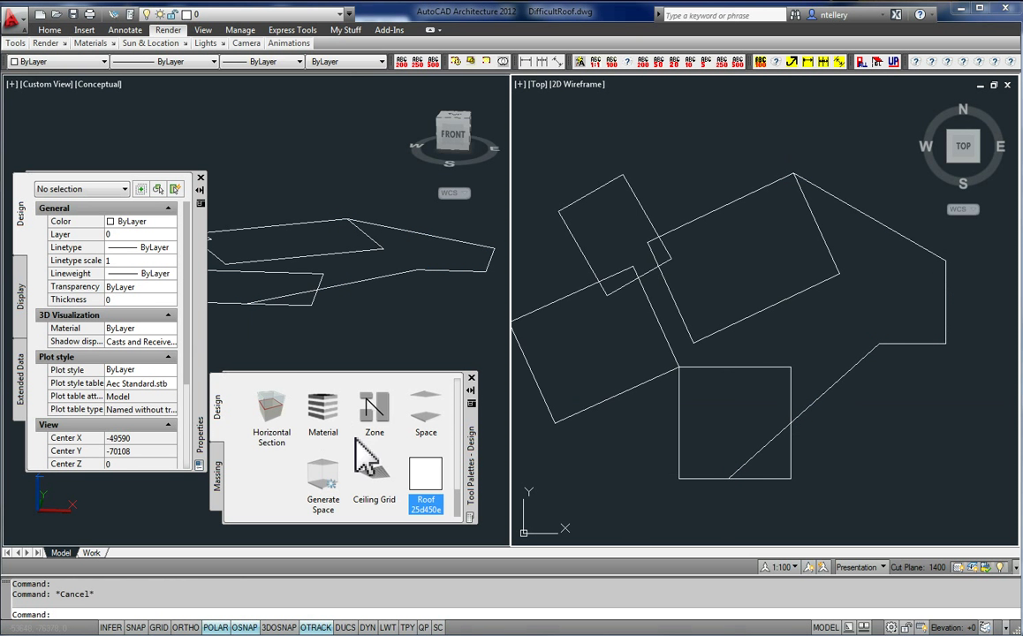
Apply the 25-degree, 450 mm eave roof tool to all the outlines as linework, keeping the layout geometry
{"action": "right_click", "coordinate": [432, 495]}
{"action": "mouse_move", "coordinate": [555, 315]}
{"action": "left_click", "coordinate": [658, 315]}
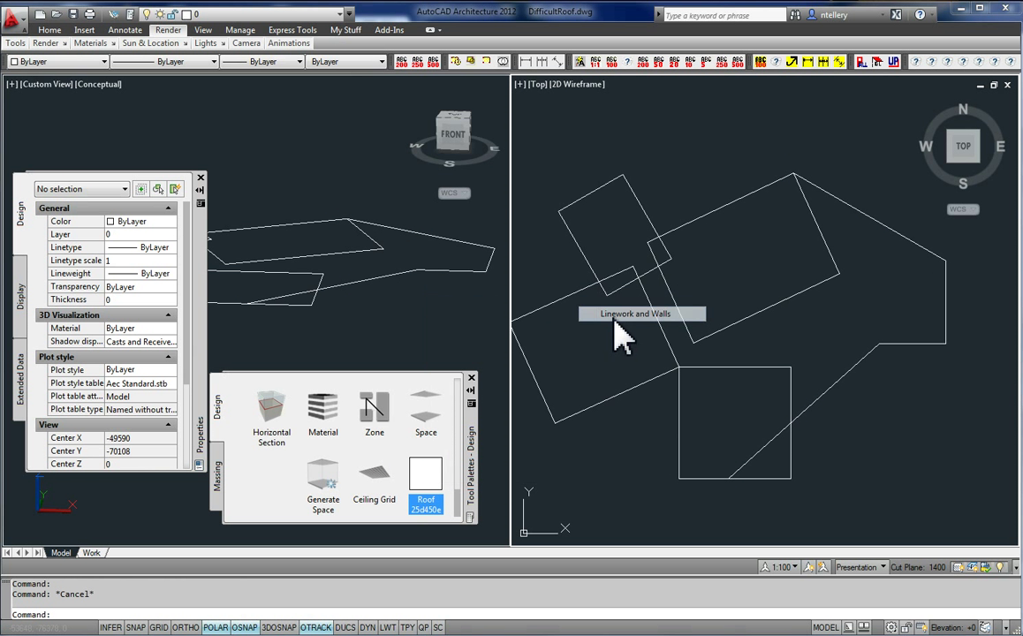
{"action": "scroll", "coordinate": [679, 315], "scroll_direction": "down", "scroll_amount": 3}
{"action": "left_click", "coordinate": [570, 212]}
{"action": "left_click", "coordinate": [864, 444]}
{"action": "key", "text": "Return"}
{"action": "key", "text": "Return"}
{"action": "scroll", "coordinate": [737, 329], "scroll_direction": "up", "scroll_amount": 3}
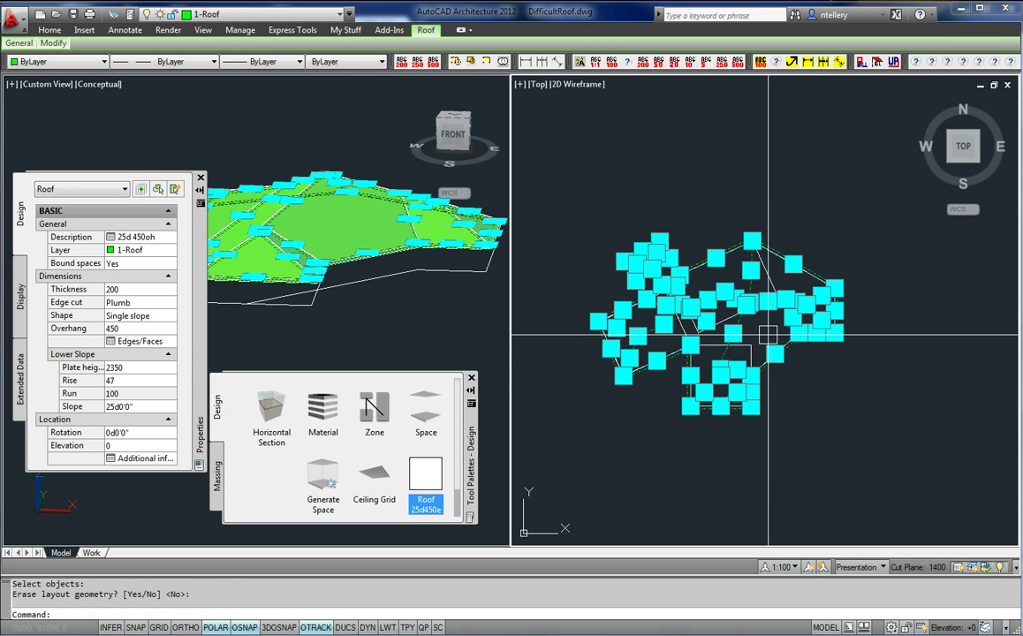
{"action": "key", "text": "Escape"}
Stretch the new roof's edge along the upper side of the large tilted rectangle outward
{"action": "middle_click_drag", "start_coordinate": [749, 358], "coordinate": [833, 451]}
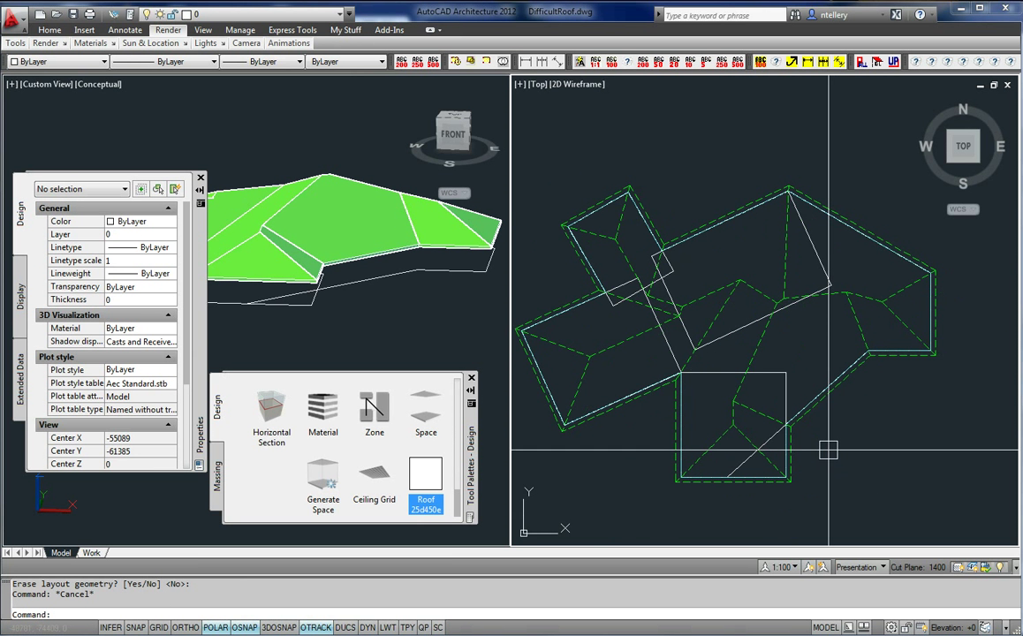
{"action": "left_click", "coordinate": [756, 352]}
{"action": "left_click", "coordinate": [726, 219]}
{"action": "left_click", "coordinate": [708, 189]}
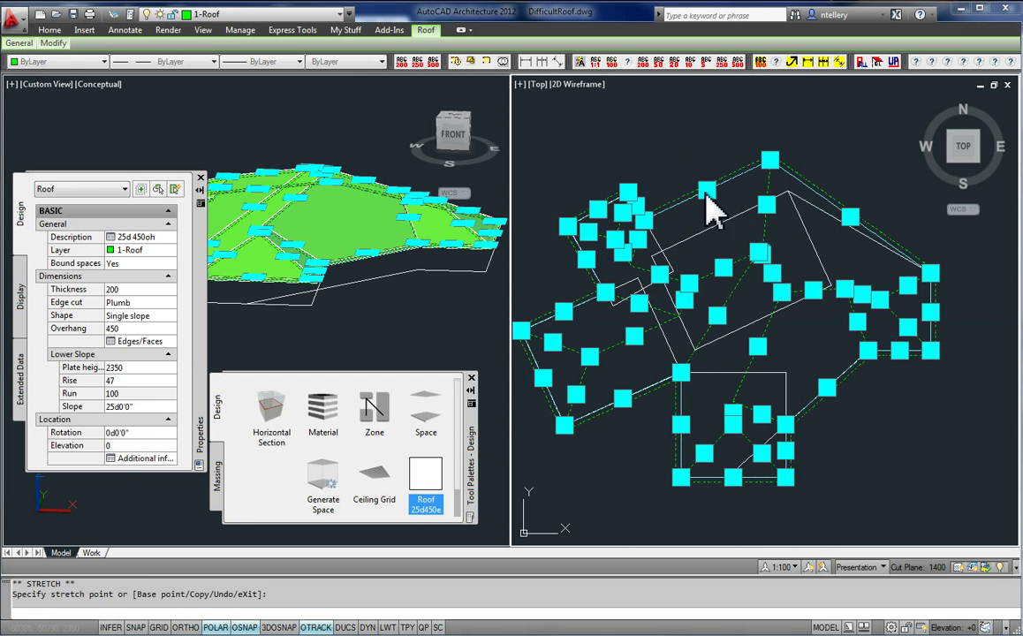
{"action": "key", "text": "Escape"}
{"action": "type", "text": "e"}
{"action": "key", "text": "Escape"}
Bring the complex multi-part house roof into both viewports and clear the Properties and tool palettes away
{"action": "middle_click_drag", "start_coordinate": [888, 320], "coordinate": [761, 335]}
{"action": "scroll", "coordinate": [530, 336], "scroll_direction": "down", "scroll_amount": 5}
{"action": "scroll", "coordinate": [761, 331], "scroll_direction": "up", "scroll_amount": 3}
{"action": "left_click", "coordinate": [354, 320]}
{"action": "middle_click_drag", "start_coordinate": [435, 297], "coordinate": [243, 314]}
{"action": "middle_click_drag", "start_coordinate": [452, 347], "coordinate": [249, 269]}
{"action": "scroll", "coordinate": [381, 297], "scroll_direction": "down", "scroll_amount": 8}
{"action": "middle_click_drag", "start_coordinate": [382, 297], "coordinate": [328, 262]}
{"action": "scroll", "coordinate": [329, 261], "scroll_direction": "up", "scroll_amount": 6}
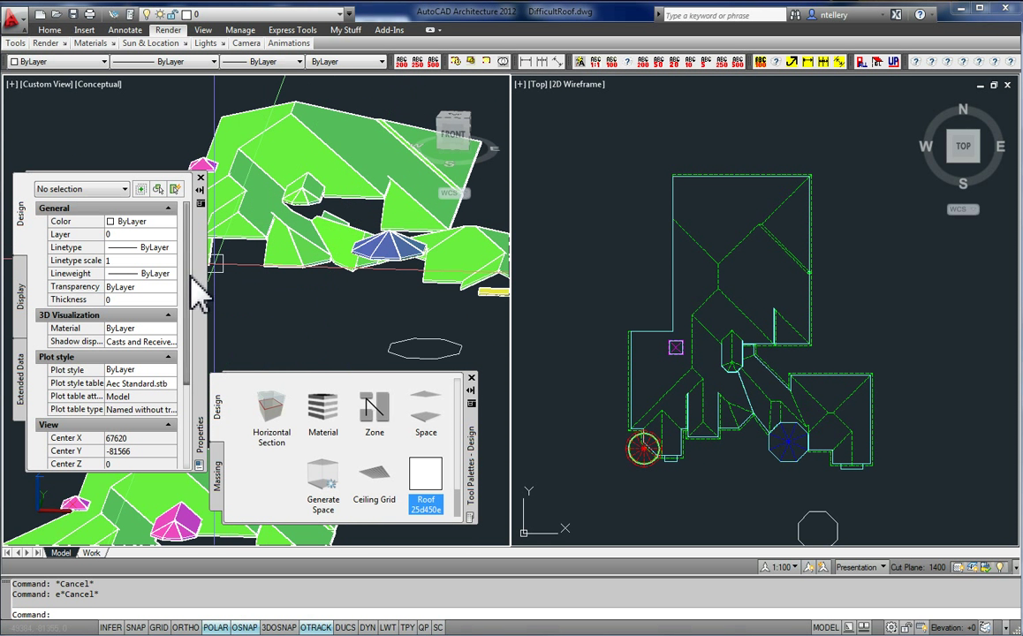
{"action": "left_click", "coordinate": [482, 440]}
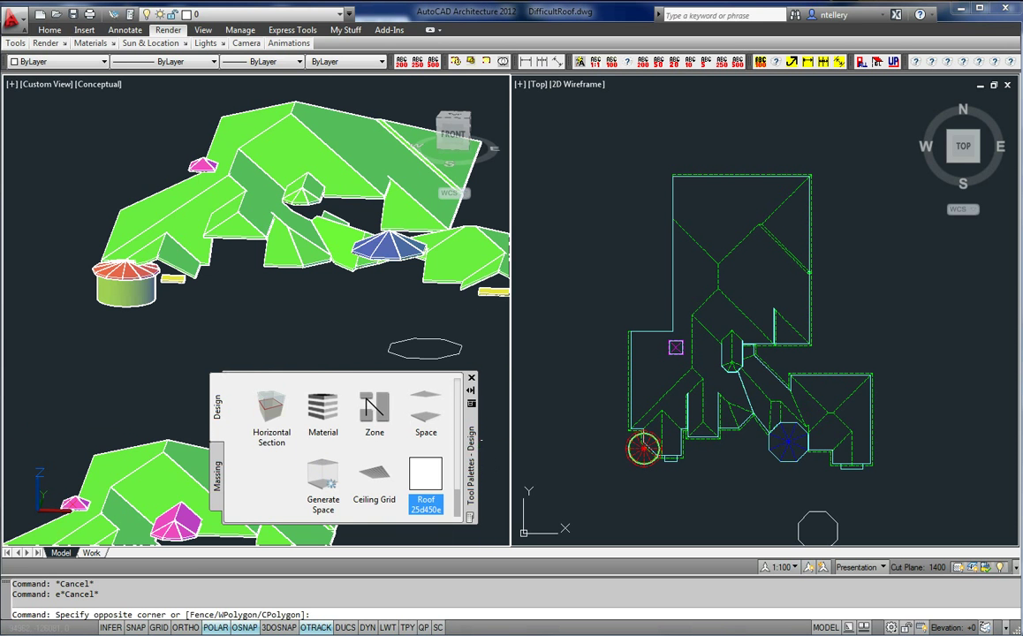
{"action": "left_click_drag", "start_coordinate": [467, 451], "coordinate": [469, 457]}
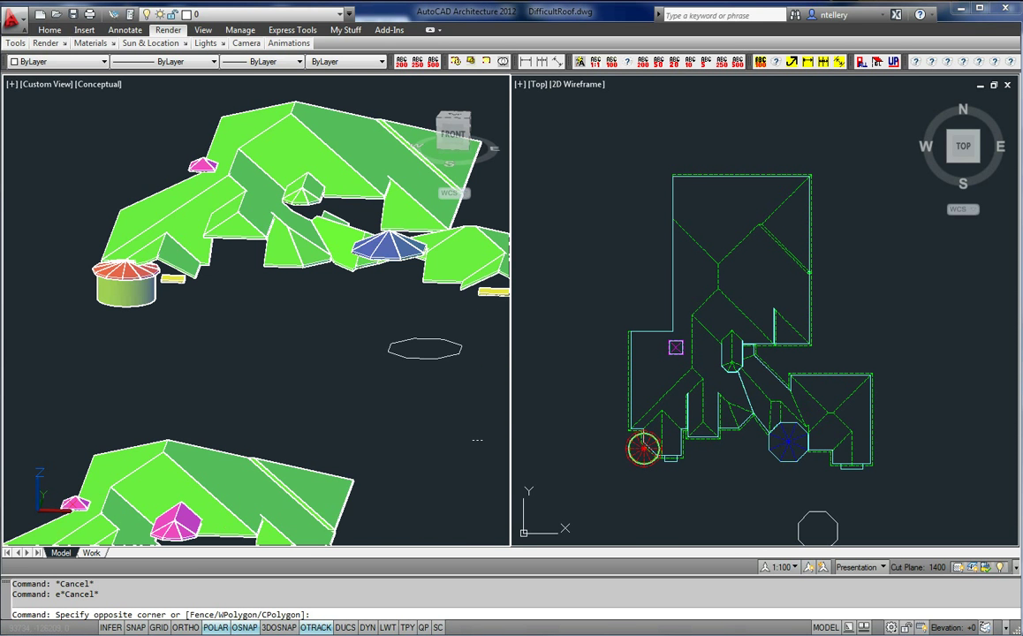
Switch to the browser to look at the ComplexRoof.jpg reference photo and return to the roof drawing
{"action": "left_click", "coordinate": [210, 629]}
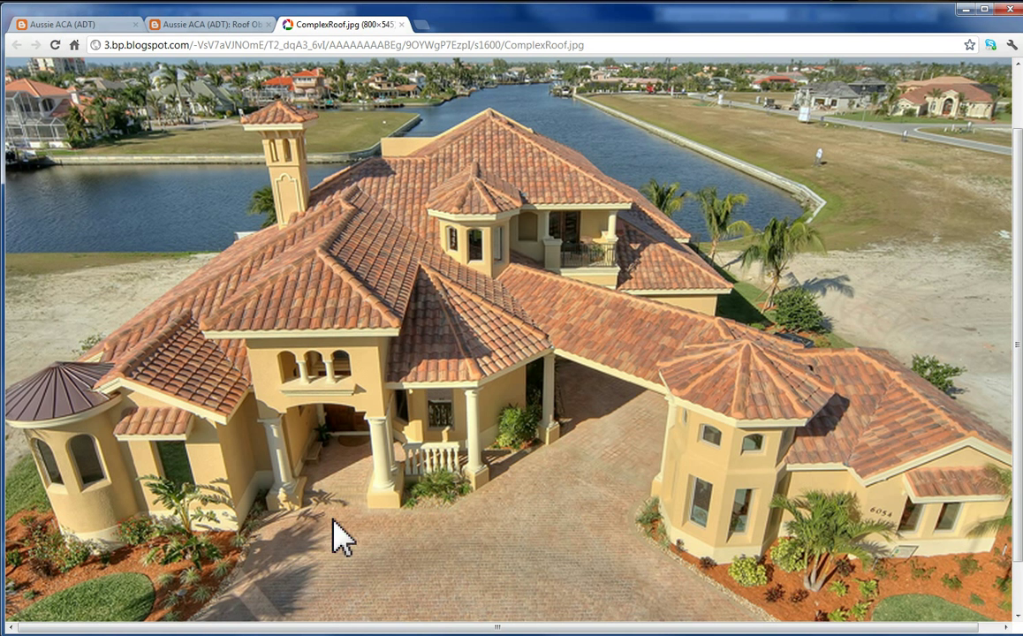
{"action": "key", "text": "alt+Tab"}
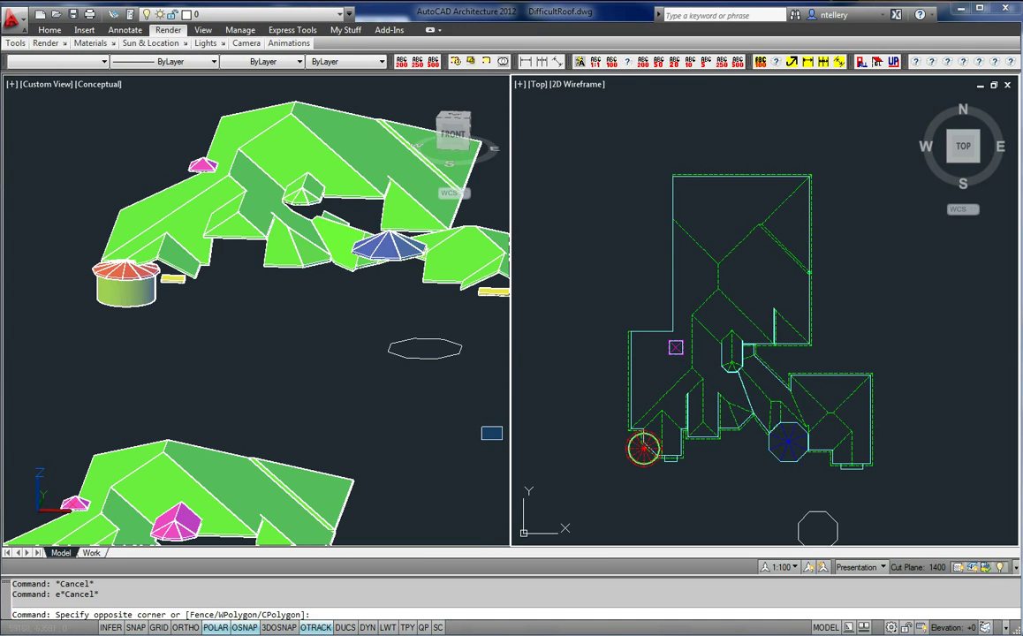
{"action": "key", "text": "ctrl+a"}
{"action": "key", "text": "Escape"}
Inspect all the complex house's roof objects from several angles in the Object Viewer, and clear the selection
{"action": "scroll", "coordinate": [605, 365], "scroll_direction": "up", "scroll_amount": 3}
{"action": "scroll", "coordinate": [703, 365], "scroll_direction": "down", "scroll_amount": 3}
{"action": "scroll", "coordinate": [753, 353], "scroll_direction": "up", "scroll_amount": 2}
{"action": "scroll", "coordinate": [749, 349], "scroll_direction": "down", "scroll_amount": 5}
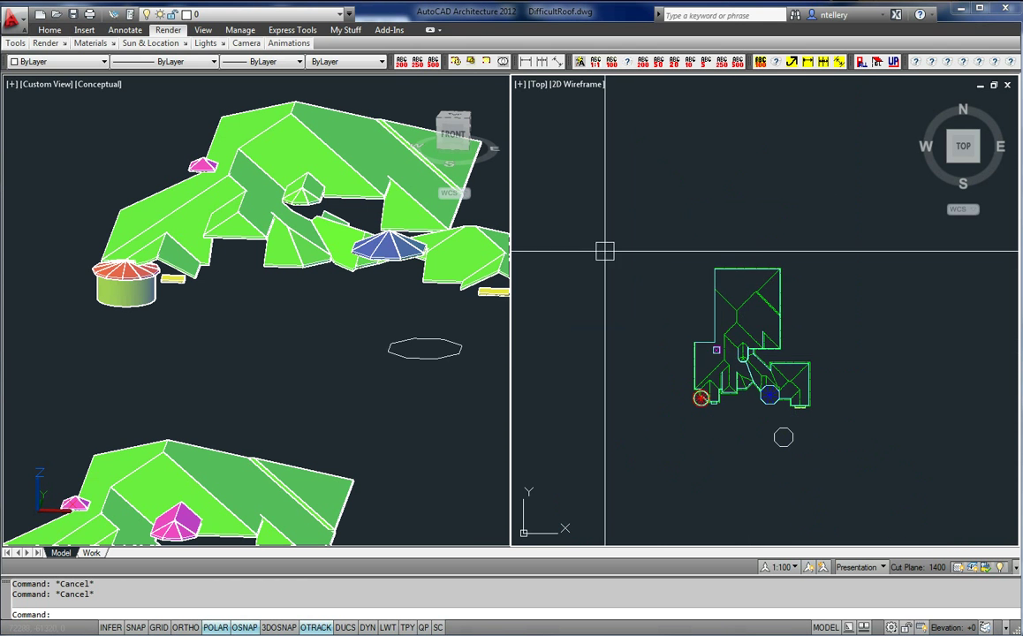
{"action": "left_click", "coordinate": [675, 257]}
{"action": "left_click", "coordinate": [835, 425]}
{"action": "right_click", "coordinate": [840, 429]}
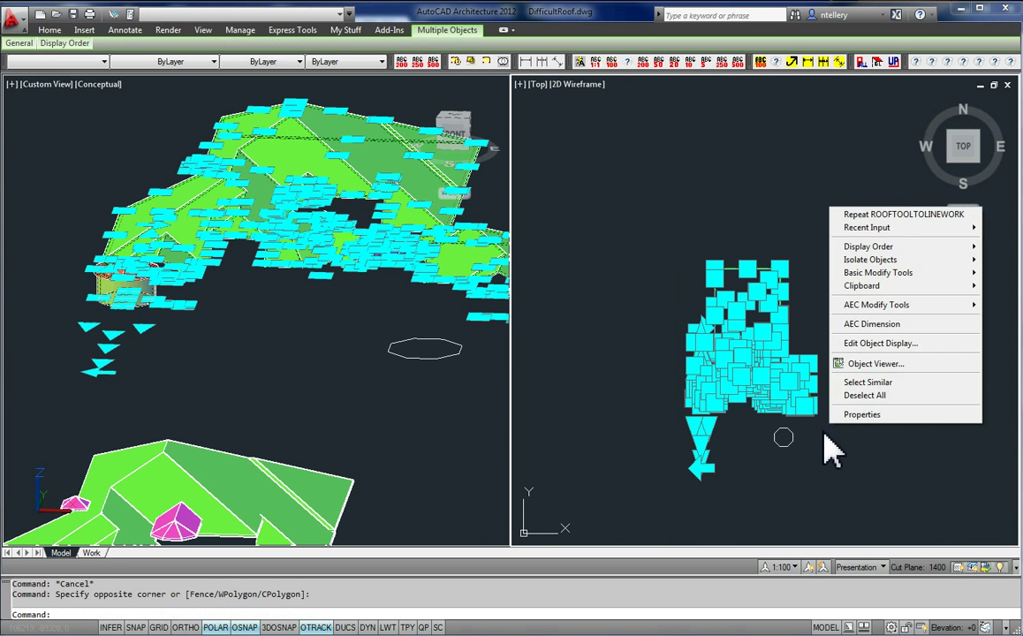
{"action": "left_click", "coordinate": [879, 364]}
{"action": "left_click_drag", "start_coordinate": [634, 468], "coordinate": [612, 261]}
{"action": "scroll", "coordinate": [616, 340], "scroll_direction": "up", "scroll_amount": 3}
{"action": "middle_click_drag", "start_coordinate": [618, 388], "coordinate": [632, 387]}
{"action": "left_click_drag", "start_coordinate": [634, 363], "coordinate": [673, 389]}
{"action": "scroll", "coordinate": [619, 362], "scroll_direction": "up", "scroll_amount": 5}
{"action": "scroll", "coordinate": [606, 365], "scroll_direction": "down", "scroll_amount": 5}
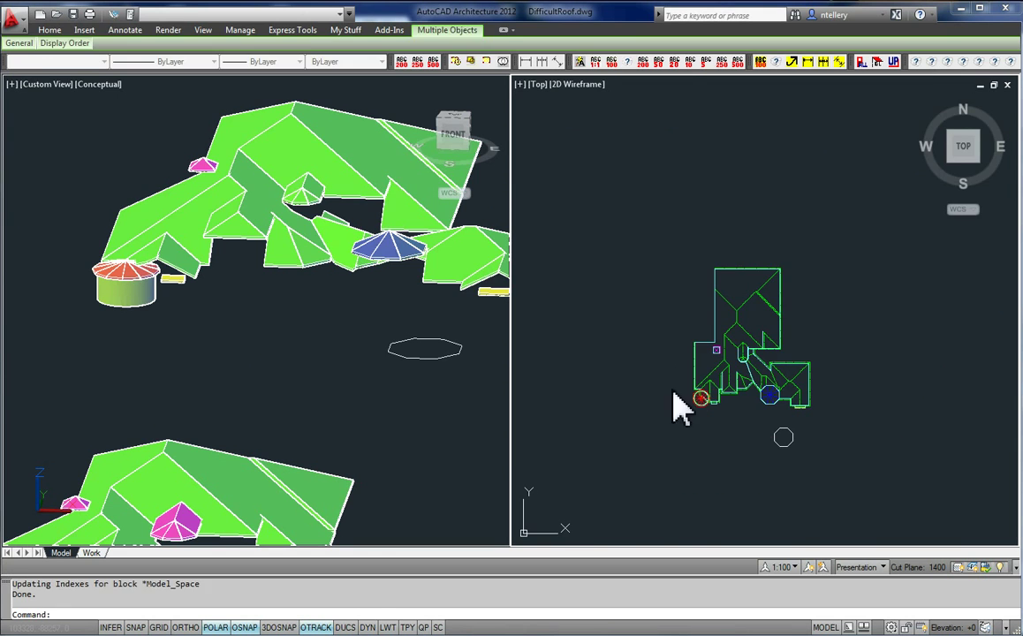
{"action": "key", "text": "ctrl+a"}
{"action": "scroll", "coordinate": [717, 386], "scroll_direction": "up", "scroll_amount": 3}
{"action": "key", "text": "Escape"}
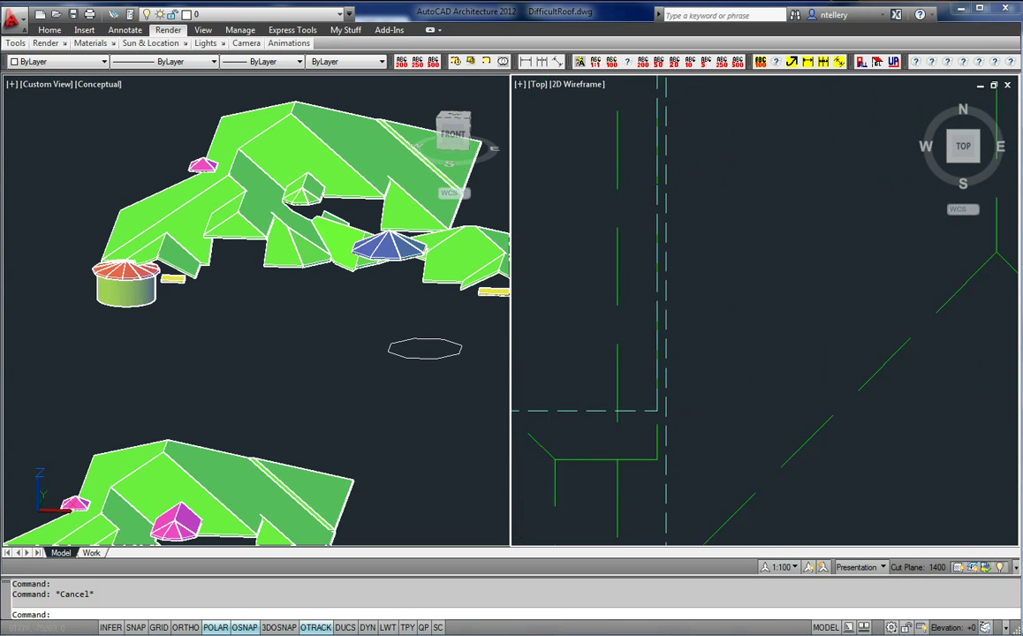
Examine the plan of the complex roof around the front wings, checking how their edges, overhangs and valleys meet
{"action": "scroll", "coordinate": [603, 434], "scroll_direction": "up", "scroll_amount": 2}
{"action": "scroll", "coordinate": [609, 433], "scroll_direction": "down", "scroll_amount": 2}
{"action": "middle_click_drag", "start_coordinate": [659, 436], "coordinate": [750, 434]}
{"action": "scroll", "coordinate": [697, 428], "scroll_direction": "down", "scroll_amount": 2}
{"action": "scroll", "coordinate": [697, 429], "scroll_direction": "down", "scroll_amount": 4}
{"action": "scroll", "coordinate": [707, 306], "scroll_direction": "up", "scroll_amount": 5}
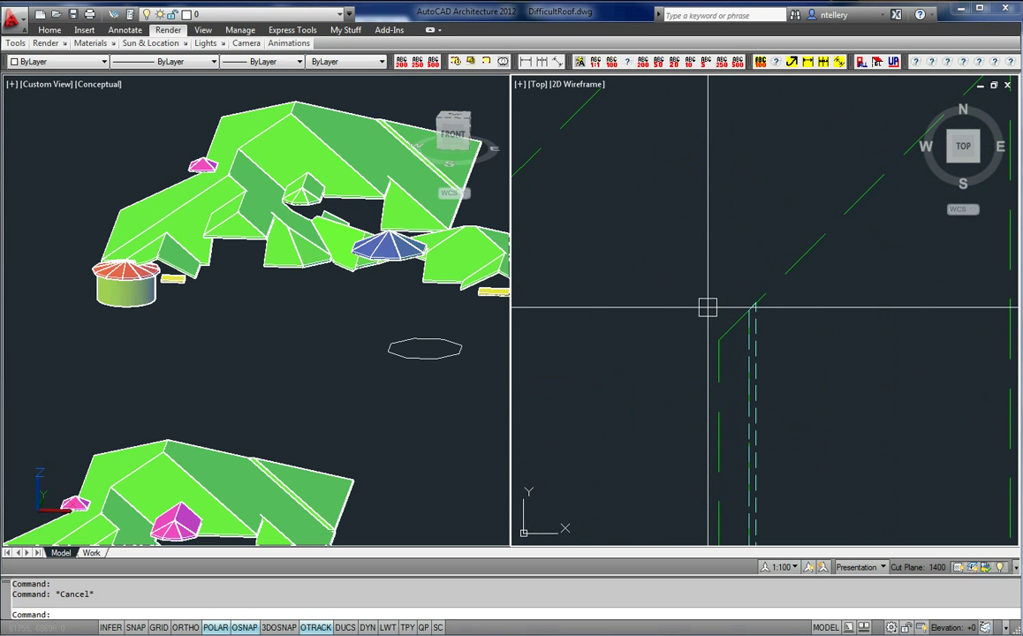
{"action": "scroll", "coordinate": [761, 286], "scroll_direction": "down", "scroll_amount": 4}
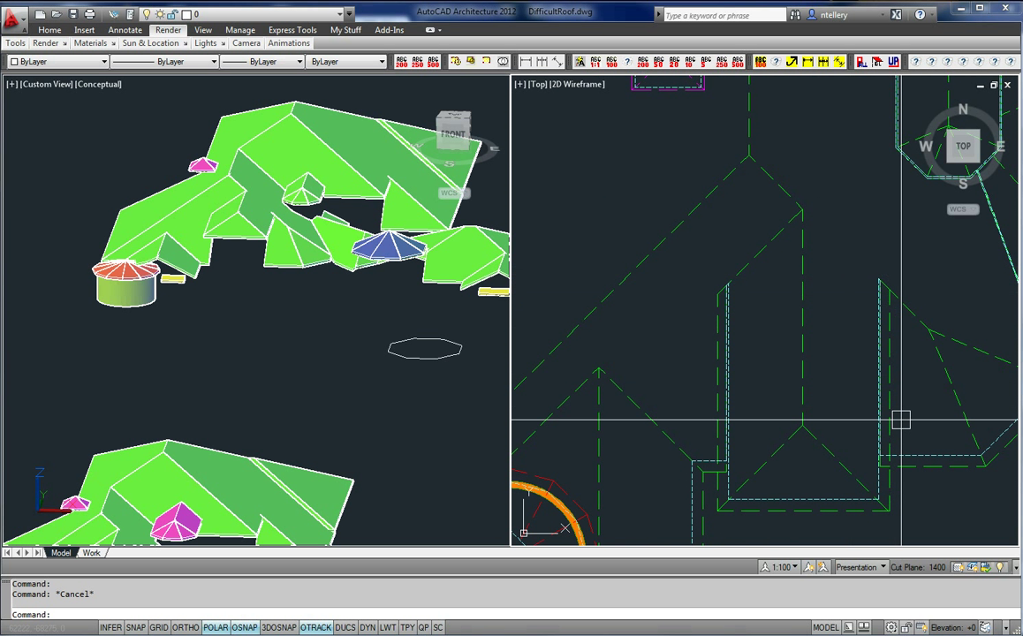
{"action": "middle_click_drag", "start_coordinate": [945, 455], "coordinate": [921, 413]}
{"action": "scroll", "coordinate": [749, 457], "scroll_direction": "up", "scroll_amount": 3}
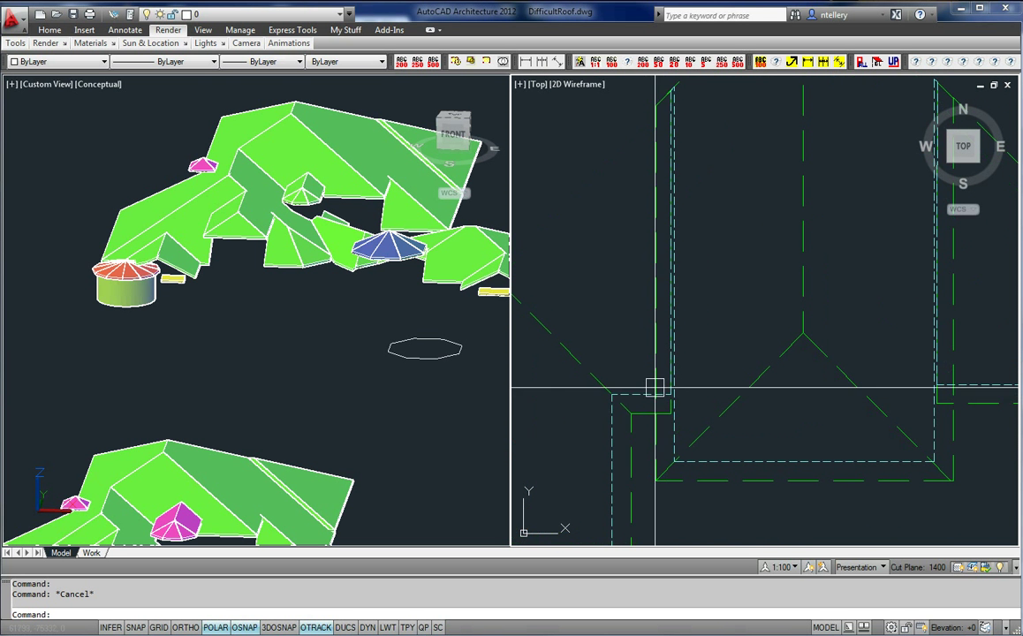
{"action": "scroll", "coordinate": [654, 395], "scroll_direction": "down", "scroll_amount": 3}
{"action": "middle_click_drag", "start_coordinate": [810, 377], "coordinate": [740, 404]}
{"action": "scroll", "coordinate": [737, 415], "scroll_direction": "up", "scroll_amount": 9}
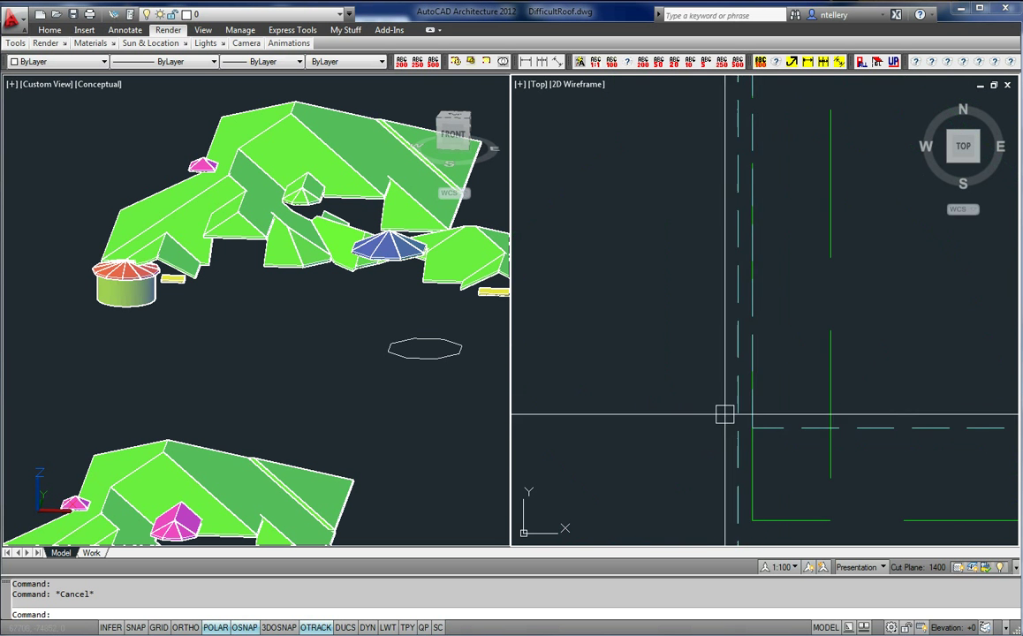
{"action": "scroll", "coordinate": [754, 430], "scroll_direction": "down", "scroll_amount": 10}
{"action": "middle_click_drag", "start_coordinate": [817, 434], "coordinate": [720, 453]}
{"action": "scroll", "coordinate": [676, 476], "scroll_direction": "down", "scroll_amount": 3}
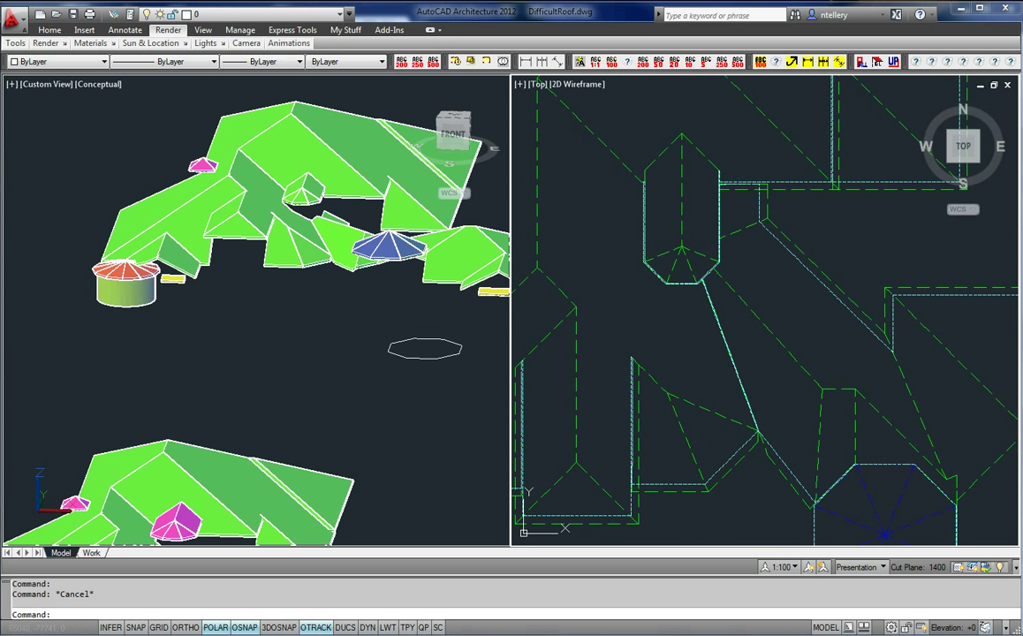
{"action": "key", "text": "alt+Tab"}
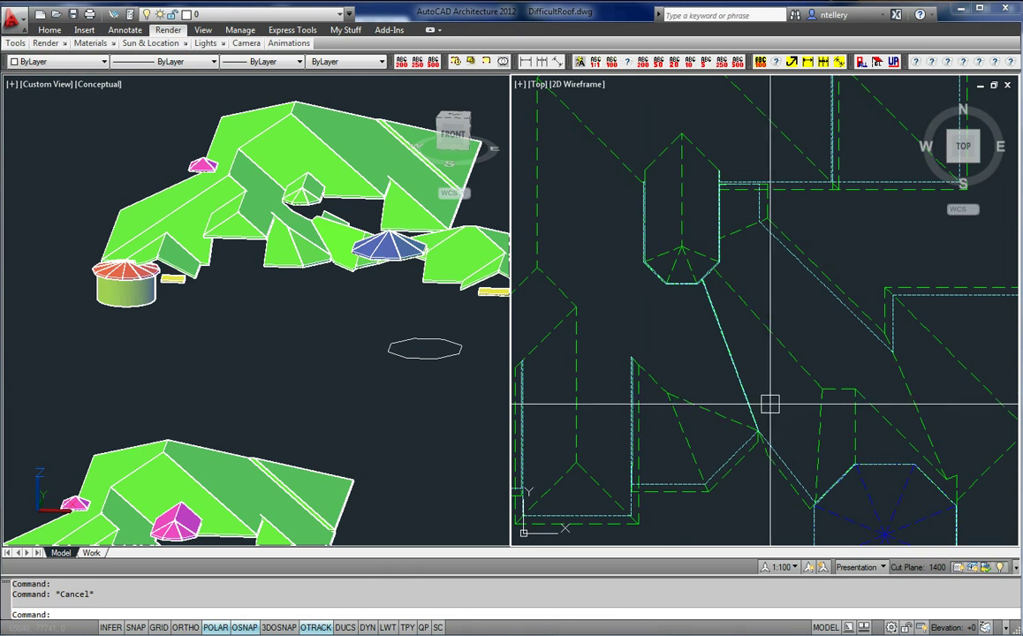
Check the height, overhang and slope of the short vertical roof edge where the angled edges meet, using Edit Edges/Faces
{"action": "scroll", "coordinate": [751, 411], "scroll_direction": "up", "scroll_amount": 4}
{"action": "scroll", "coordinate": [796, 431], "scroll_direction": "down", "scroll_amount": 5}
{"action": "left_click", "coordinate": [831, 384]}
{"action": "middle_click_drag", "start_coordinate": [870, 360], "coordinate": [765, 365]}
{"action": "scroll", "coordinate": [649, 218], "scroll_direction": "down", "scroll_amount": 2}
{"action": "key", "text": "Escape"}
{"action": "scroll", "coordinate": [724, 392], "scroll_direction": "up", "scroll_amount": 6}
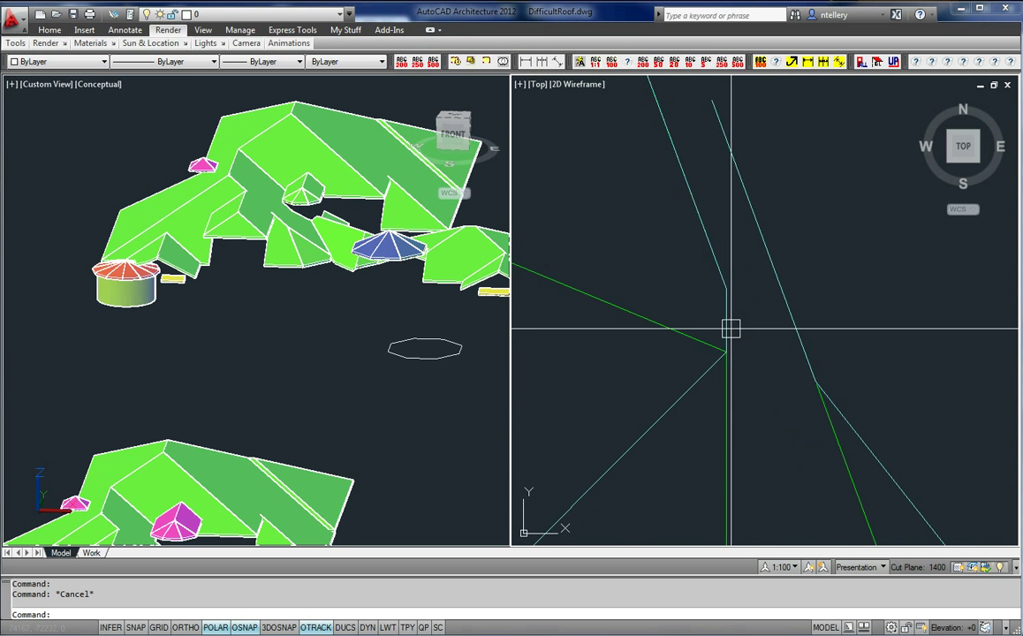
{"action": "key", "text": "ctrl+a"}
{"action": "right_click", "coordinate": [734, 331]}
{"action": "left_click", "coordinate": [778, 467]}
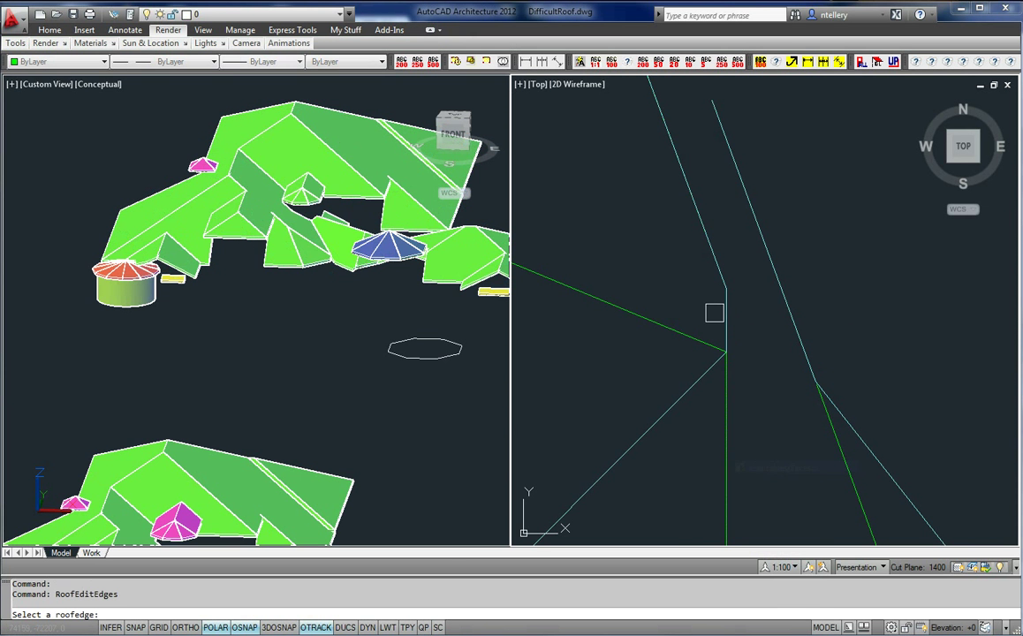
{"action": "left_click", "coordinate": [725, 325]}
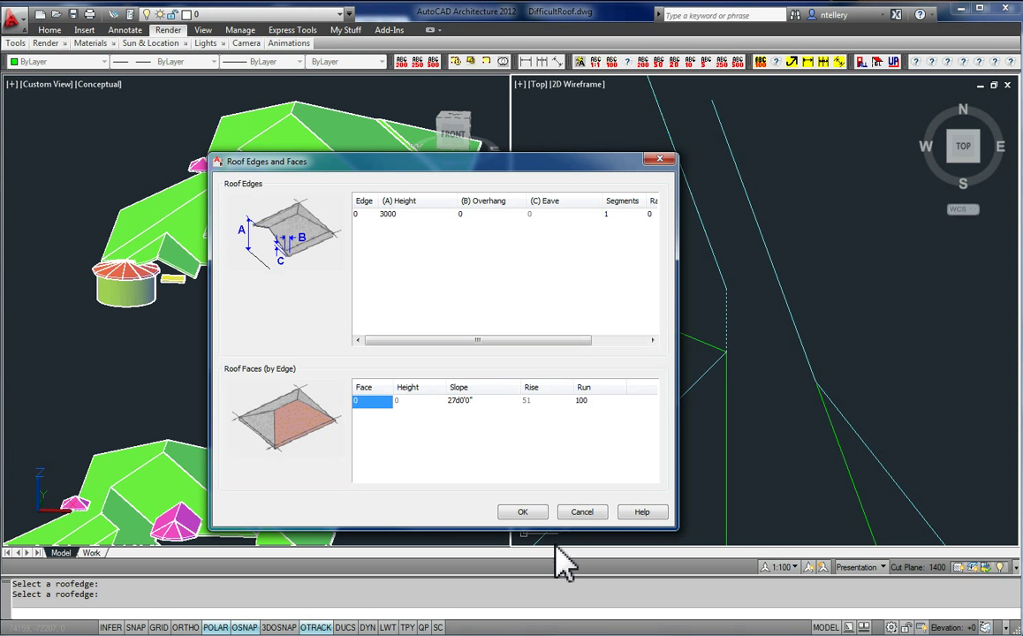
{"action": "left_click", "coordinate": [527, 514]}
Examine the narrow gap between the roof edges beside the short vertical edge
{"action": "scroll", "coordinate": [870, 420], "scroll_direction": "down", "scroll_amount": 3}
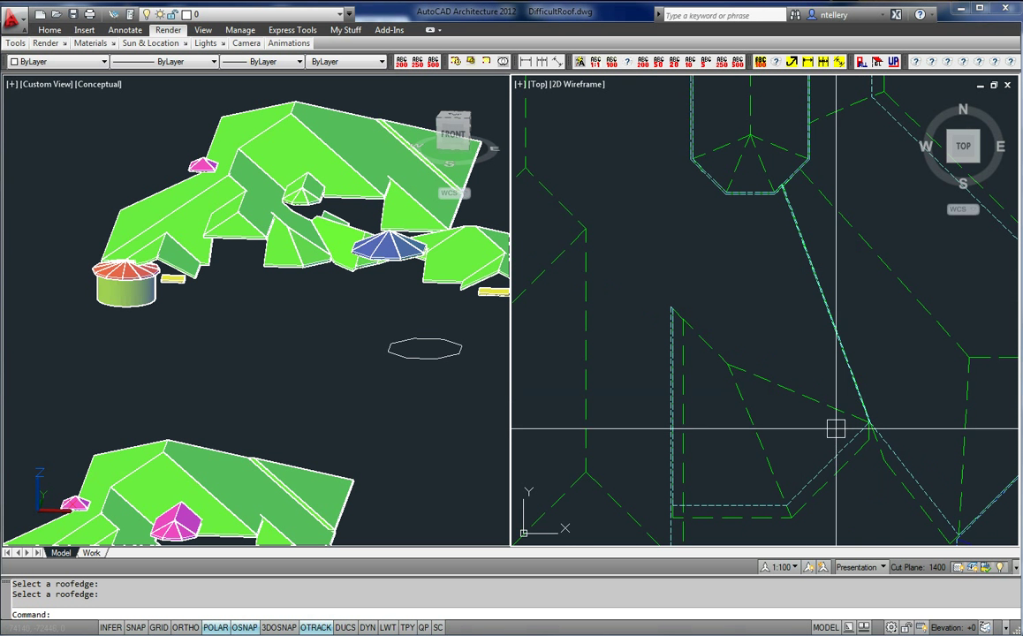
{"action": "scroll", "coordinate": [920, 379], "scroll_direction": "up", "scroll_amount": 3}
{"action": "middle_click_drag", "start_coordinate": [921, 379], "coordinate": [642, 288]}
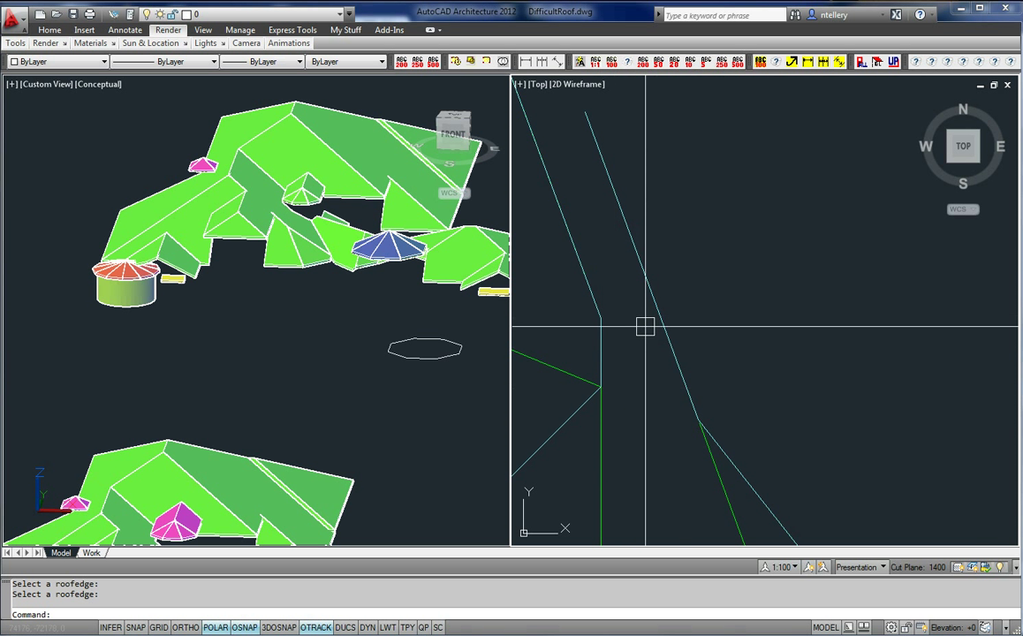
{"action": "scroll", "coordinate": [673, 337], "scroll_direction": "down", "scroll_amount": 3}
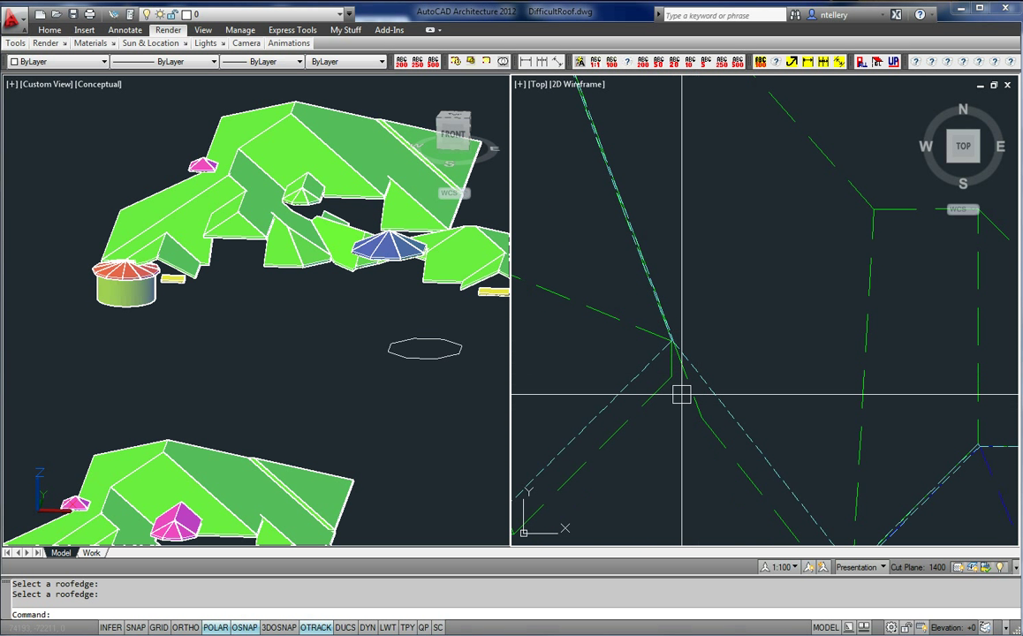
{"action": "scroll", "coordinate": [674, 377], "scroll_direction": "down", "scroll_amount": 3}
{"action": "middle_click_drag", "start_coordinate": [726, 363], "coordinate": [733, 395]}
Draw a temporary circle at the junction where the roof edges nearly meet, and erase it
{"action": "scroll", "coordinate": [725, 393], "scroll_direction": "up", "scroll_amount": 3}
{"action": "scroll", "coordinate": [747, 313], "scroll_direction": "up", "scroll_amount": 8}
{"action": "type", "text": "cc"}
{"action": "key", "text": "Return"}
{"action": "left_click", "coordinate": [655, 315]}
{"action": "left_click", "coordinate": [689, 296]}
{"action": "type", "text": "tr"}
{"action": "key", "text": "Return"}
{"action": "key", "text": "Return"}
{"action": "key", "text": "Return"}
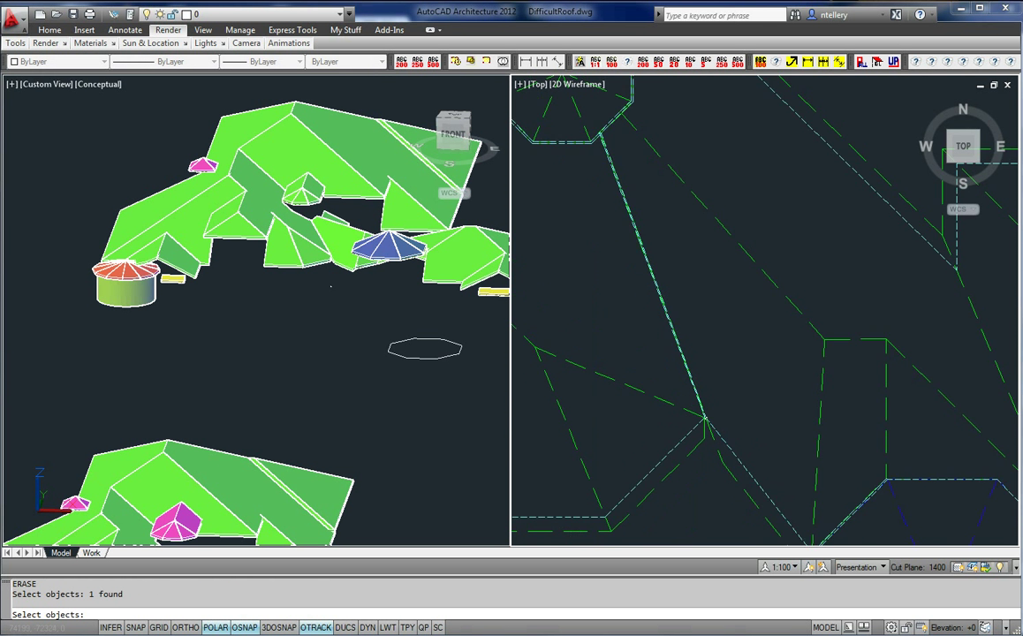
{"action": "scroll", "coordinate": [685, 354], "scroll_direction": "down", "scroll_amount": 3}
{"action": "key", "text": "Return"}
Examine the plan between the bay roof, the angled connecting wing and the octagonal turret
{"action": "scroll", "coordinate": [696, 423], "scroll_direction": "up", "scroll_amount": 5}
{"action": "middle_click_drag", "start_coordinate": [736, 363], "coordinate": [761, 491]}
{"action": "scroll", "coordinate": [661, 287], "scroll_direction": "up", "scroll_amount": 9}
{"action": "scroll", "coordinate": [661, 287], "scroll_direction": "down", "scroll_amount": 9}
{"action": "middle_click_drag", "start_coordinate": [751, 384], "coordinate": [727, 327]}
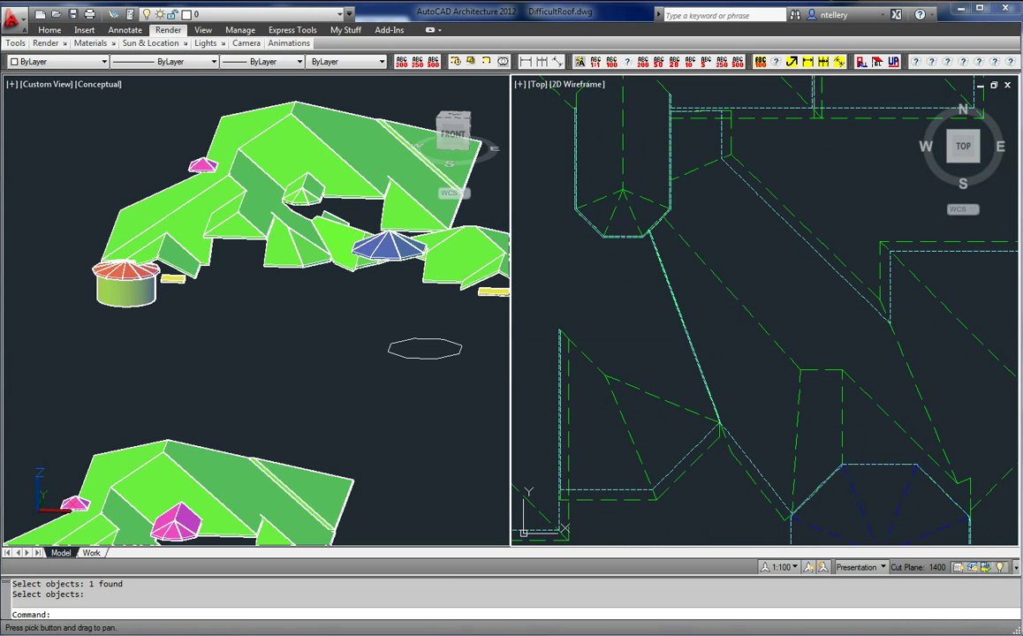
{"action": "scroll", "coordinate": [758, 398], "scroll_direction": "down", "scroll_amount": 3}
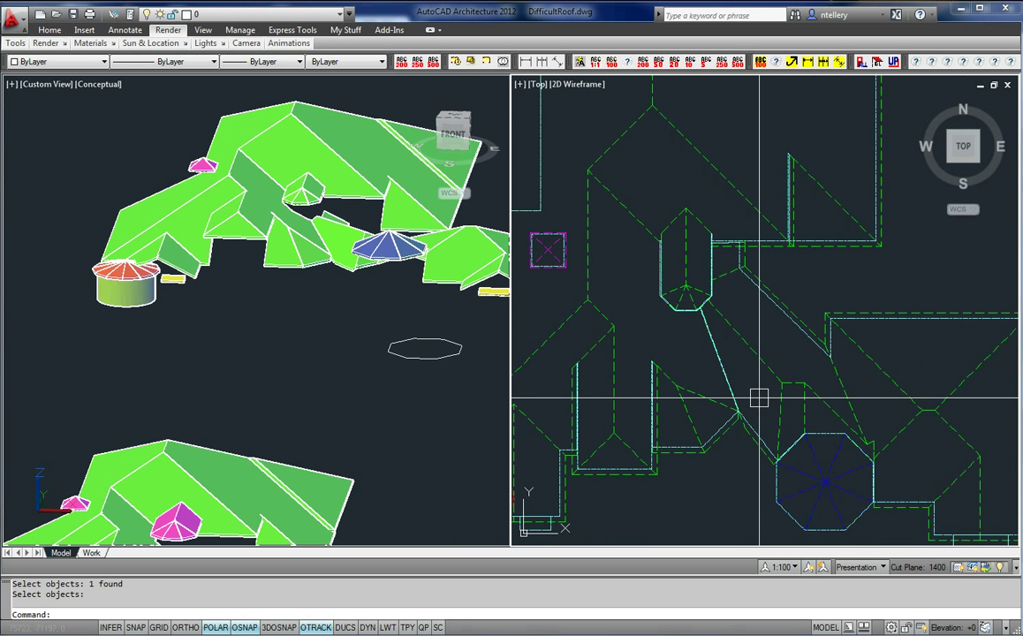
{"action": "middle_click_drag", "start_coordinate": [758, 397], "coordinate": [743, 384]}
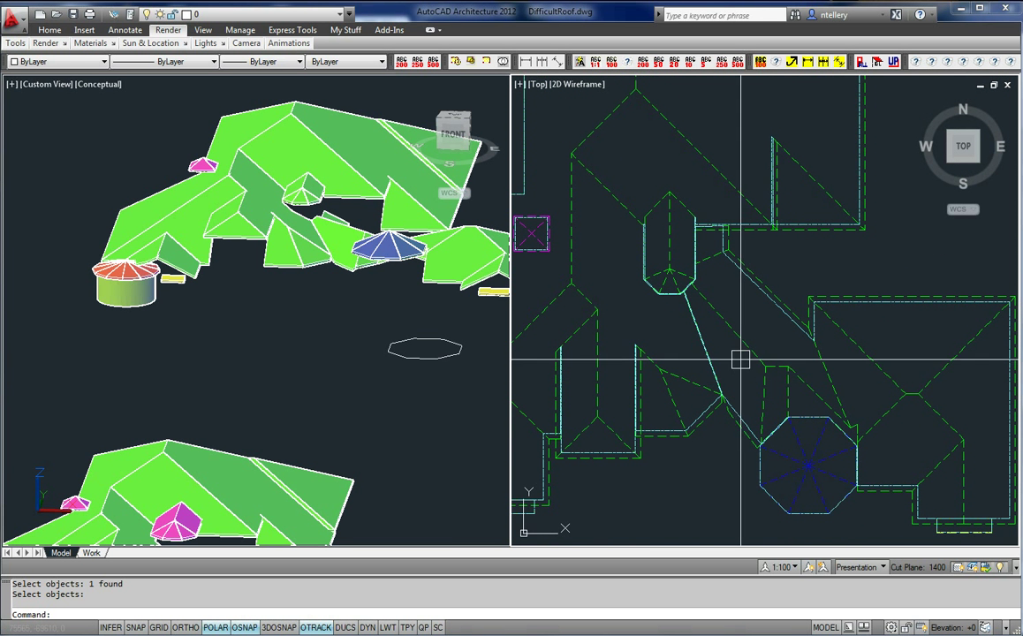
{"action": "middle_click_drag", "start_coordinate": [740, 359], "coordinate": [770, 344]}
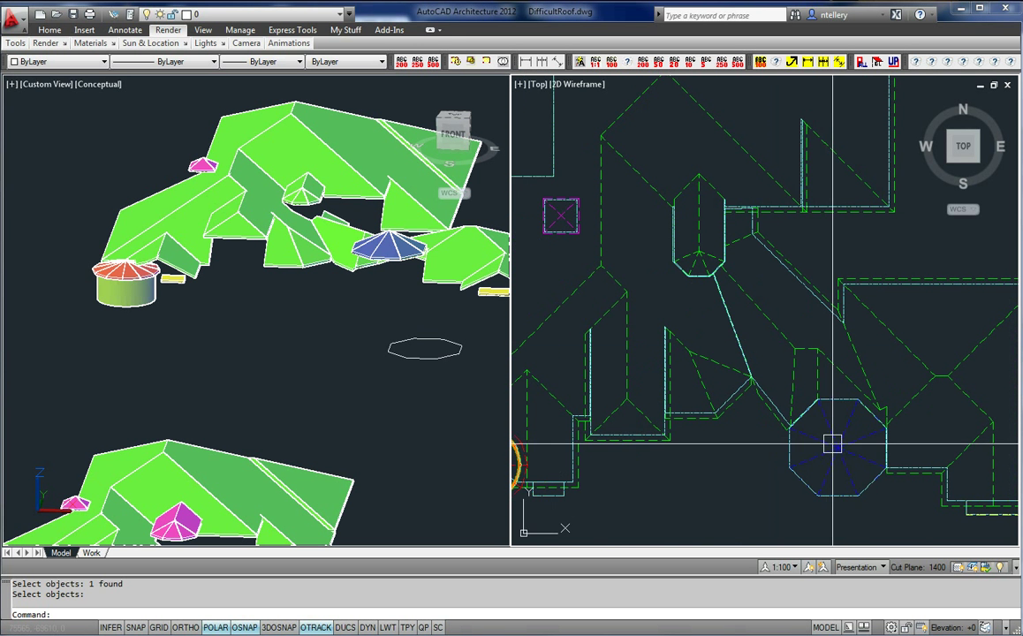
Select the octagonal turret and round tower roofs to identify them as separate objects, and likewise the small square roof
{"action": "left_click", "coordinate": [790, 453]}
{"action": "middle_click_drag", "start_coordinate": [649, 444], "coordinate": [738, 403]}
{"action": "left_click", "coordinate": [582, 436]}
{"action": "middle_click_drag", "start_coordinate": [826, 417], "coordinate": [767, 417]}
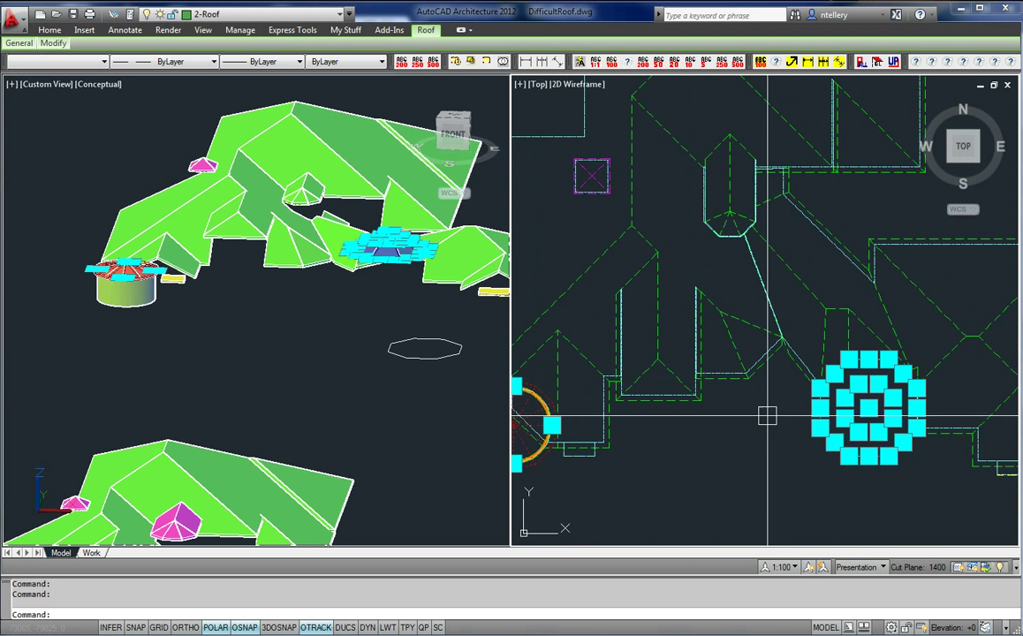
{"action": "middle_click_drag", "start_coordinate": [805, 342], "coordinate": [721, 327]}
{"action": "scroll", "coordinate": [937, 470], "scroll_direction": "up", "scroll_amount": 3}
{"action": "left_click", "coordinate": [939, 451]}
{"action": "scroll", "coordinate": [939, 451], "scroll_direction": "down", "scroll_amount": 3}
{"action": "middle_click_drag", "start_coordinate": [789, 457], "coordinate": [924, 440]}
{"action": "key", "text": "Escape"}
{"action": "middle_click_drag", "start_coordinate": [786, 331], "coordinate": [774, 361]}
{"action": "left_click", "coordinate": [663, 200]}
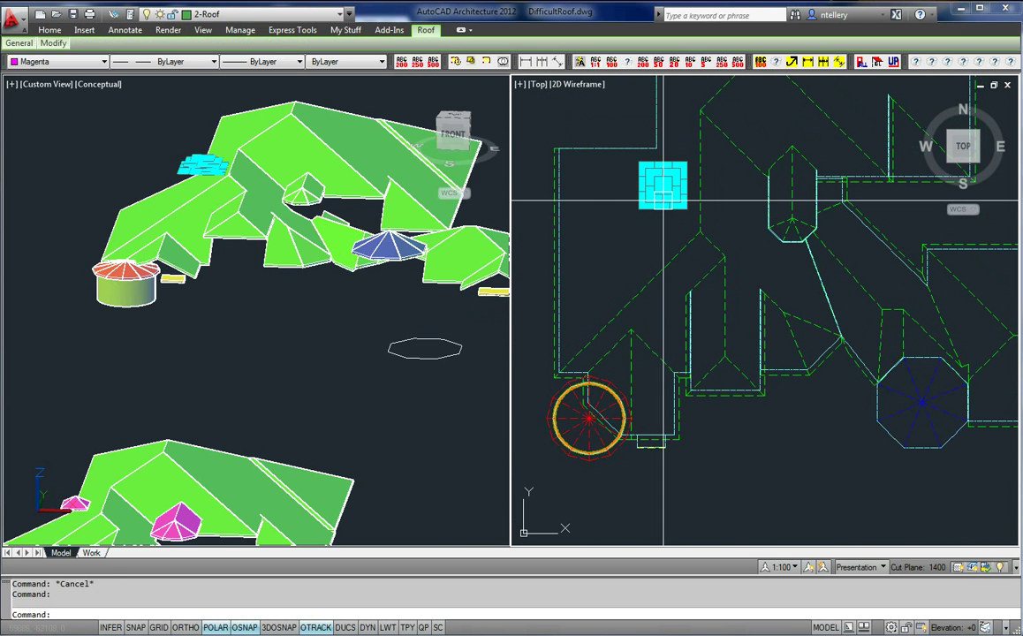
Clear the selection and examine in plan the narrow double edge running from the bay roof to the angled wing
{"action": "middle_click_drag", "start_coordinate": [832, 227], "coordinate": [775, 245]}
{"action": "key", "text": "Escape"}
{"action": "middle_click_drag", "start_coordinate": [761, 313], "coordinate": [722, 303]}
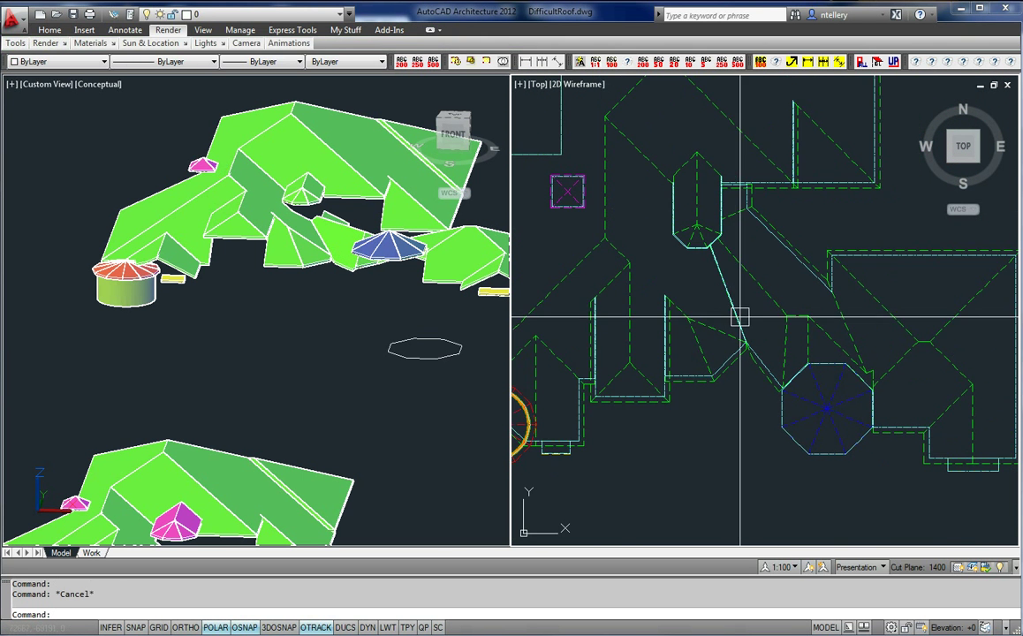
{"action": "scroll", "coordinate": [755, 363], "scroll_direction": "up", "scroll_amount": 3}
{"action": "middle_click_drag", "start_coordinate": [853, 300], "coordinate": [804, 332]}
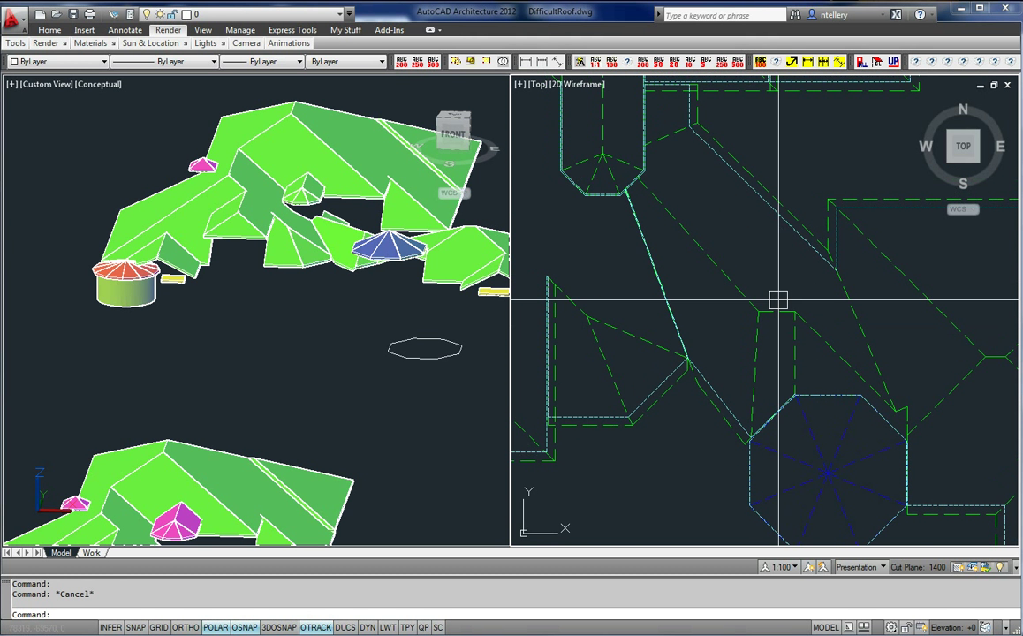
{"action": "middle_click_drag", "start_coordinate": [828, 404], "coordinate": [842, 434]}
{"action": "middle_click_drag", "start_coordinate": [683, 291], "coordinate": [694, 315]}
{"action": "scroll", "coordinate": [724, 464], "scroll_direction": "up", "scroll_amount": 8}
{"action": "scroll", "coordinate": [770, 344], "scroll_direction": "up", "scroll_amount": 6}
{"action": "middle_click_drag", "start_coordinate": [743, 359], "coordinate": [753, 503]}
{"action": "scroll", "coordinate": [756, 504], "scroll_direction": "down", "scroll_amount": 7}
{"action": "scroll", "coordinate": [685, 340], "scroll_direction": "down", "scroll_amount": 5}
{"action": "middle_click_drag", "start_coordinate": [703, 269], "coordinate": [728, 348]}
{"action": "scroll", "coordinate": [728, 453], "scroll_direction": "up", "scroll_amount": 5}
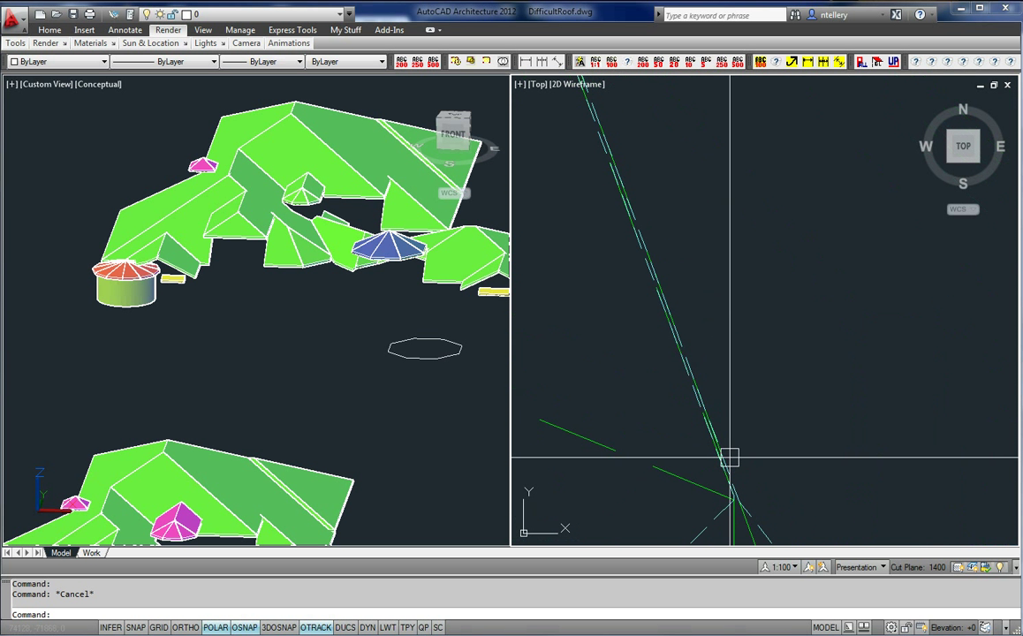
Stretch the upper end of the narrow double edge southeast, away from the bay roof's angled edge
{"action": "middle_click_drag", "start_coordinate": [714, 305], "coordinate": [768, 424]}
{"action": "scroll", "coordinate": [623, 253], "scroll_direction": "up", "scroll_amount": 3}
{"action": "scroll", "coordinate": [667, 281], "scroll_direction": "up", "scroll_amount": 2}
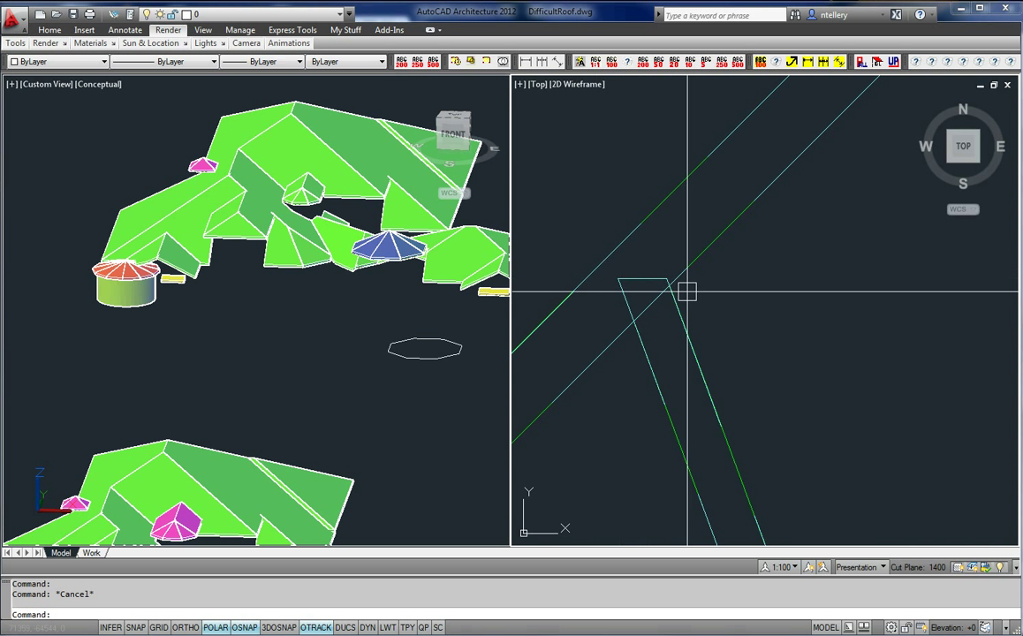
{"action": "left_click", "coordinate": [648, 277]}
{"action": "key", "text": "Return"}
{"action": "left_click", "coordinate": [681, 270]}
{"action": "left_click", "coordinate": [782, 389]}
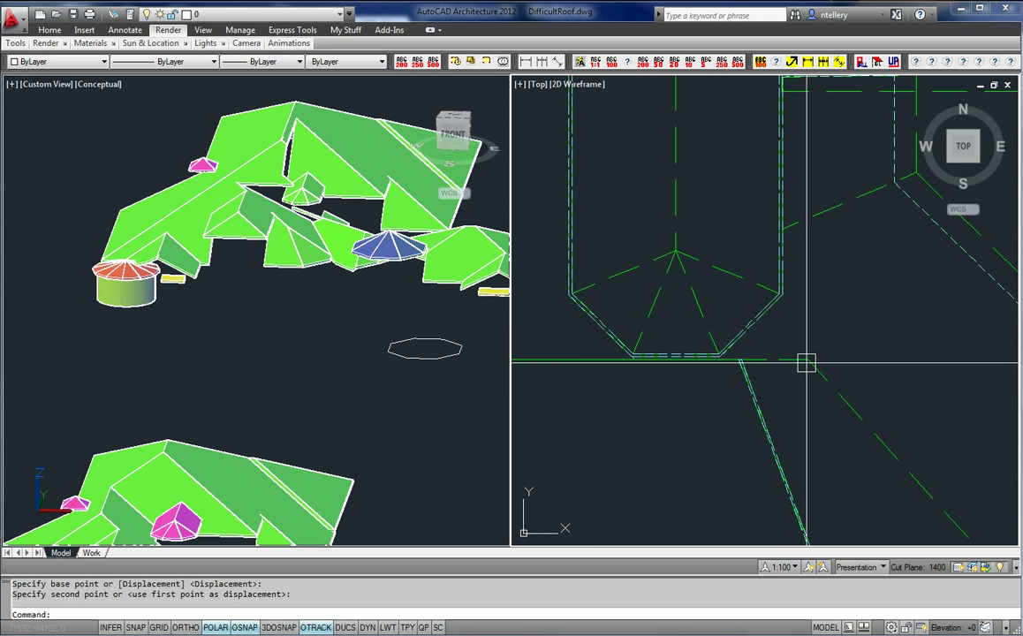
Stretch the detached end of the narrow double edge back northwest so that it overlaps the bay roof's angled edge
{"action": "scroll", "coordinate": [739, 349], "scroll_direction": "down", "scroll_amount": 3}
{"action": "scroll", "coordinate": [787, 353], "scroll_direction": "up", "scroll_amount": 7}
{"action": "key", "text": "Return"}
{"action": "left_click", "coordinate": [808, 379]}
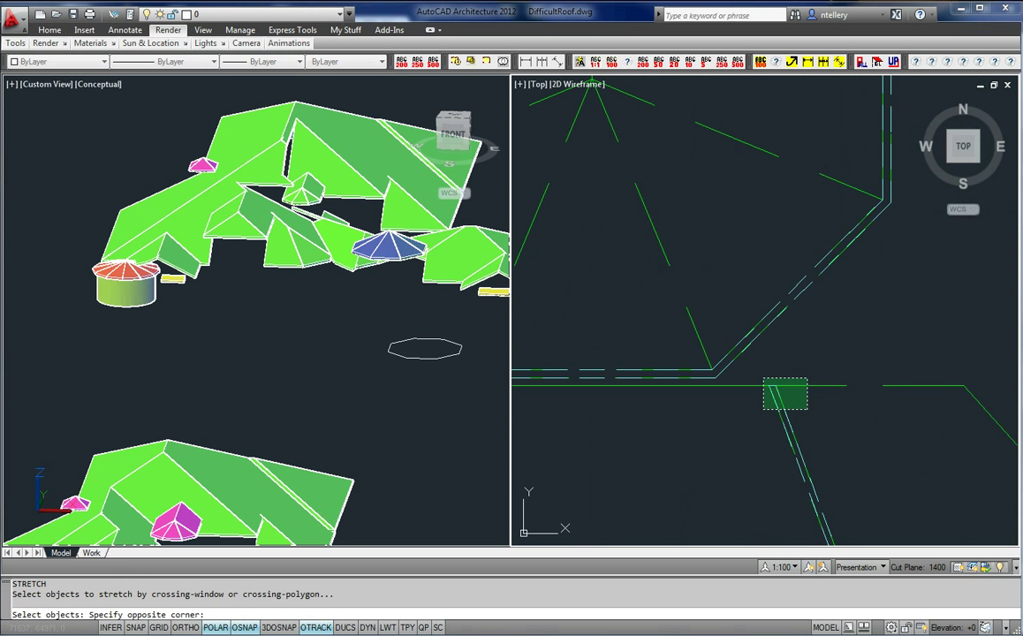
{"action": "left_click", "coordinate": [755, 414]}
{"action": "key", "text": "Return"}
{"action": "scroll", "coordinate": [798, 376], "scroll_direction": "up", "scroll_amount": 3}
{"action": "left_click", "coordinate": [818, 424]}
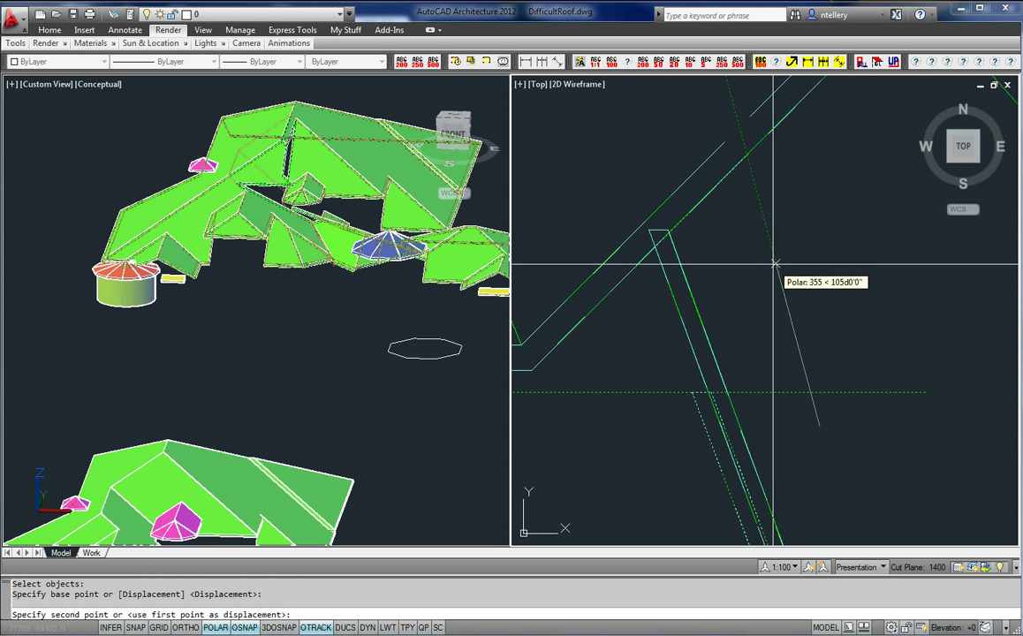
{"action": "left_click", "coordinate": [761, 295]}
{"action": "scroll", "coordinate": [729, 324], "scroll_direction": "down", "scroll_amount": 10}
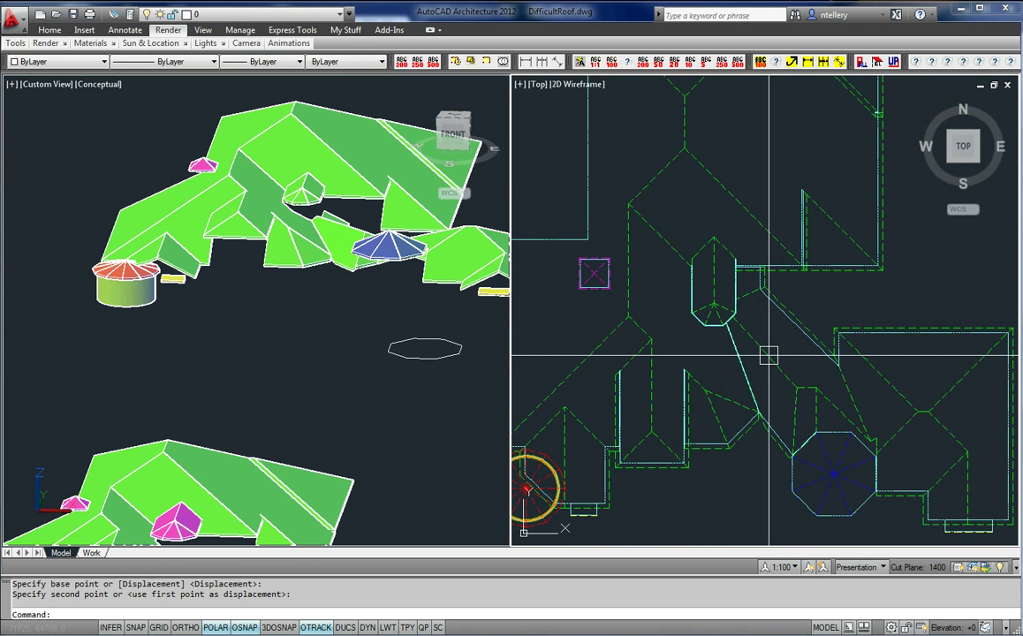
Stretch the end of the double edge slightly southeast so that it sits just clear of the bay roof's outline
{"action": "left_click", "coordinate": [375, 254]}
{"action": "scroll", "coordinate": [299, 187], "scroll_direction": "up", "scroll_amount": 5}
{"action": "middle_click_drag", "start_coordinate": [260, 218], "coordinate": [311, 241]}
{"action": "scroll", "coordinate": [340, 272], "scroll_direction": "up", "scroll_amount": 3}
{"action": "scroll", "coordinate": [369, 278], "scroll_direction": "down", "scroll_amount": 5}
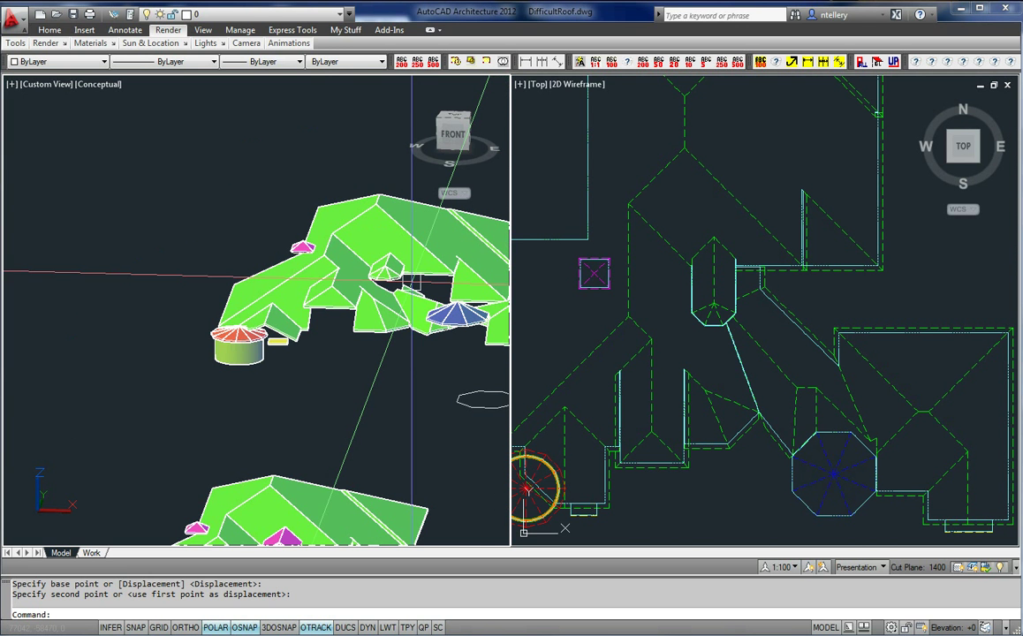
{"action": "scroll", "coordinate": [671, 331], "scroll_direction": "up", "scroll_amount": 5}
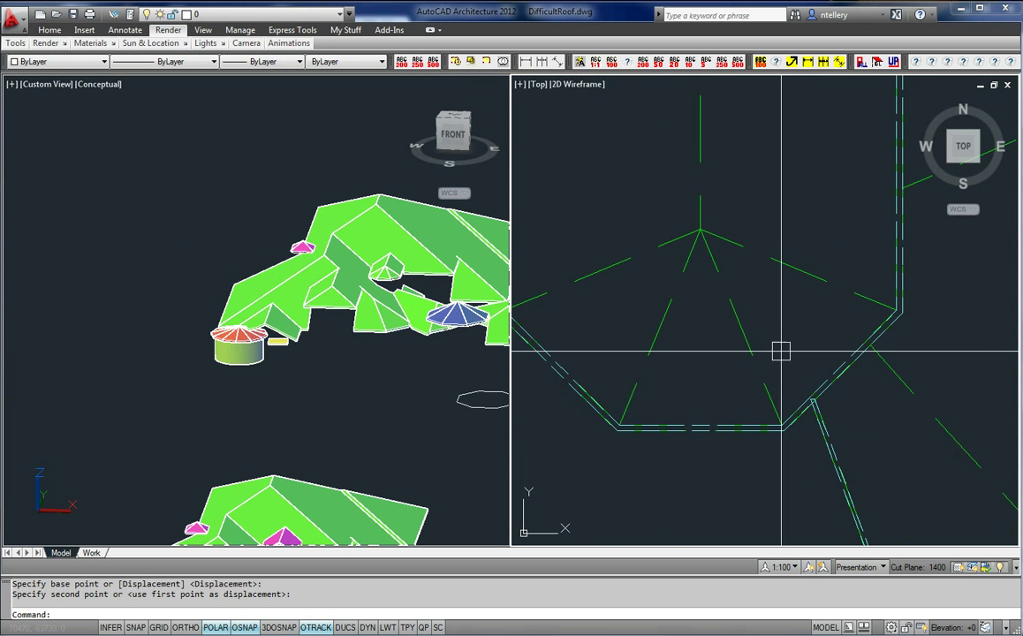
{"action": "type", "text": "s"}
{"action": "key", "text": "Return"}
{"action": "scroll", "coordinate": [804, 424], "scroll_direction": "up", "scroll_amount": 4}
{"action": "left_click", "coordinate": [795, 410]}
{"action": "key", "text": "Return"}
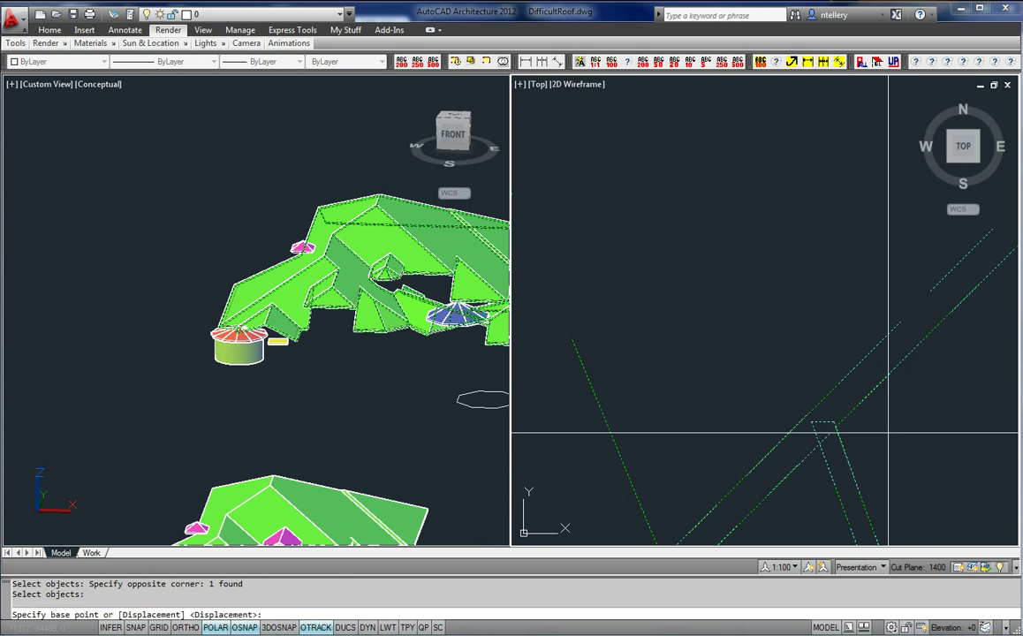
{"action": "left_click", "coordinate": [889, 431]}
{"action": "left_click", "coordinate": [907, 466]}
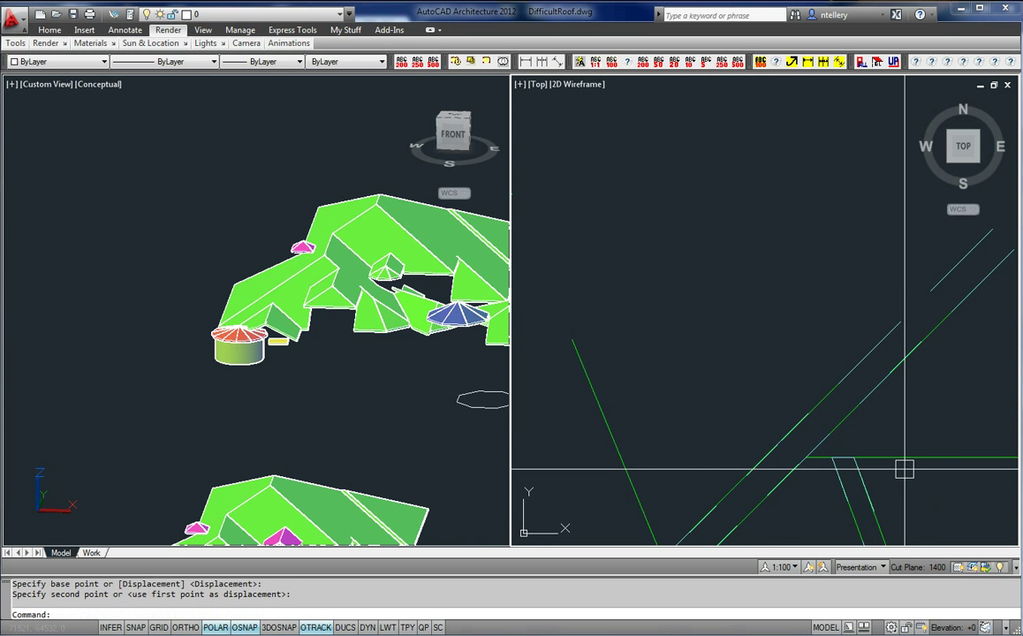
Stretch the end of the double edge farther south to widen its gap from the bay roof
{"action": "scroll", "coordinate": [418, 333], "scroll_direction": "up", "scroll_amount": 5}
{"action": "scroll", "coordinate": [356, 211], "scroll_direction": "up", "scroll_amount": 2}
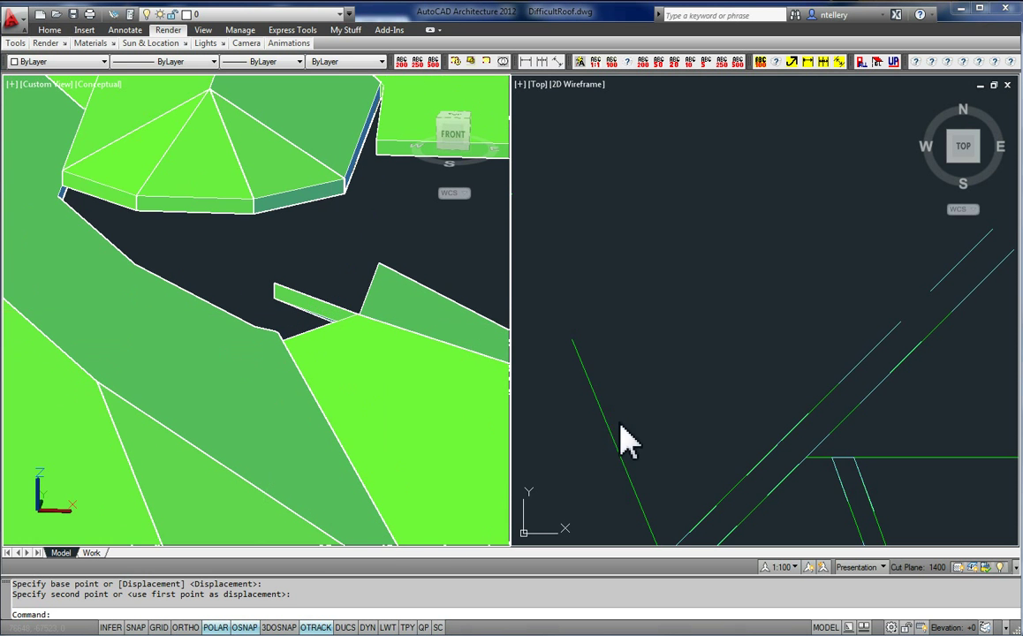
{"action": "key", "text": "Return"}
{"action": "left_click", "coordinate": [901, 497]}
{"action": "left_click", "coordinate": [760, 440]}
{"action": "scroll", "coordinate": [583, 262], "scroll_direction": "down", "scroll_amount": 6}
{"action": "key", "text": "Return"}
{"action": "left_click", "coordinate": [632, 320]}
{"action": "left_click", "coordinate": [680, 403]}
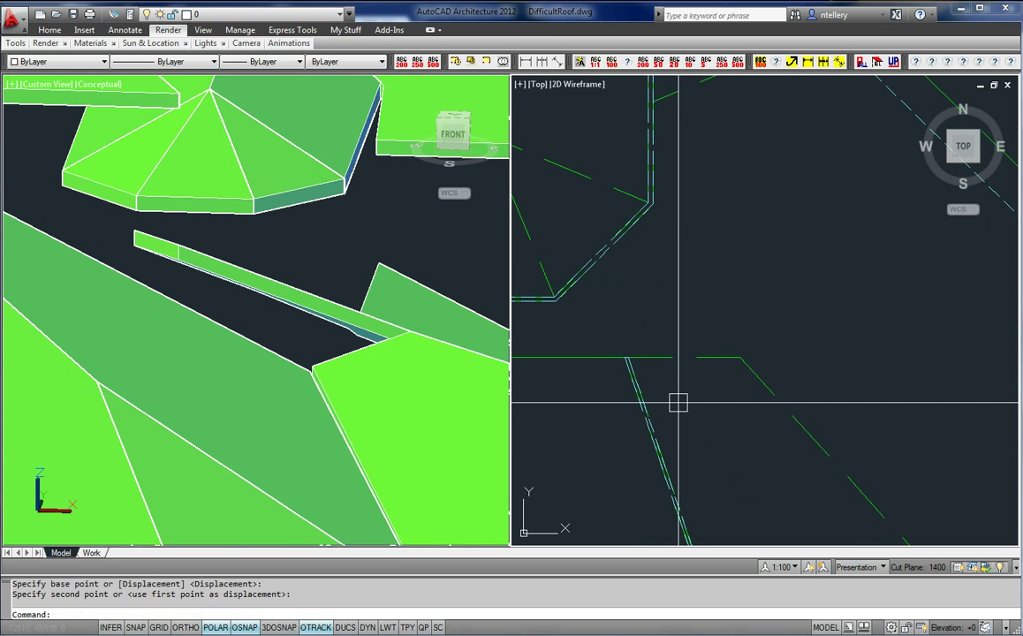
Undo the recent stretches that pulled the narrow double edge off the bay roof
{"action": "key", "text": "Return"}
{"action": "key", "text": "Escape"}
{"action": "key", "text": "Return"}
{"action": "key", "text": "Escape"}
{"action": "key", "text": "ctrl+z"}
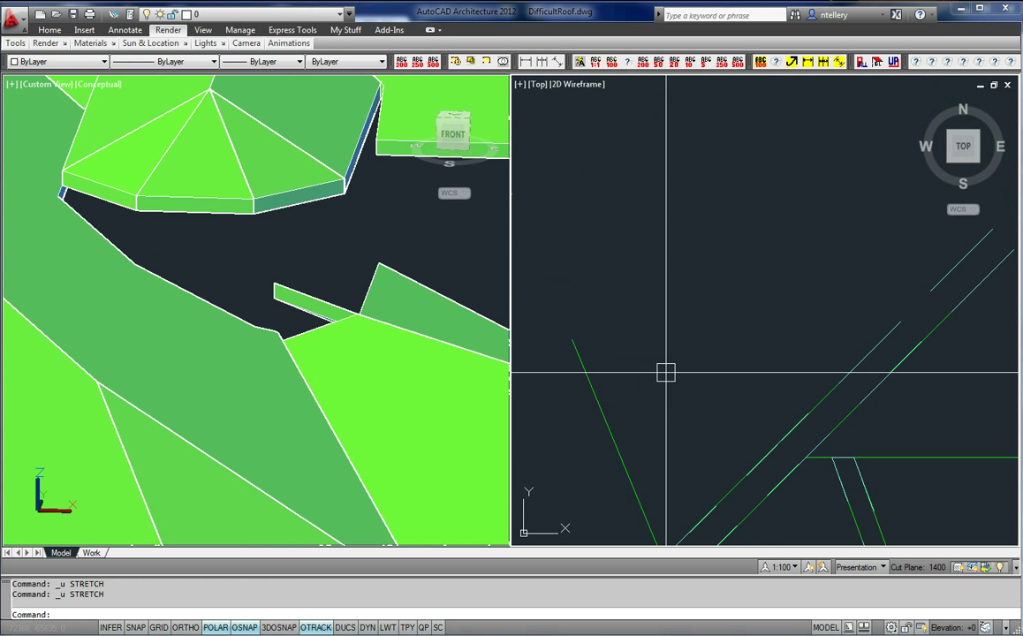
{"action": "key", "text": "ctrl+z"}
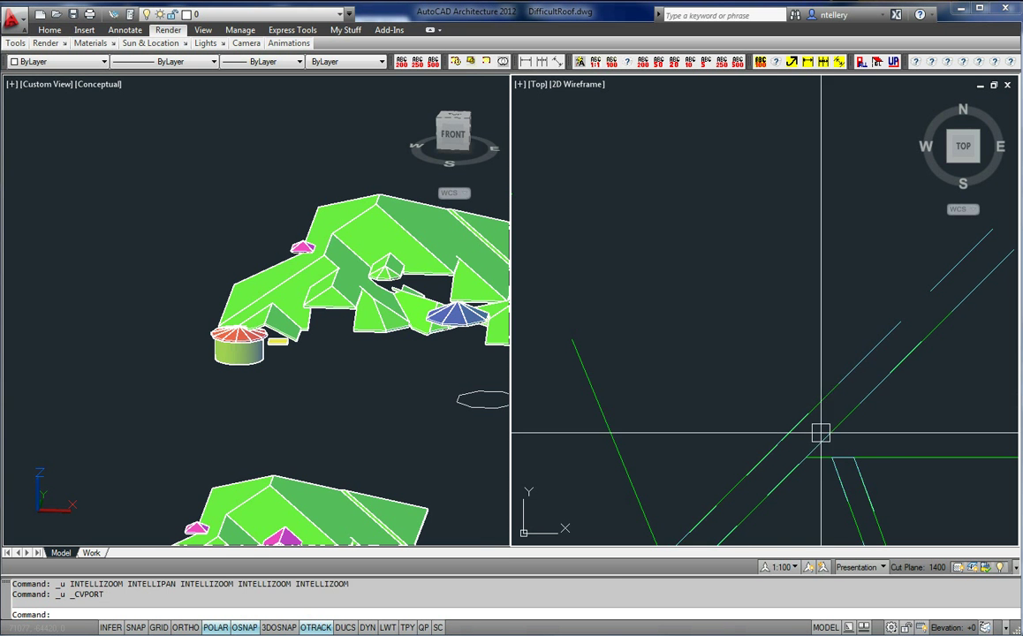
{"action": "key", "text": "ctrl+z"}
Examine the restored junction between the bay roof and the connecting wing in the 3D and plan views
{"action": "scroll", "coordinate": [364, 375], "scroll_direction": "up", "scroll_amount": 6}
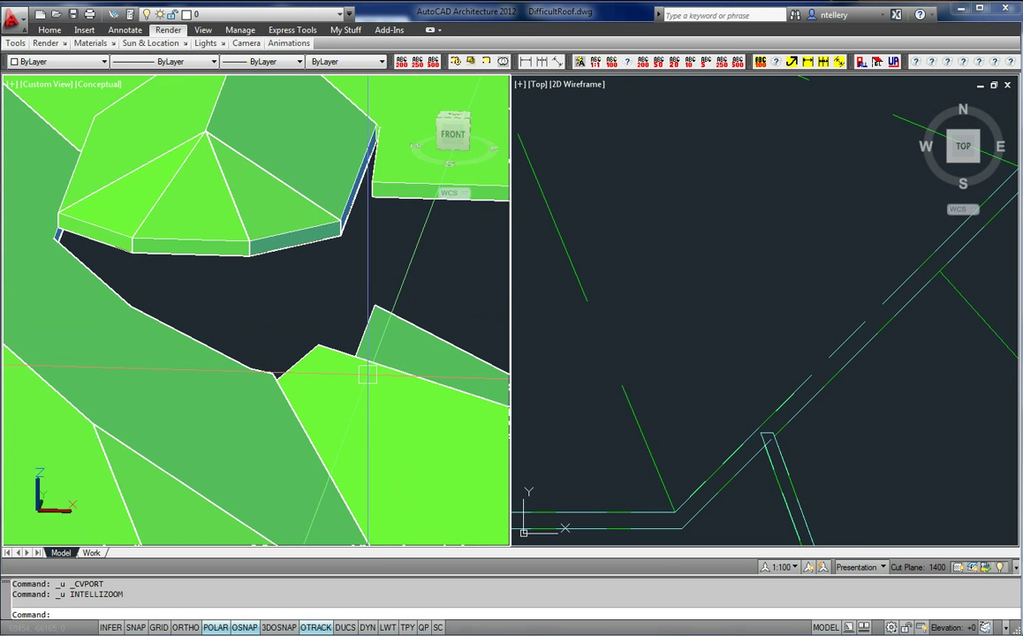
{"action": "left_click", "coordinate": [645, 372]}
{"action": "scroll", "coordinate": [676, 375], "scroll_direction": "down", "scroll_amount": 5}
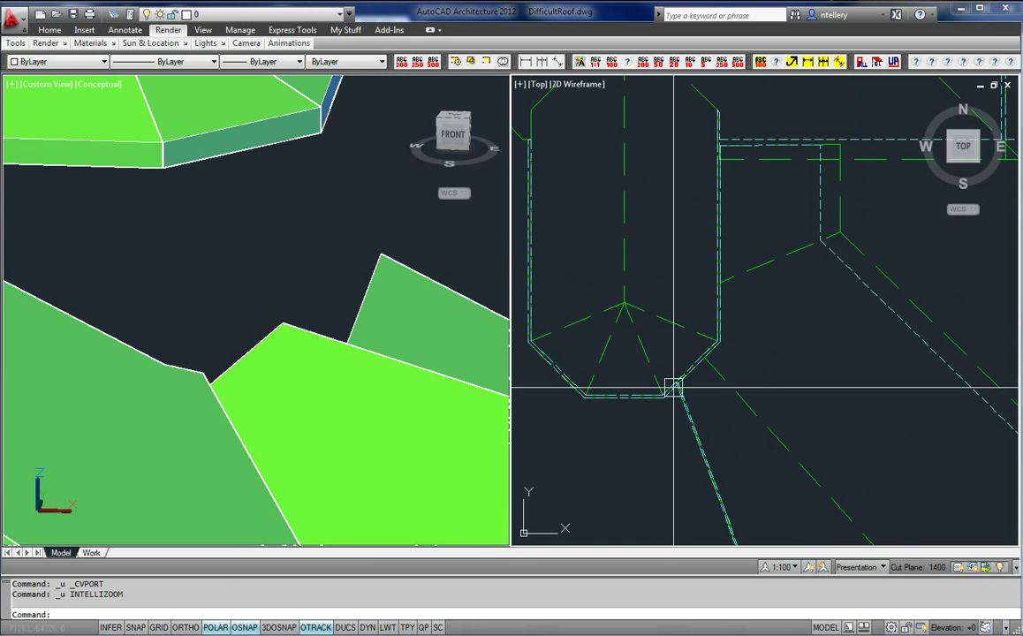
{"action": "left_click", "coordinate": [669, 388]}
{"action": "key", "text": "Escape"}
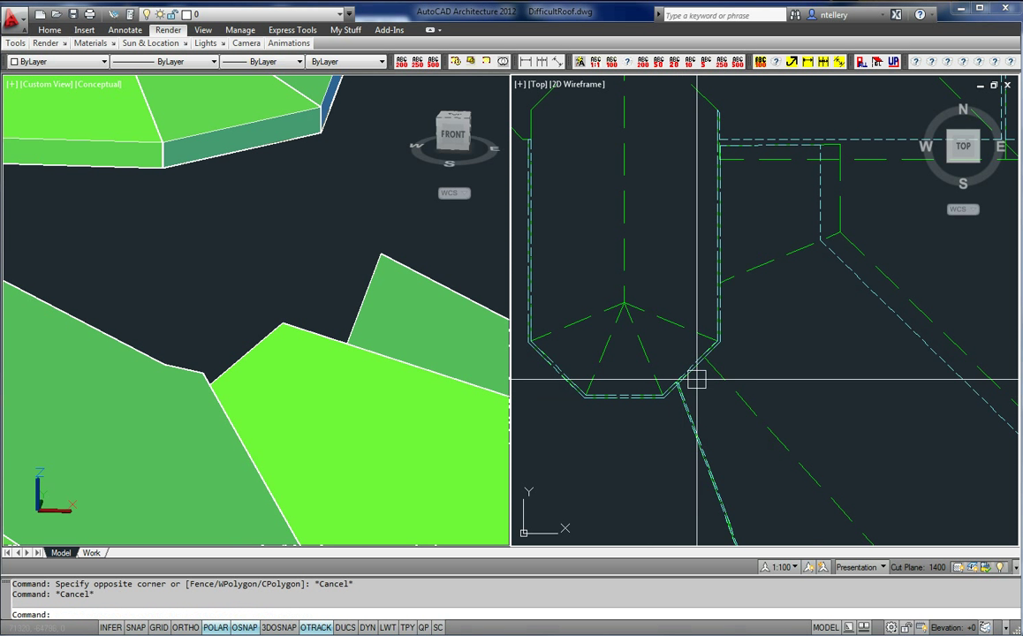
{"action": "scroll", "coordinate": [704, 372], "scroll_direction": "down", "scroll_amount": 3}
{"action": "middle_click_drag", "start_coordinate": [383, 383], "coordinate": [434, 285]}
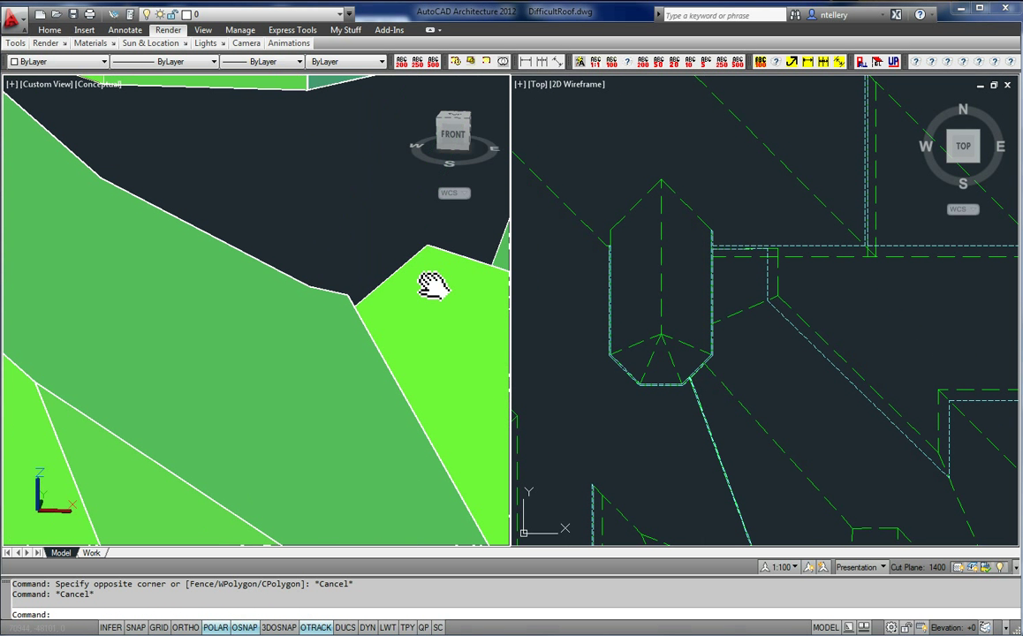
Stretch the end of the double edge northeast until it sits just outside the bay roof's angled edge
{"action": "scroll", "coordinate": [703, 382], "scroll_direction": "up", "scroll_amount": 2}
{"action": "scroll", "coordinate": [703, 381], "scroll_direction": "up", "scroll_amount": 3}
{"action": "type", "text": "s"}
{"action": "key", "text": "Return"}
{"action": "left_click", "coordinate": [653, 371]}
{"action": "left_click", "coordinate": [618, 339]}
{"action": "key", "text": "Return"}
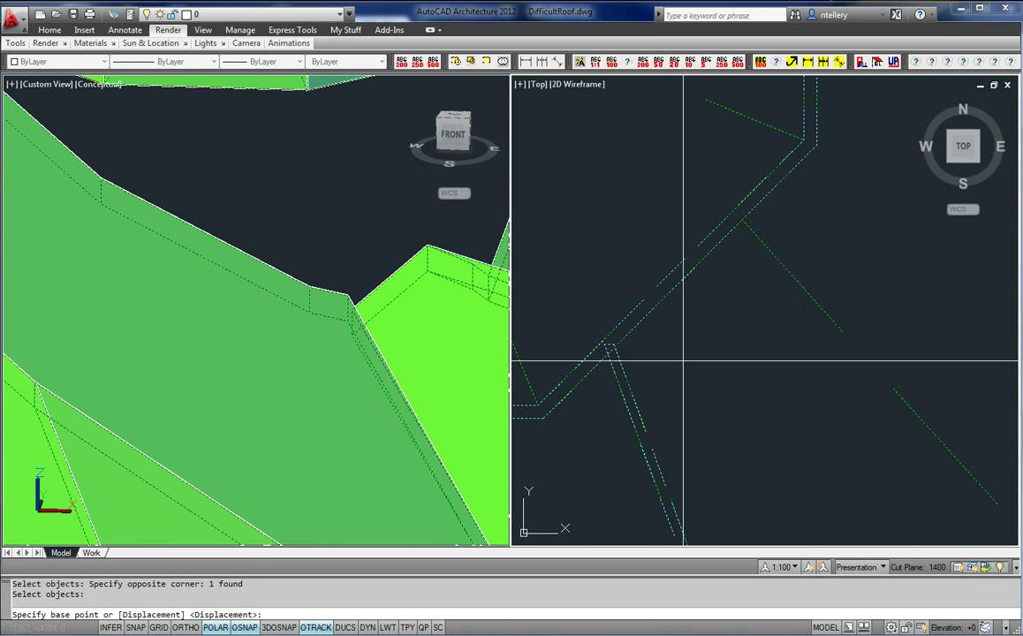
{"action": "left_click", "coordinate": [720, 361]}
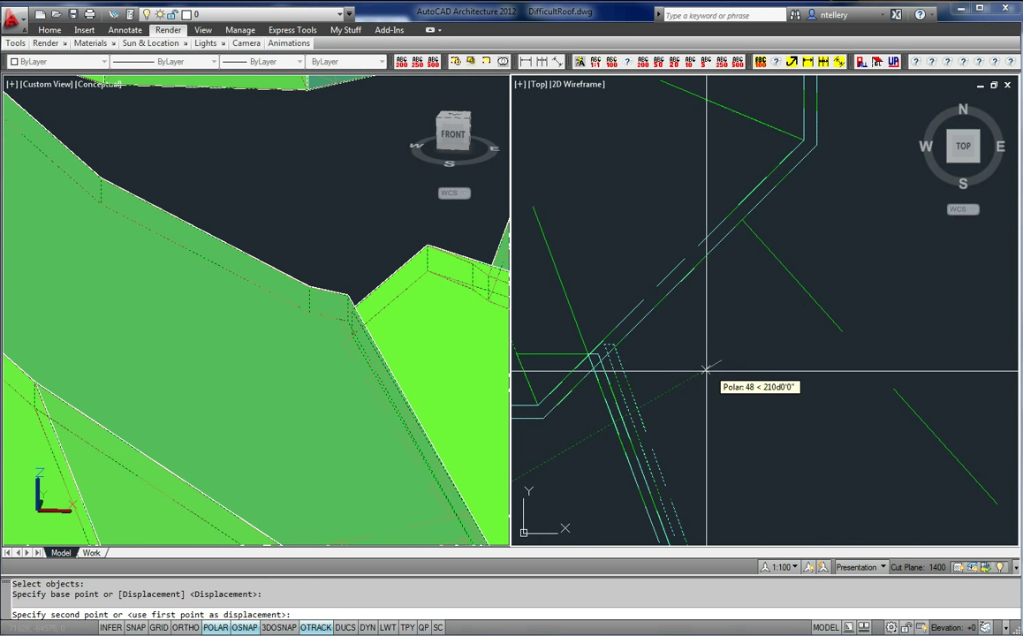
{"action": "left_click", "coordinate": [755, 340]}
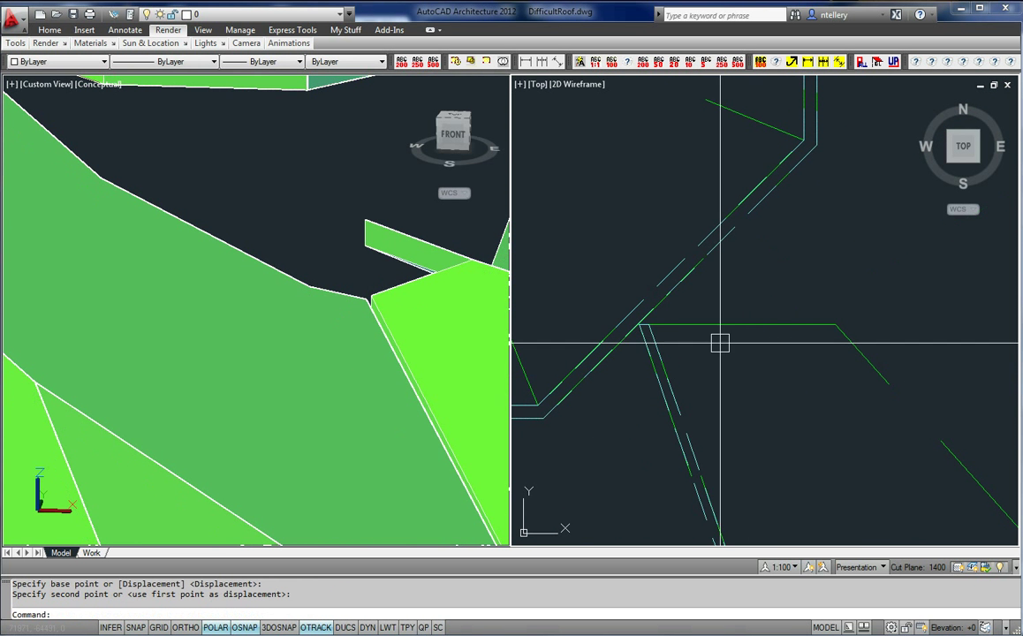
Stretch the end of the double edge slightly west so that it crosses the bay roof's outline again
{"action": "scroll", "coordinate": [397, 408], "scroll_direction": "down", "scroll_amount": 2}
{"action": "scroll", "coordinate": [376, 320], "scroll_direction": "up", "scroll_amount": 4}
{"action": "left_click", "coordinate": [606, 378]}
{"action": "scroll", "coordinate": [649, 316], "scroll_direction": "up", "scroll_amount": 4}
{"action": "key", "text": "Return"}
{"action": "left_click", "coordinate": [679, 380]}
{"action": "left_click", "coordinate": [599, 339]}
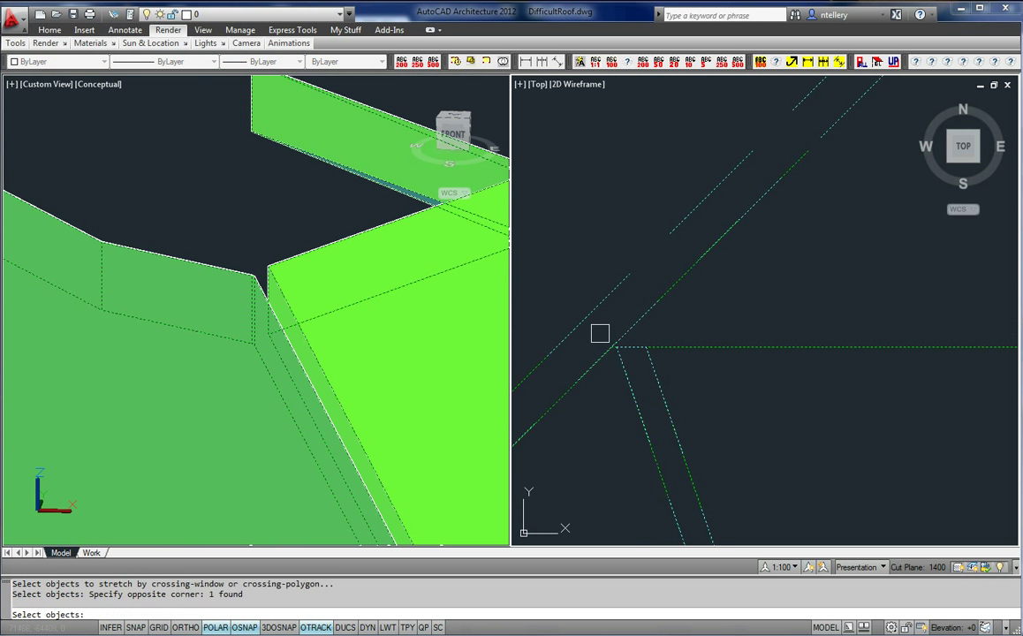
{"action": "key", "text": "Return"}
{"action": "left_click", "coordinate": [734, 407]}
{"action": "left_click", "coordinate": [704, 400]}
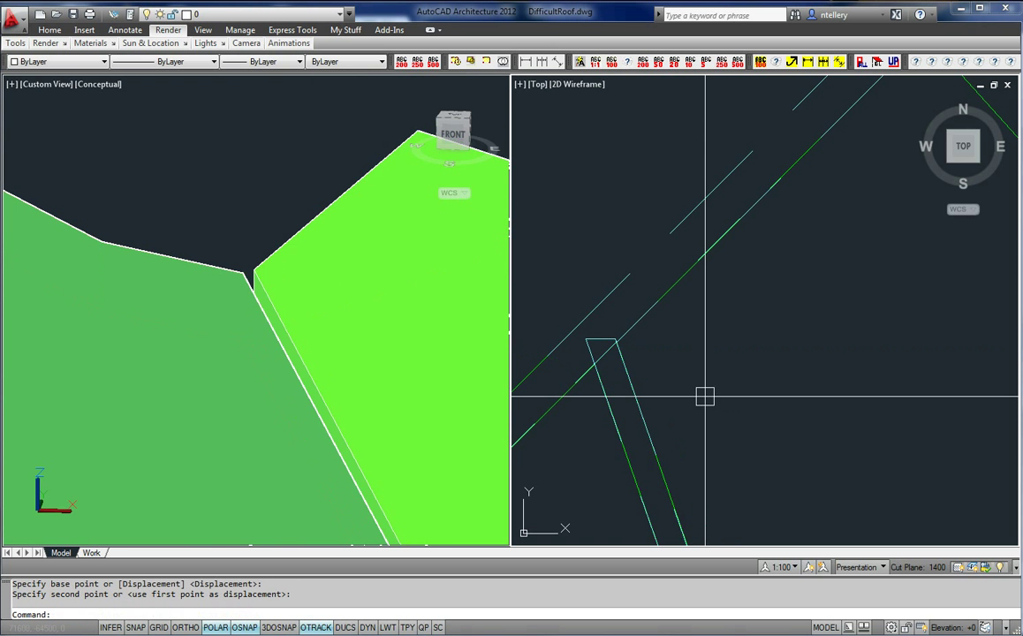
Look over the roof in 3D around the connecting wing, the octagonal turret and the narrow strip on the main slope
{"action": "scroll", "coordinate": [424, 357], "scroll_direction": "down", "scroll_amount": 5}
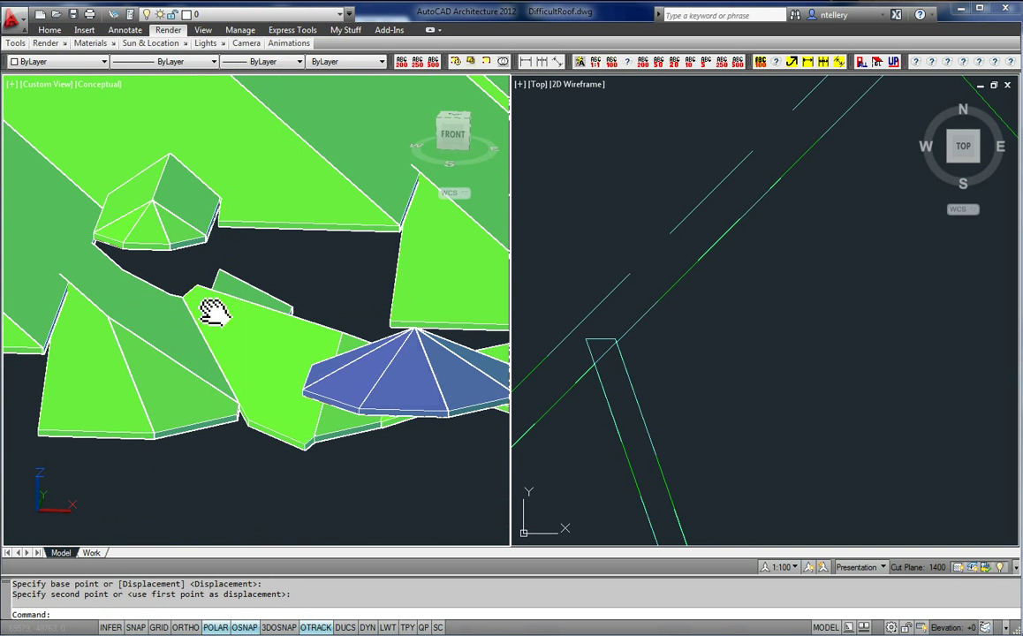
{"action": "middle_click_drag", "start_coordinate": [213, 312], "coordinate": [222, 331]}
{"action": "scroll", "coordinate": [672, 328], "scroll_direction": "down", "scroll_amount": 4}
{"action": "middle_click_drag", "start_coordinate": [664, 453], "coordinate": [755, 457]}
{"action": "middle_click_drag", "start_coordinate": [416, 230], "coordinate": [153, 341]}
{"action": "scroll", "coordinate": [387, 271], "scroll_direction": "up", "scroll_amount": 3}
{"action": "scroll", "coordinate": [153, 341], "scroll_direction": "down", "scroll_amount": 3}
{"action": "scroll", "coordinate": [380, 348], "scroll_direction": "up", "scroll_amount": 6}
Examine the small jog in the main roof's east edge where the narrow sloping strip ends
{"action": "left_click", "coordinate": [322, 324]}
{"action": "left_click", "coordinate": [811, 305]}
{"action": "middle_click_drag", "start_coordinate": [810, 306], "coordinate": [660, 486]}
{"action": "middle_click_drag", "start_coordinate": [819, 169], "coordinate": [817, 309]}
{"action": "scroll", "coordinate": [782, 260], "scroll_direction": "up", "scroll_amount": 7}
{"action": "key", "text": "Escape"}
{"action": "key", "text": "Escape"}
{"action": "scroll", "coordinate": [785, 253], "scroll_direction": "down", "scroll_amount": 2}
{"action": "scroll", "coordinate": [785, 254], "scroll_direction": "up", "scroll_amount": 4}
{"action": "scroll", "coordinate": [789, 258], "scroll_direction": "down", "scroll_amount": 5}
{"action": "scroll", "coordinate": [788, 258], "scroll_direction": "down", "scroll_amount": 3}
{"action": "scroll", "coordinate": [785, 265], "scroll_direction": "up", "scroll_amount": 4}
{"action": "scroll", "coordinate": [815, 273], "scroll_direction": "down", "scroll_amount": 5}
{"action": "scroll", "coordinate": [730, 367], "scroll_direction": "up", "scroll_amount": 5}
{"action": "middle_click_drag", "start_coordinate": [669, 420], "coordinate": [718, 364]}
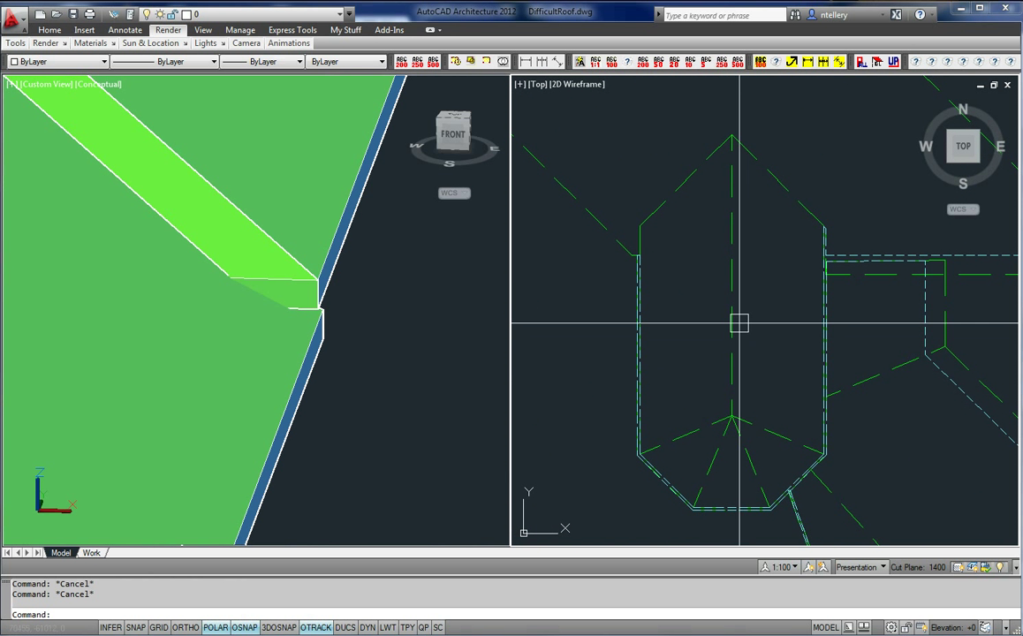
Select the roof containing the bay to inspect its edges and grips in both views, and clear the selection
{"action": "key", "text": "ctrl+a"}
{"action": "key", "text": "Escape"}
{"action": "scroll", "coordinate": [355, 306], "scroll_direction": "down", "scroll_amount": 6}
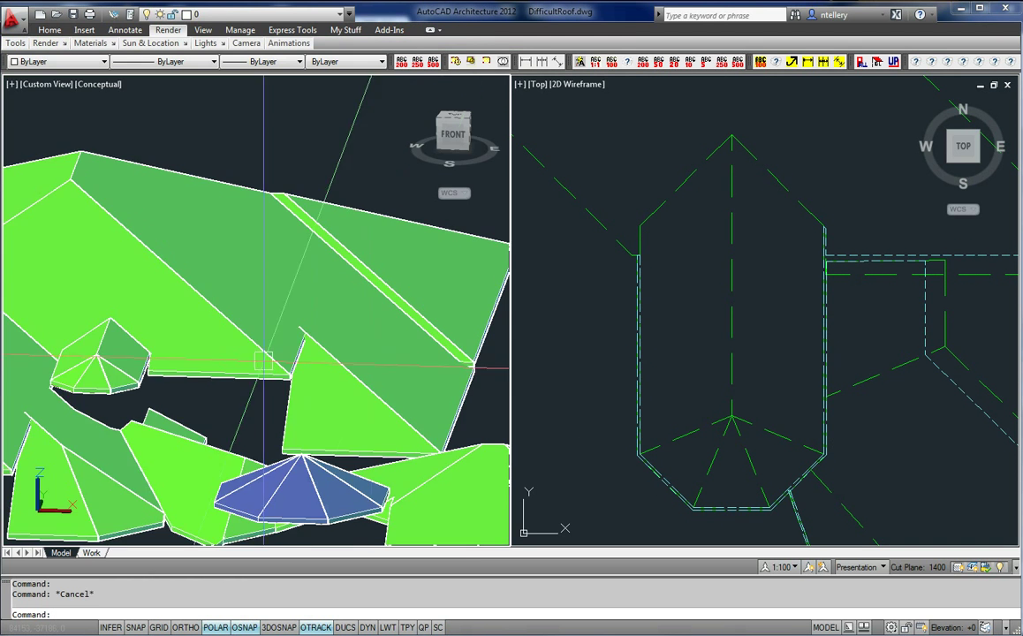
{"action": "middle_click_drag", "start_coordinate": [258, 365], "coordinate": [367, 342]}
{"action": "scroll", "coordinate": [222, 333], "scroll_direction": "up", "scroll_amount": 4}
{"action": "middle_click_drag", "start_coordinate": [221, 333], "coordinate": [292, 314]}
{"action": "key", "text": "ctrl+a"}
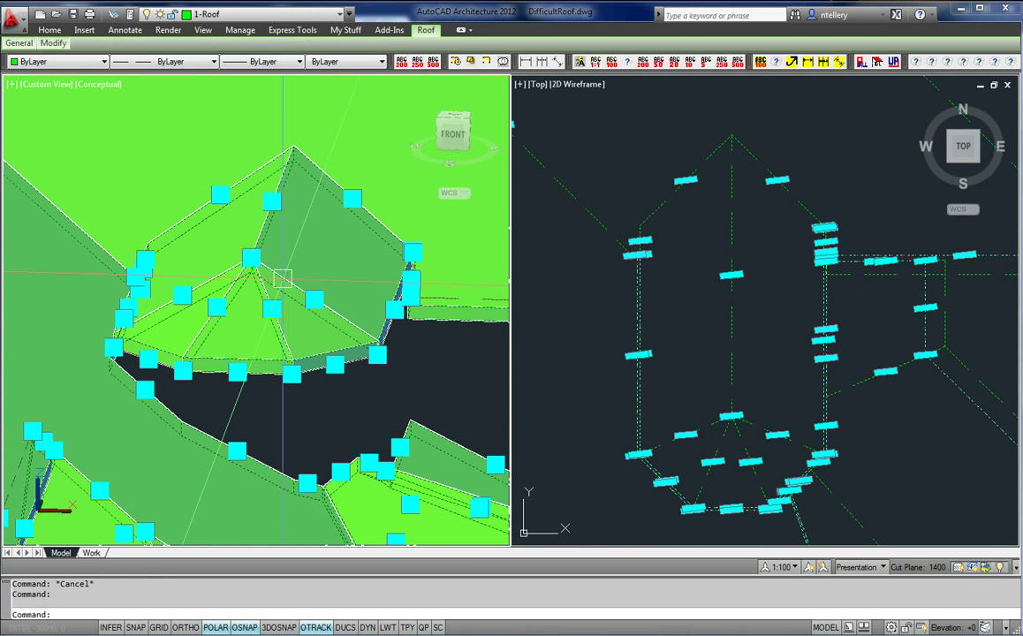
{"action": "key", "text": "Escape"}
{"action": "scroll", "coordinate": [296, 276], "scroll_direction": "up", "scroll_amount": 1}
{"action": "scroll", "coordinate": [297, 276], "scroll_direction": "down", "scroll_amount": 1}
{"action": "key", "text": "ctrl+a"}
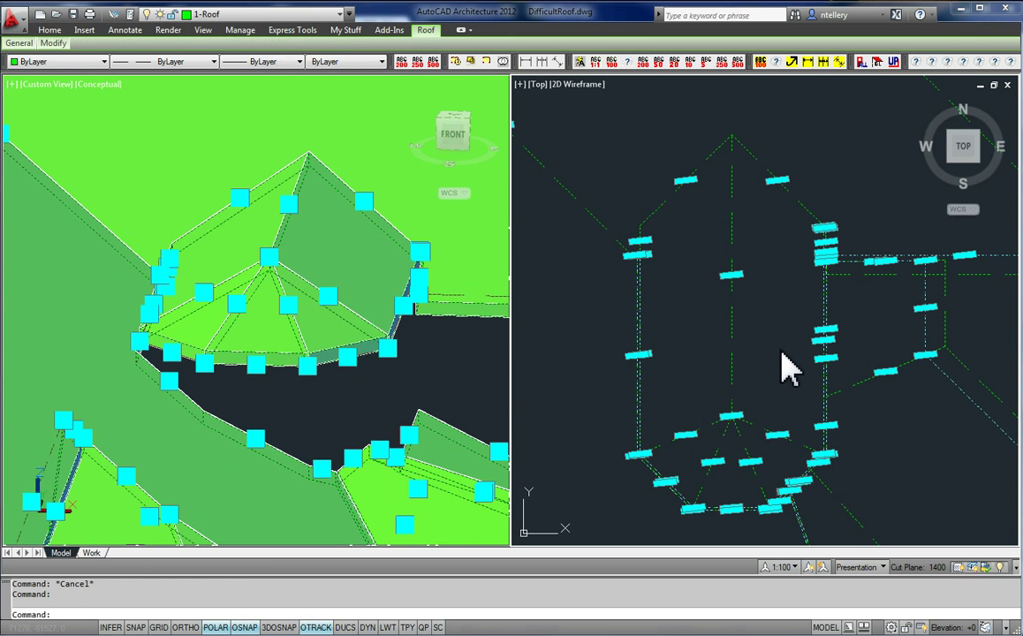
{"action": "key", "text": "Escape"}
Try to change the overhang of the bay roof's west side edge in its edge and face settings
{"action": "left_click", "coordinate": [722, 394]}
{"action": "left_click", "coordinate": [722, 394]}
{"action": "left_click", "coordinate": [723, 418]}
{"action": "left_click", "coordinate": [723, 419]}
{"action": "right_click", "coordinate": [723, 419]}
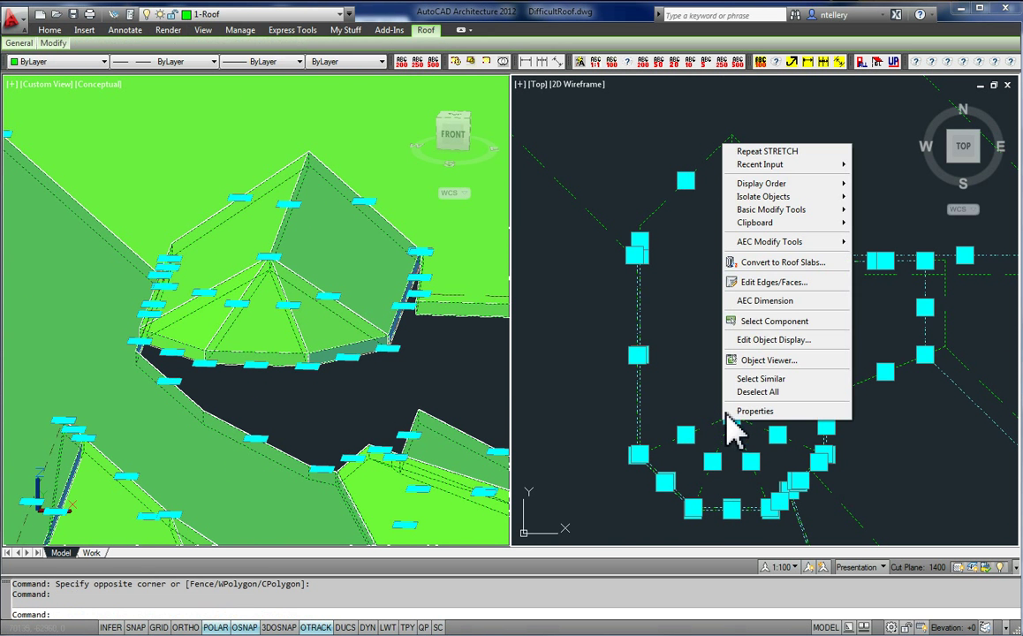
{"action": "left_click", "coordinate": [768, 281]}
{"action": "left_click", "coordinate": [596, 445]}
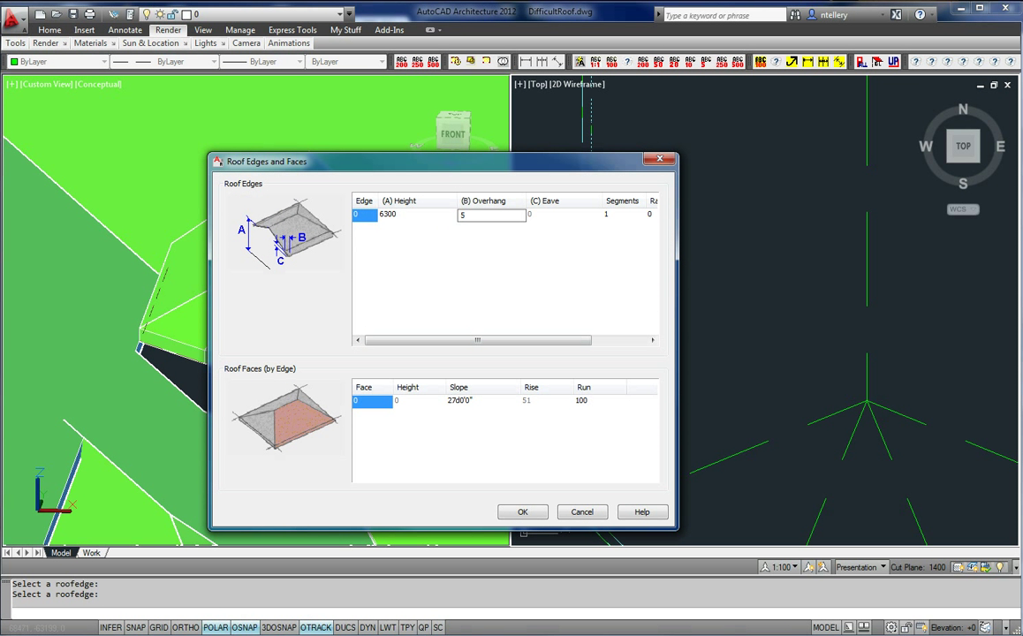
{"action": "left_click", "coordinate": [520, 512]}
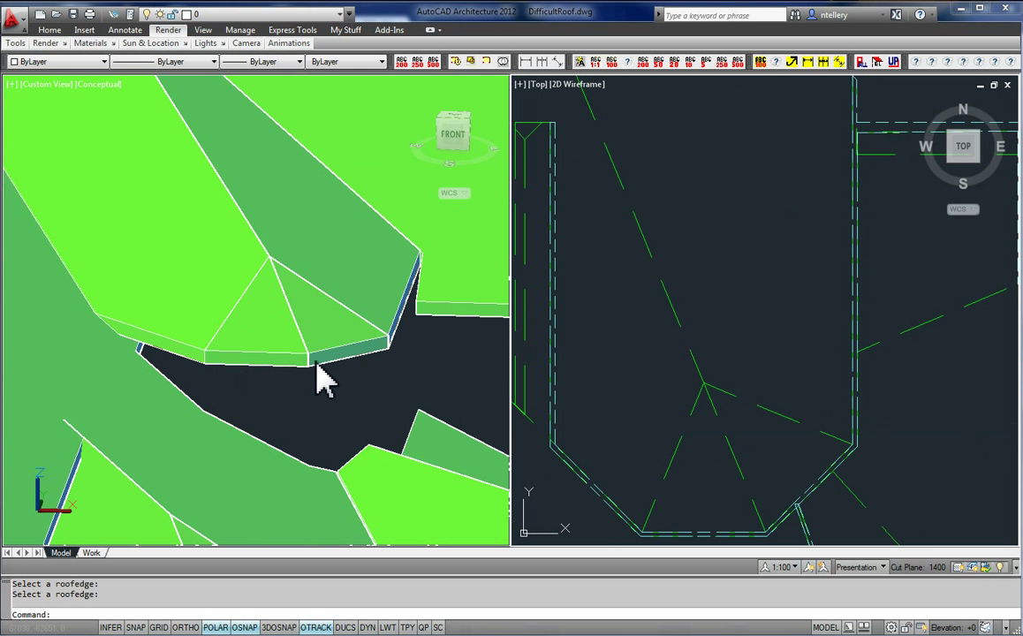
{"action": "scroll", "coordinate": [377, 357], "scroll_direction": "down", "scroll_amount": 3}
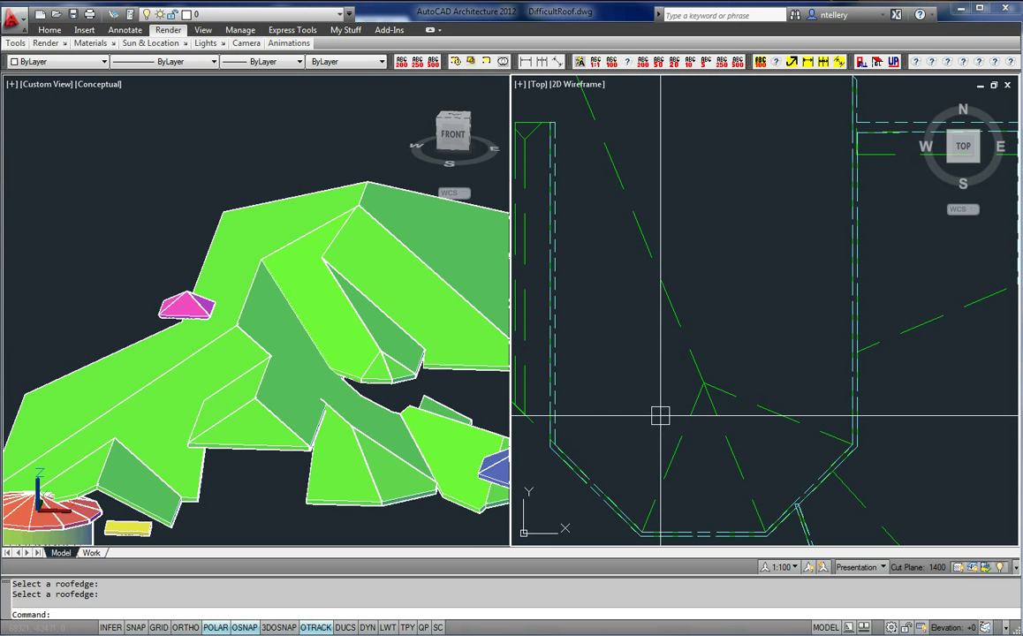
Undo the edge and face edit made to the bay roof
{"action": "key", "text": "ctrl+z"}
{"action": "key", "text": "ctrl+z"}
{"action": "key", "text": "ctrl+z"}
{"action": "key", "text": "ctrl+z"}
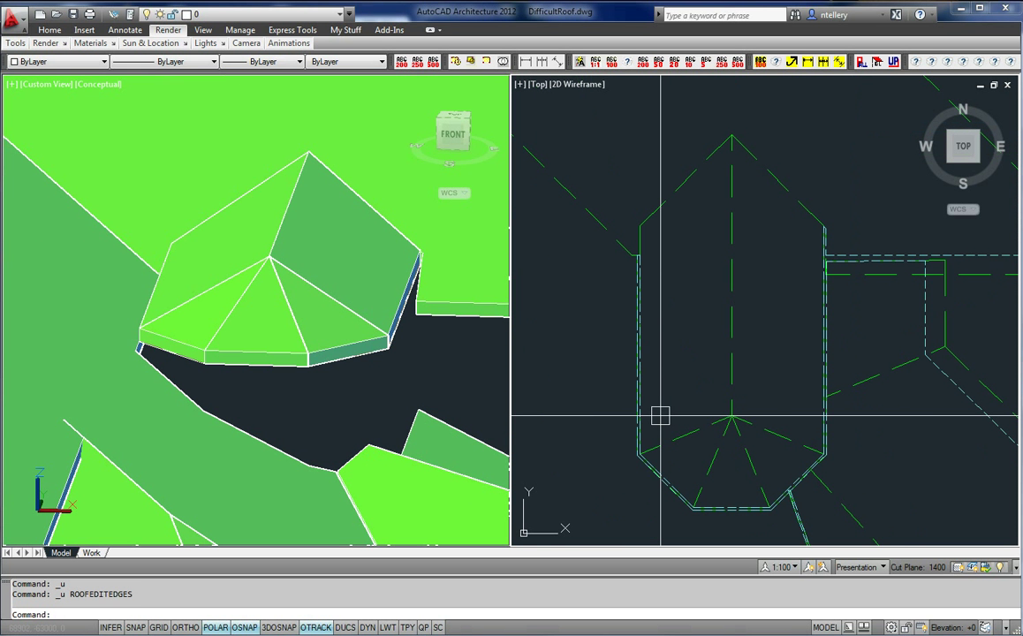
Copy the complete green roof with the integrated bay to a spot east of the house version with the separate bay roof
{"action": "left_click", "coordinate": [304, 292]}
{"action": "scroll", "coordinate": [302, 291], "scroll_direction": "down", "scroll_amount": 4}
{"action": "left_click", "coordinate": [674, 316]}
{"action": "scroll", "coordinate": [678, 316], "scroll_direction": "down", "scroll_amount": 6}
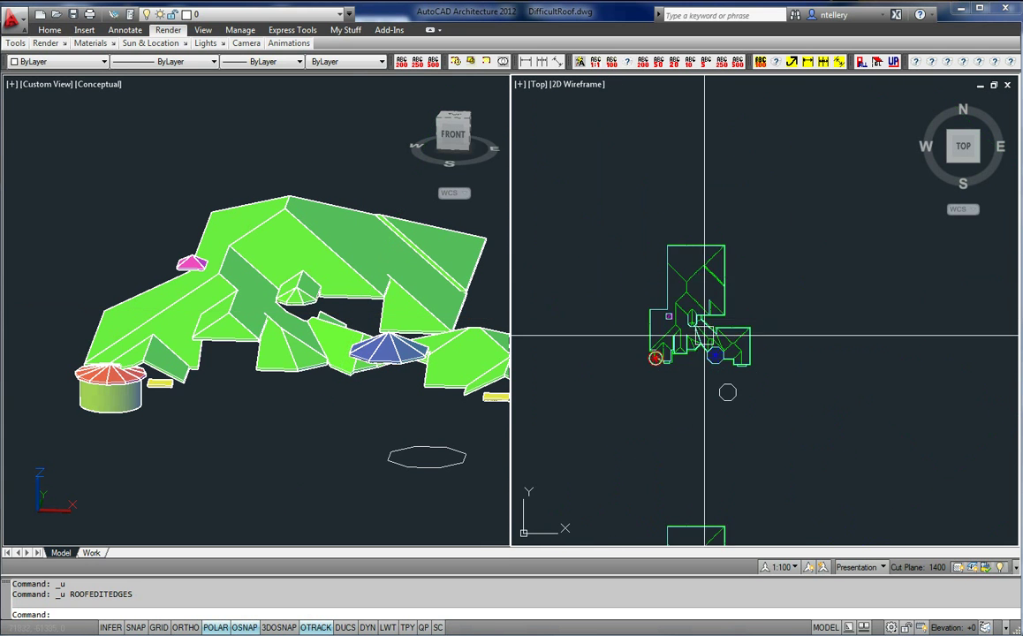
{"action": "middle_click_drag", "start_coordinate": [719, 354], "coordinate": [718, 310]}
{"action": "key", "text": "Escape"}
{"action": "scroll", "coordinate": [712, 281], "scroll_direction": "up", "scroll_amount": 5}
{"action": "type", "text": "co"}
{"action": "key", "text": "Return"}
{"action": "left_click", "coordinate": [691, 233]}
{"action": "key", "text": "Return"}
{"action": "left_click", "coordinate": [711, 237]}
{"action": "scroll", "coordinate": [707, 216], "scroll_direction": "down", "scroll_amount": 5}
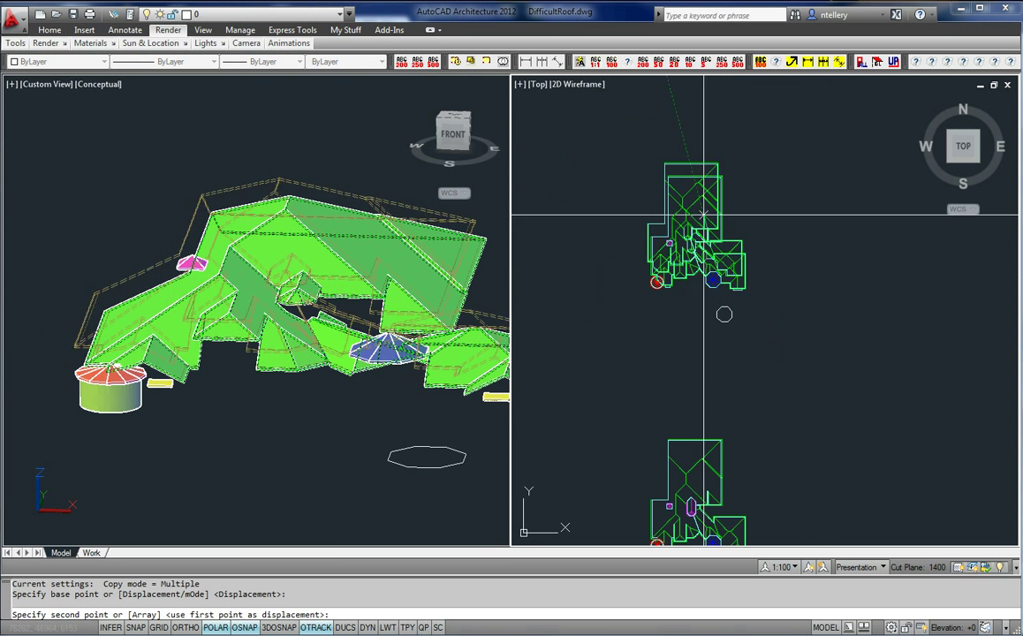
{"action": "left_click", "coordinate": [823, 505]}
{"action": "key", "text": "Return"}
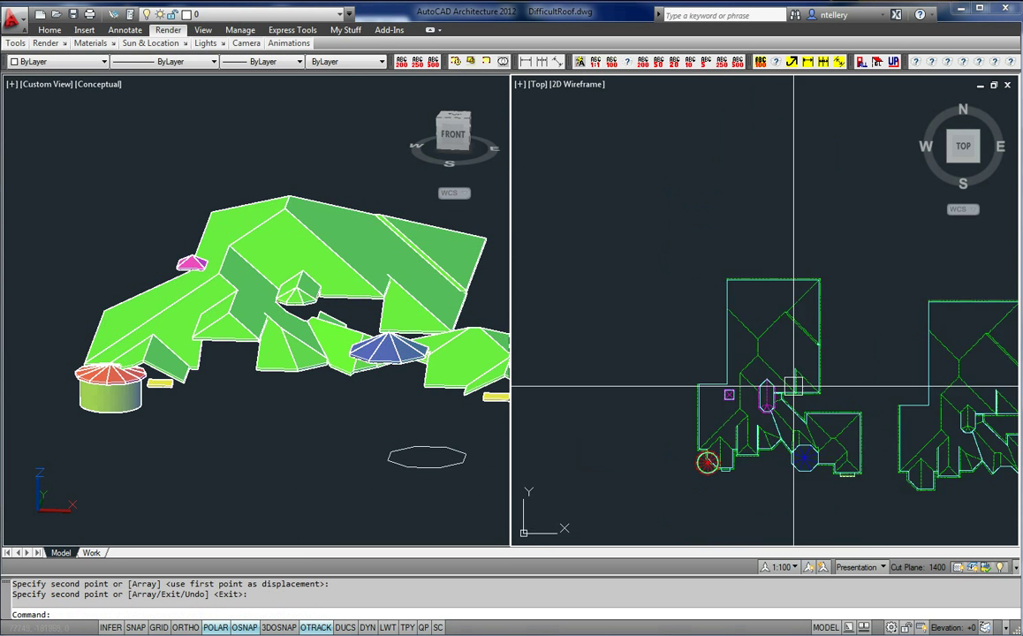
Compare the separate magenta bay roof with the bay merged into the main roof, in plan and in 3D
{"action": "scroll", "coordinate": [793, 386], "scroll_direction": "up", "scroll_amount": 3}
{"action": "scroll", "coordinate": [682, 367], "scroll_direction": "up", "scroll_amount": 5}
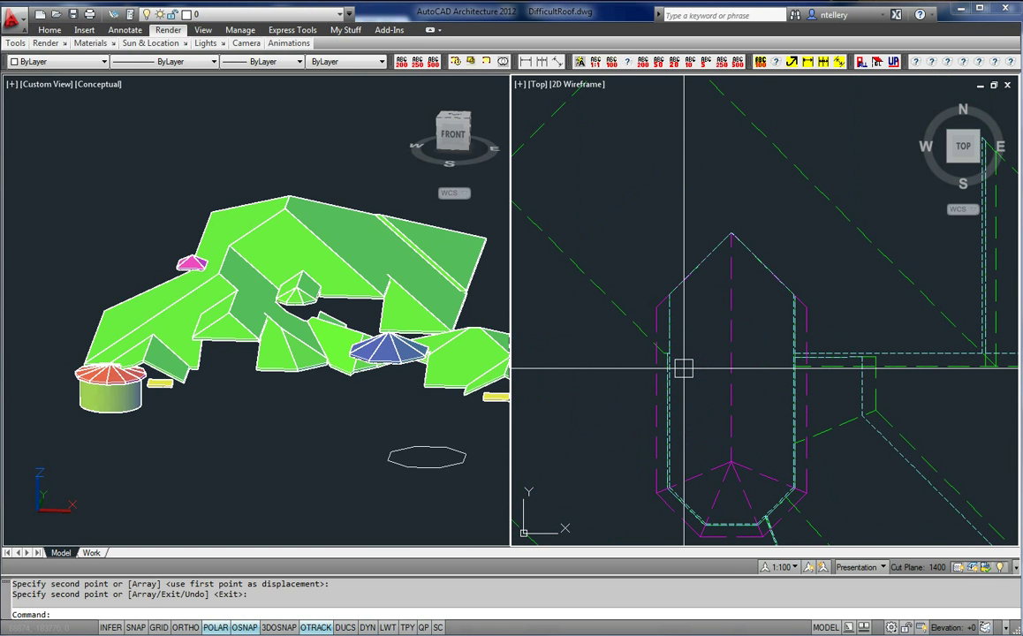
{"action": "left_click", "coordinate": [426, 420]}
{"action": "scroll", "coordinate": [364, 345], "scroll_direction": "down", "scroll_amount": 5}
{"action": "scroll", "coordinate": [251, 311], "scroll_direction": "up", "scroll_amount": 10}
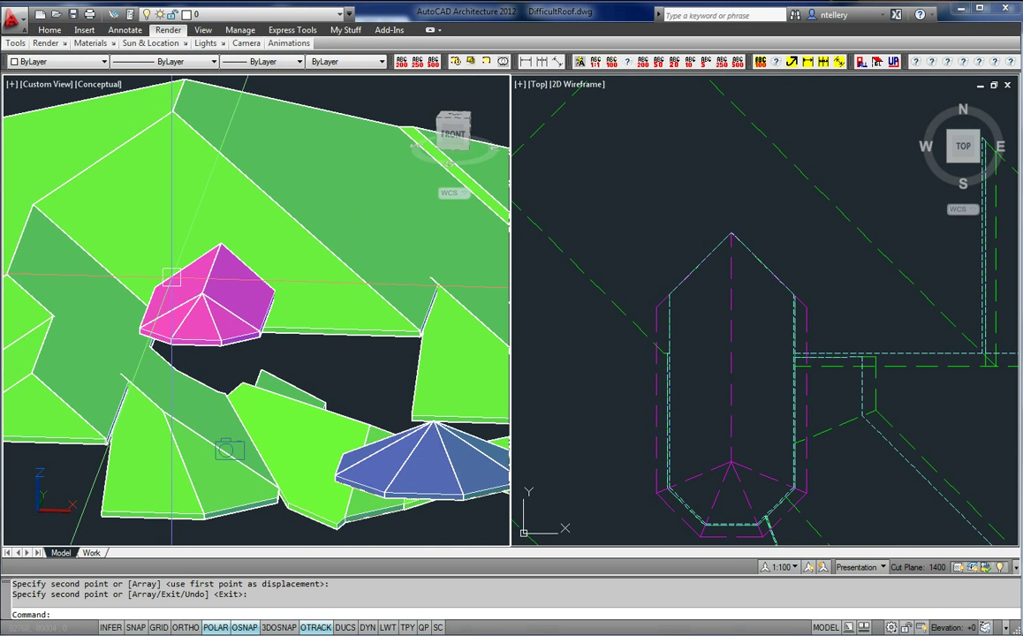
{"action": "left_click", "coordinate": [555, 333]}
{"action": "scroll", "coordinate": [556, 333], "scroll_direction": "down", "scroll_amount": 9}
{"action": "middle_click_drag", "start_coordinate": [844, 385], "coordinate": [778, 409]}
{"action": "scroll", "coordinate": [802, 405], "scroll_direction": "up", "scroll_amount": 8}
{"action": "middle_click_drag", "start_coordinate": [946, 328], "coordinate": [880, 332]}
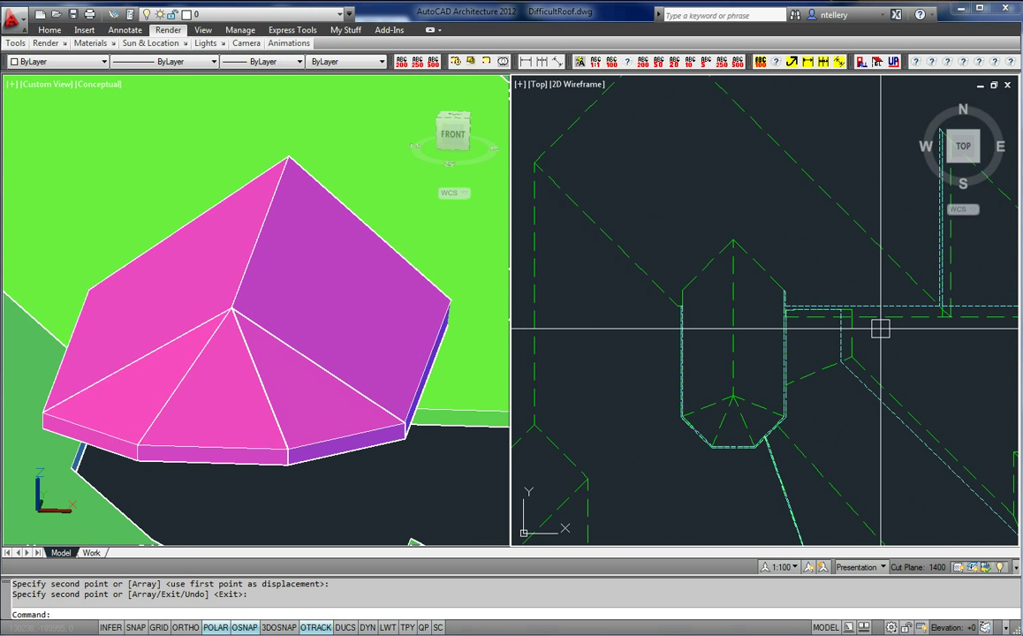
{"action": "scroll", "coordinate": [712, 318], "scroll_direction": "down", "scroll_amount": 4}
{"action": "scroll", "coordinate": [713, 318], "scroll_direction": "up", "scroll_amount": 4}
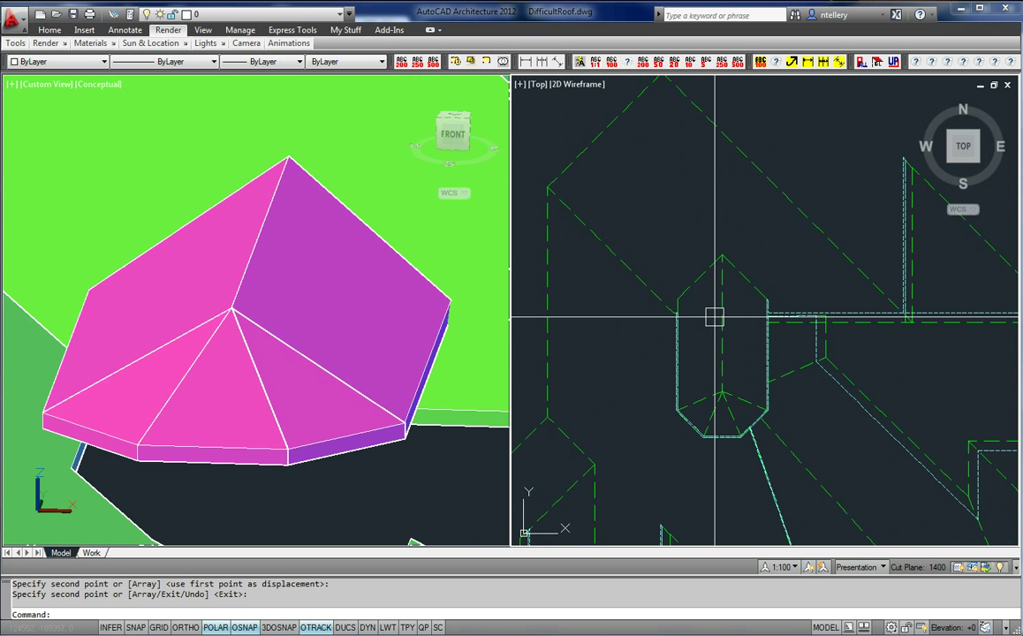
Add a new roof by tracing the corners of the bay outline, starting from its northwest corner
{"action": "middle_click_drag", "start_coordinate": [712, 316], "coordinate": [735, 292]}
{"action": "type", "text": "arf"}
{"action": "key", "text": "Return"}
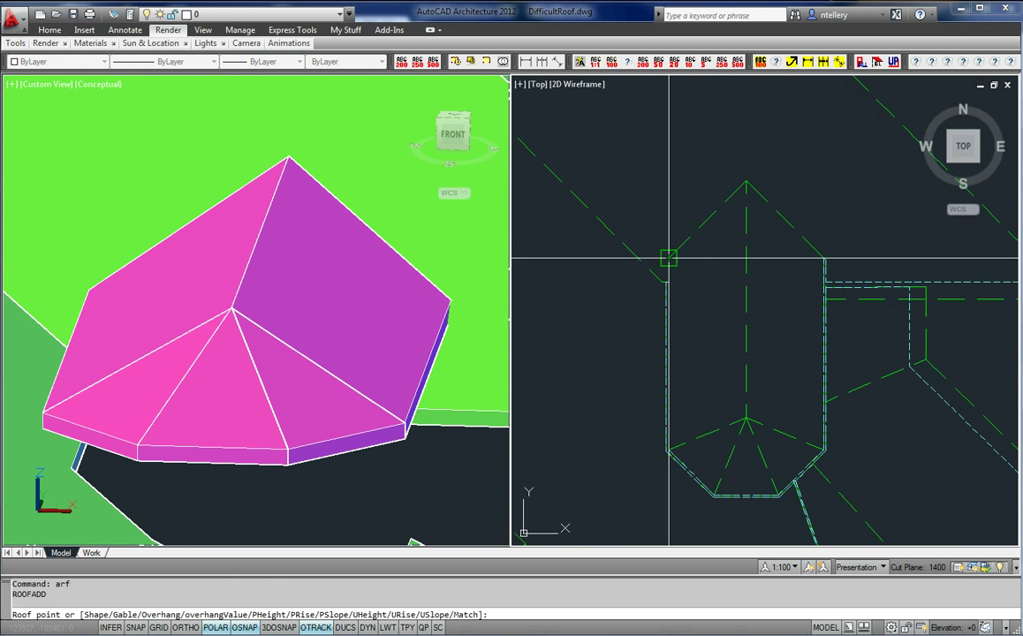
{"action": "left_click", "coordinate": [746, 181]}
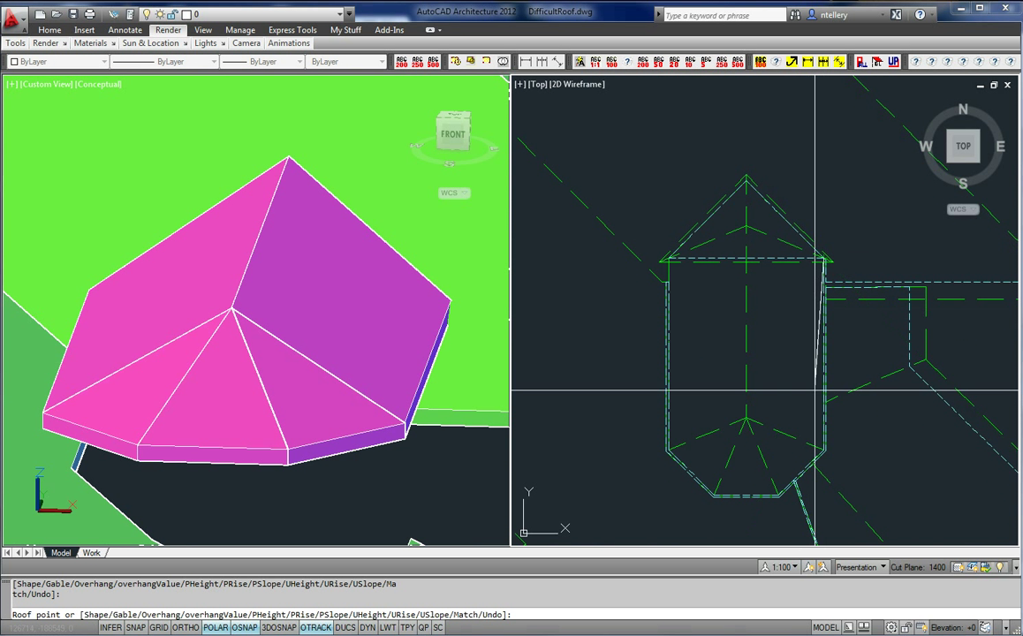
{"action": "scroll", "coordinate": [818, 440], "scroll_direction": "up", "scroll_amount": 6}
{"action": "left_click", "coordinate": [840, 488]}
{"action": "scroll", "coordinate": [857, 323], "scroll_direction": "down", "scroll_amount": 5}
{"action": "scroll", "coordinate": [791, 428], "scroll_direction": "up", "scroll_amount": 2}
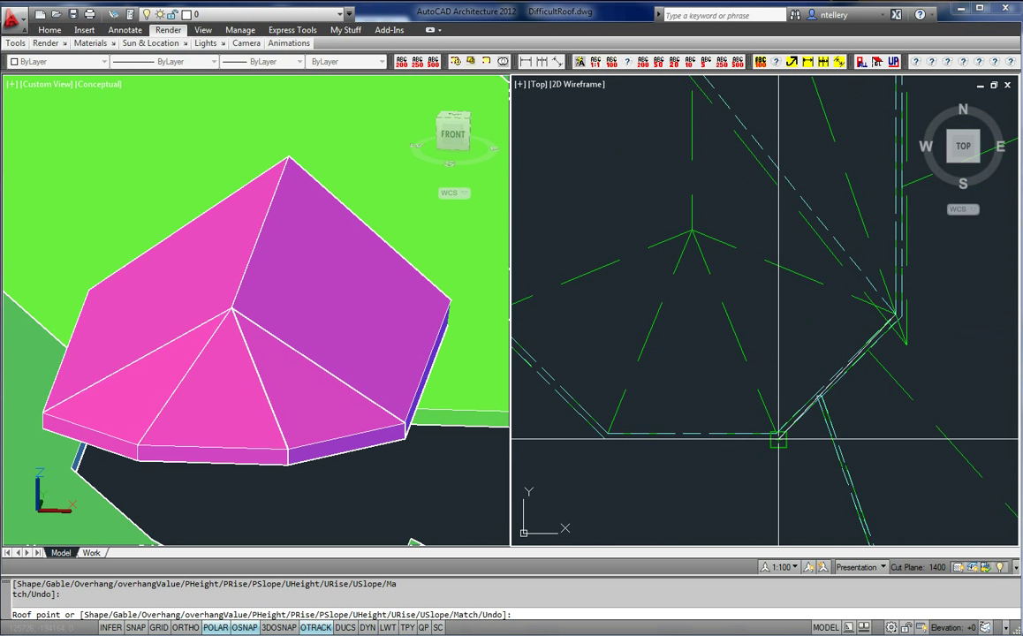
{"action": "scroll", "coordinate": [772, 435], "scroll_direction": "up", "scroll_amount": 4}
{"action": "left_click", "coordinate": [772, 443]}
{"action": "scroll", "coordinate": [773, 442], "scroll_direction": "down", "scroll_amount": 6}
{"action": "scroll", "coordinate": [738, 427], "scroll_direction": "up", "scroll_amount": 3}
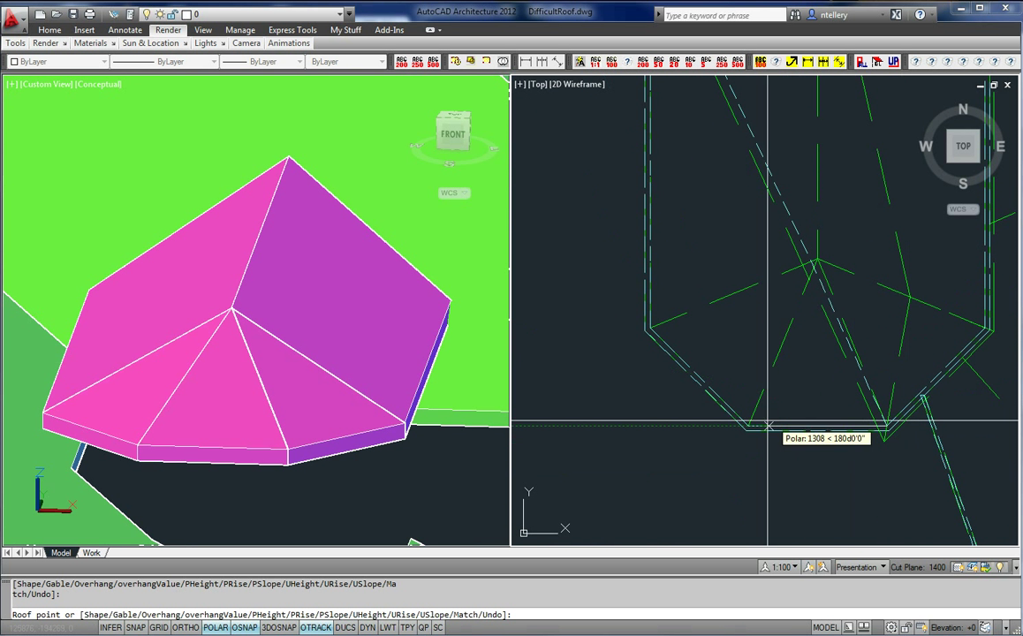
{"action": "middle_click_drag", "start_coordinate": [829, 221], "coordinate": [836, 483]}
{"action": "left_click", "coordinate": [657, 168]}
{"action": "key", "text": "Return"}
{"action": "scroll", "coordinate": [791, 286], "scroll_direction": "down", "scroll_amount": 6}
{"action": "middle_click_drag", "start_coordinate": [832, 286], "coordinate": [859, 287]}
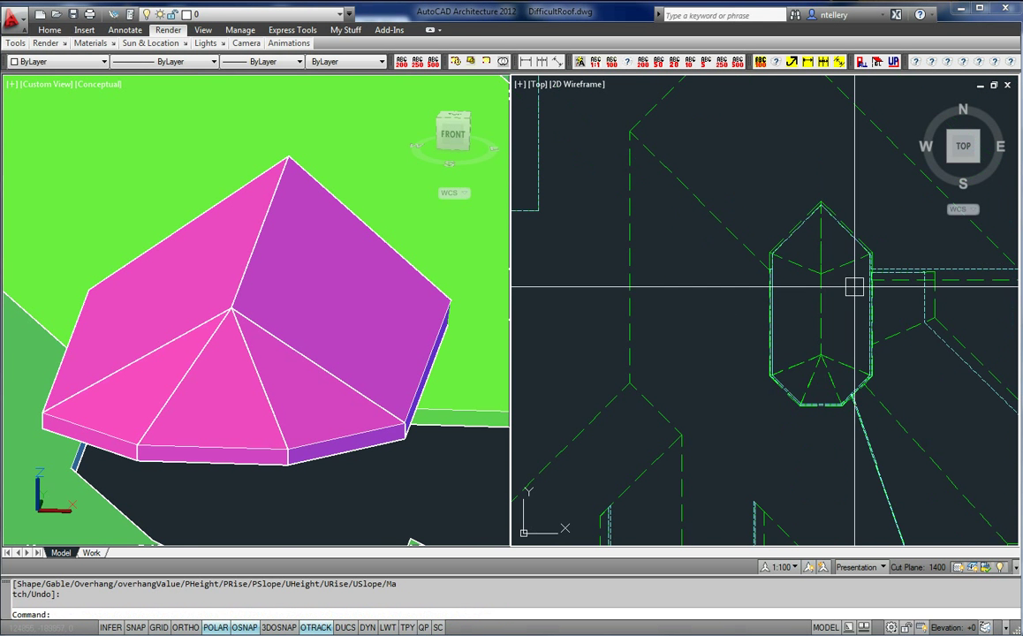
Stretch the new bay roof's northern ridge end to the pointed north apex of its outline
{"action": "scroll", "coordinate": [859, 285], "scroll_direction": "up", "scroll_amount": 2}
{"action": "key", "text": "Escape"}
{"action": "left_click", "coordinate": [761, 292]}
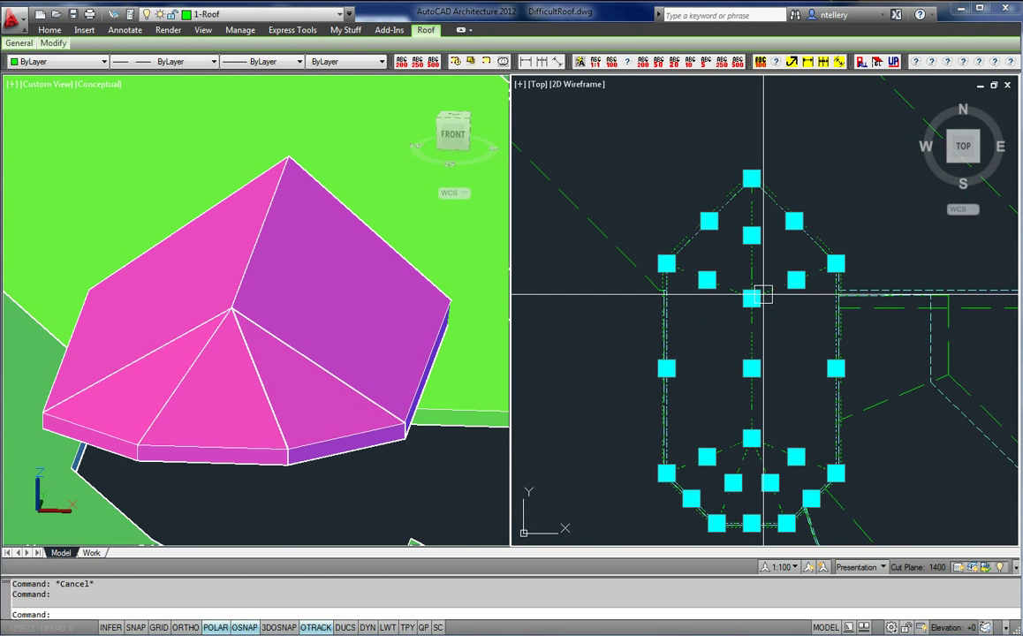
{"action": "left_click", "coordinate": [752, 299]}
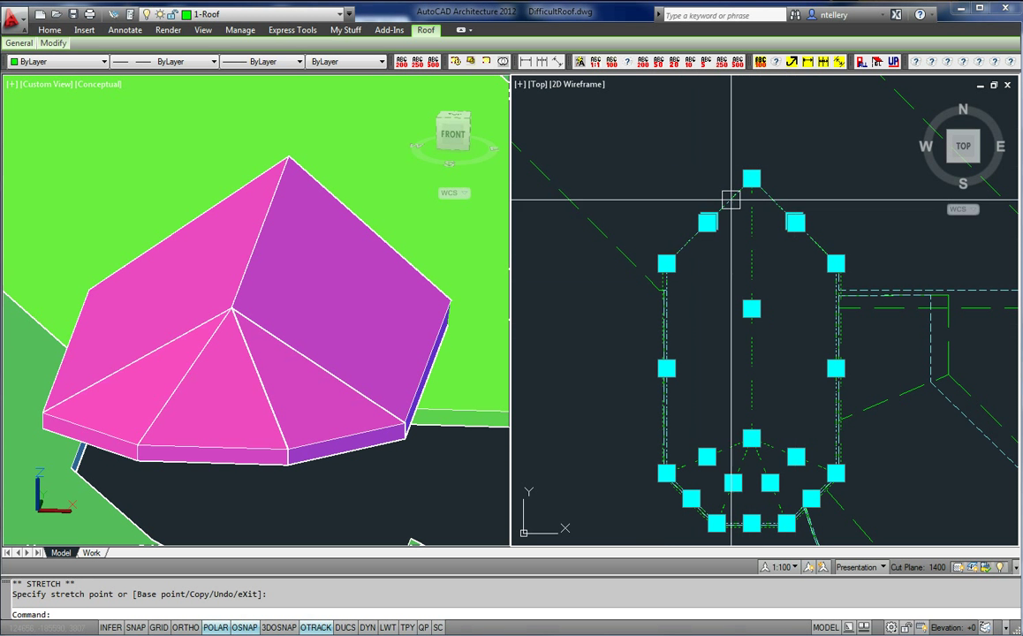
{"action": "middle_click_drag", "start_coordinate": [758, 451], "coordinate": [773, 374]}
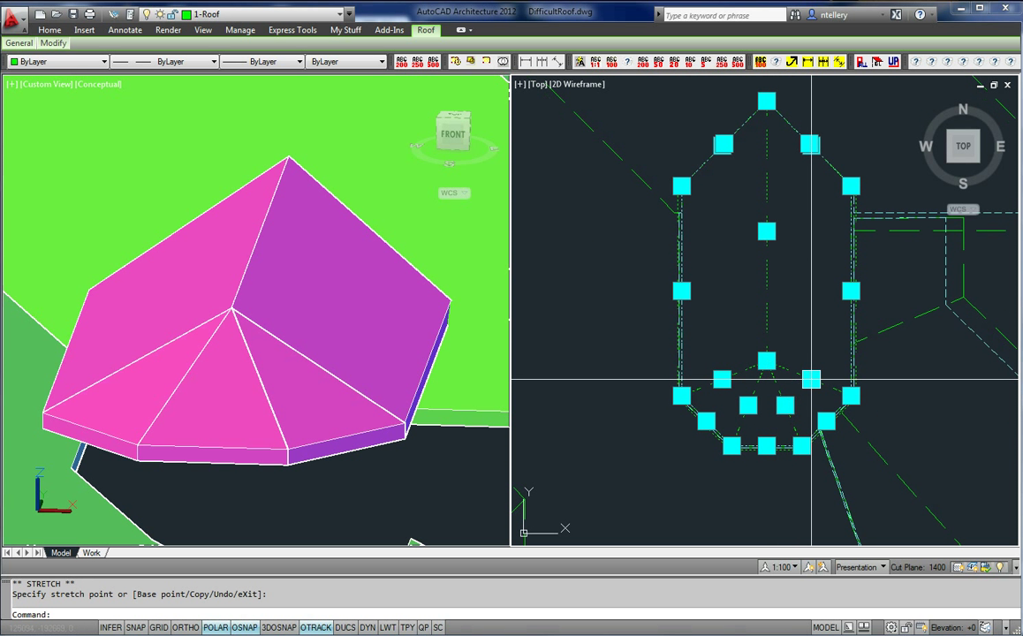
Move the new bay roof clear of the main roof to the open area on its east side
{"action": "key", "text": "Escape"}
{"action": "type", "text": "m"}
{"action": "key", "text": "Return"}
{"action": "left_click", "coordinate": [766, 295]}
{"action": "key", "text": "Return"}
{"action": "left_click", "coordinate": [767, 360]}
{"action": "scroll", "coordinate": [604, 320], "scroll_direction": "down", "scroll_amount": 5}
{"action": "left_click", "coordinate": [874, 288]}
Set the overhang of the separate bay roof's edges 0 to 4 to 400 in its edge and face settings
{"action": "left_click", "coordinate": [876, 292]}
{"action": "right_click", "coordinate": [882, 303]}
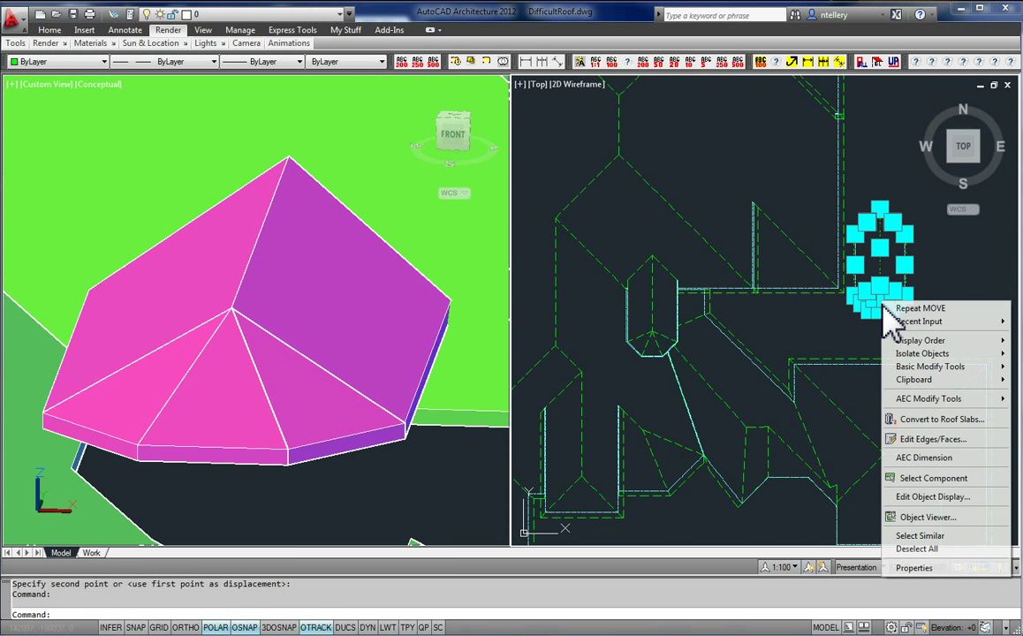
{"action": "left_click", "coordinate": [932, 439]}
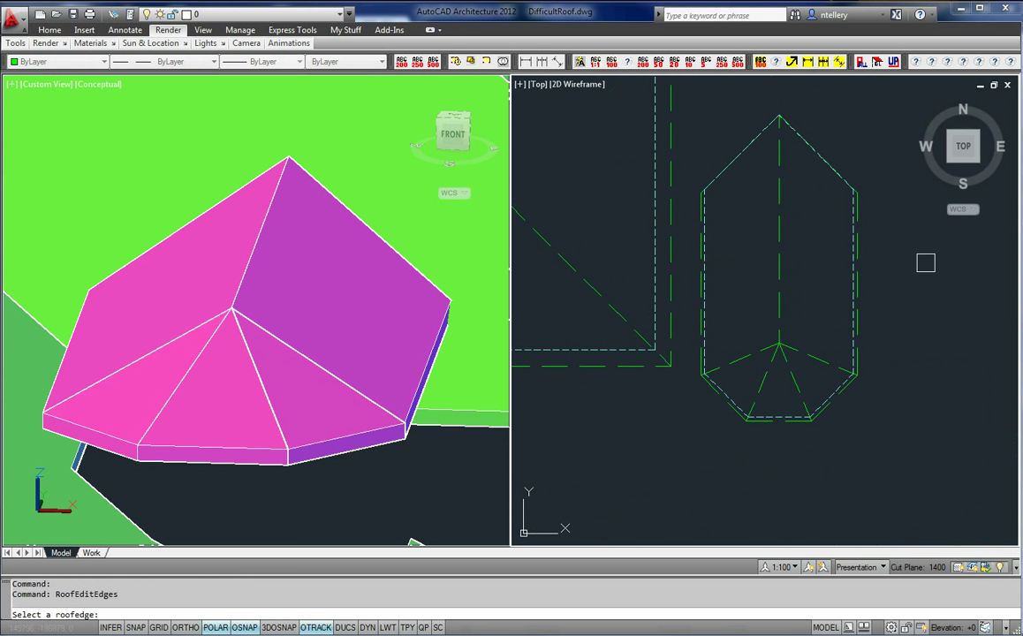
{"action": "left_click", "coordinate": [849, 324]}
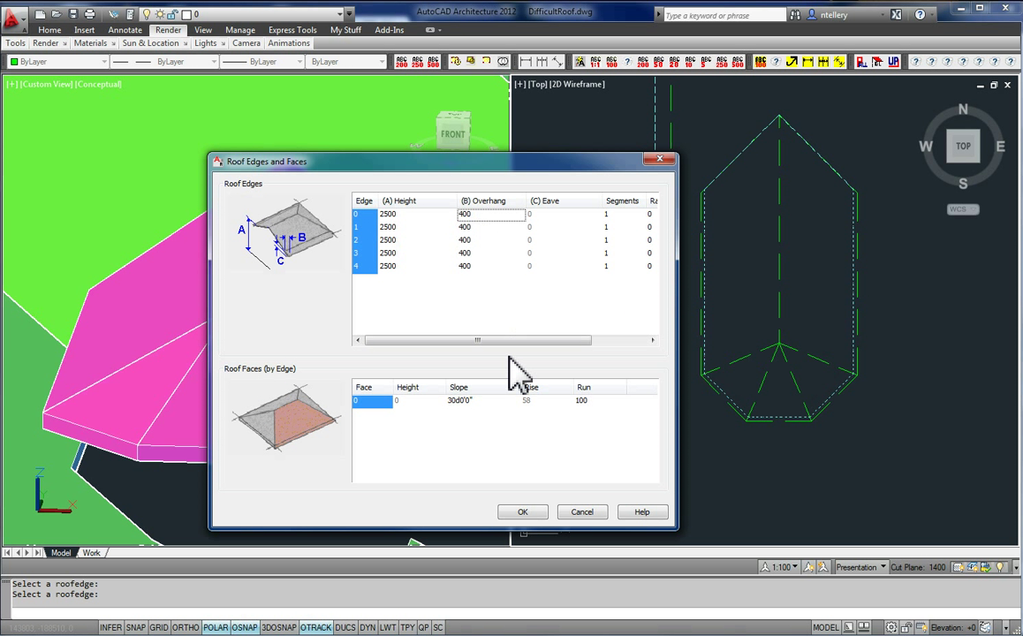
{"action": "left_click", "coordinate": [534, 510]}
Set the separate bay roof's edge cut to Plumb, move the properties palette aside and clear the selection
{"action": "left_click", "coordinate": [131, 329]}
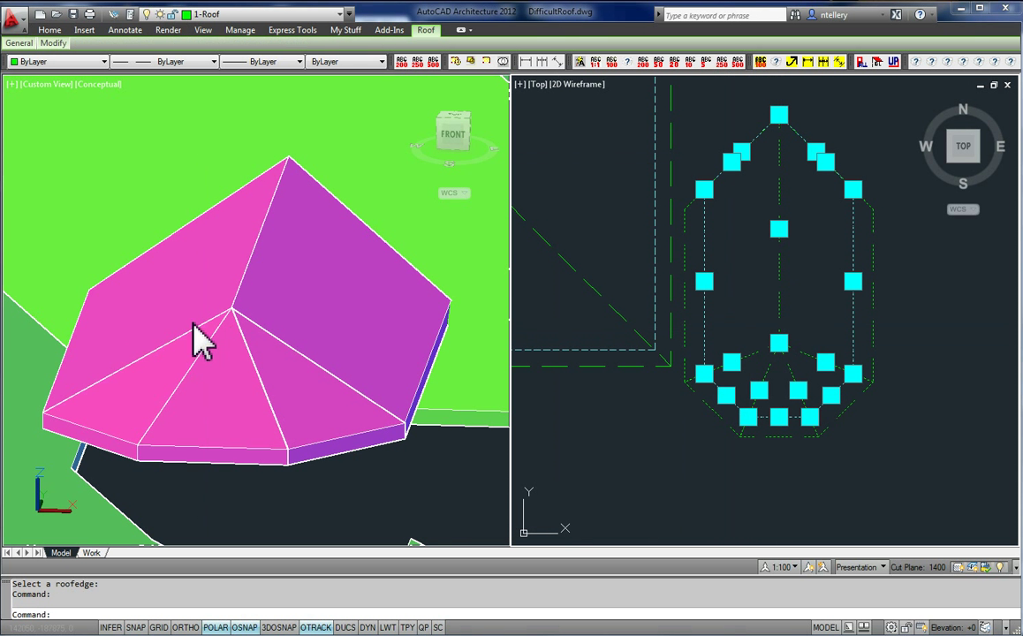
{"action": "key", "text": "ctrl+1"}
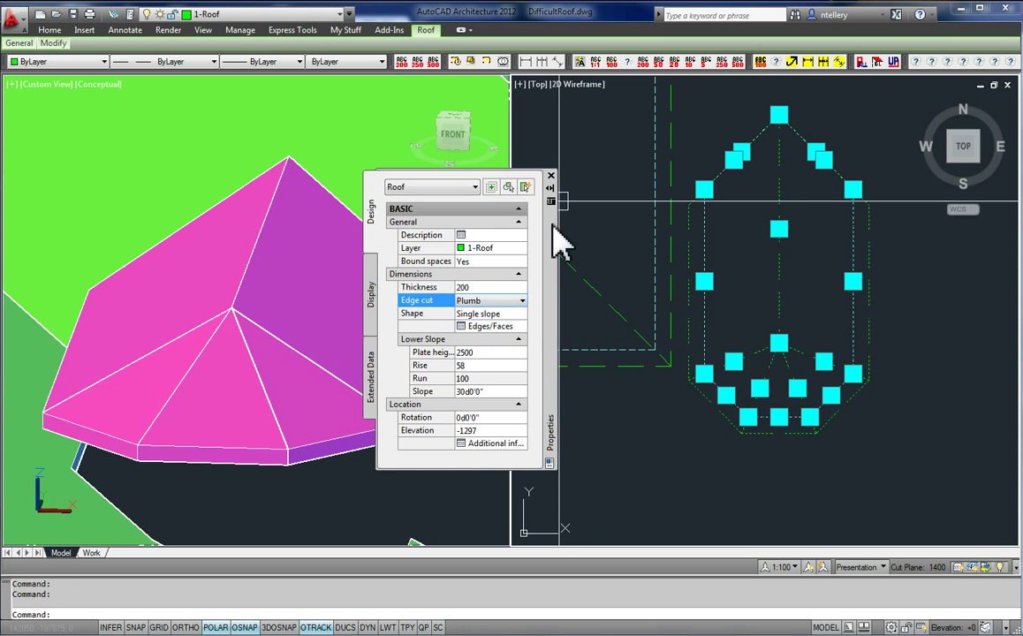
{"action": "left_click_drag", "start_coordinate": [553, 216], "coordinate": [23, 212]}
{"action": "left_click", "coordinate": [830, 353]}
{"action": "scroll", "coordinate": [830, 353], "scroll_direction": "down", "scroll_amount": 5}
{"action": "key", "text": "Escape"}
{"action": "key", "text": "Escape"}
{"action": "scroll", "coordinate": [814, 327], "scroll_direction": "up", "scroll_amount": 2}
{"action": "left_click", "coordinate": [811, 329]}
{"action": "scroll", "coordinate": [761, 365], "scroll_direction": "up", "scroll_amount": 5}
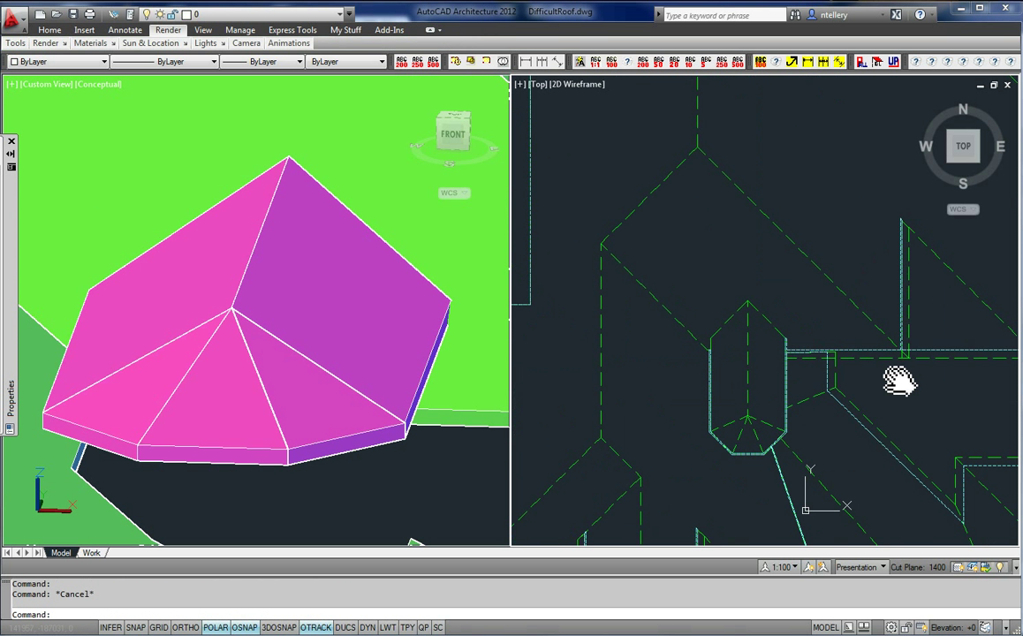
{"action": "middle_click_drag", "start_coordinate": [784, 466], "coordinate": [788, 421]}
{"action": "key", "text": "Escape"}
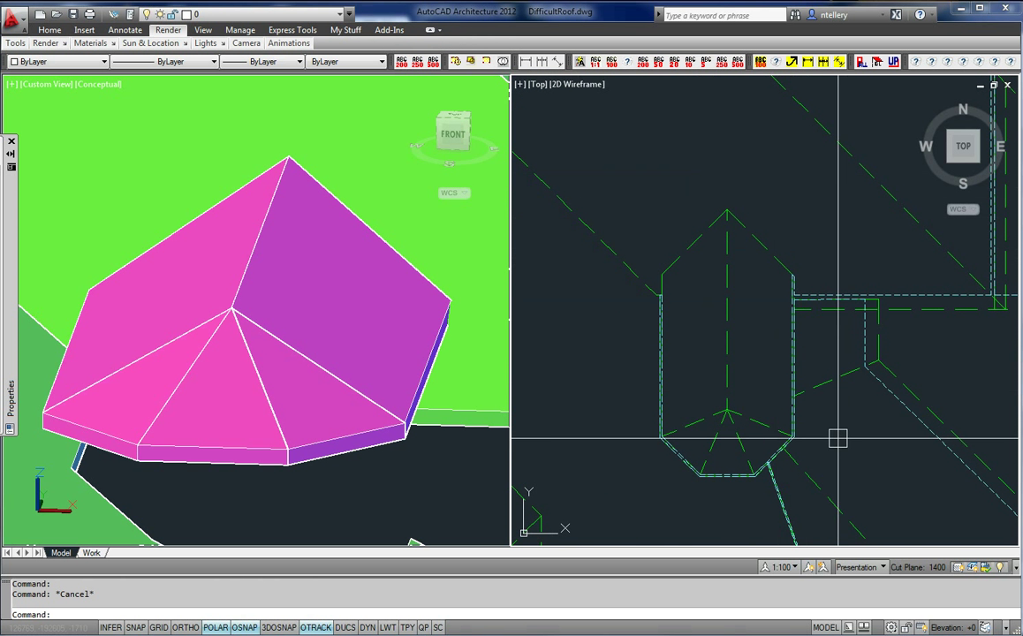
{"action": "scroll", "coordinate": [827, 434], "scroll_direction": "up", "scroll_amount": 3}
{"action": "scroll", "coordinate": [674, 440], "scroll_direction": "up", "scroll_amount": 6}
{"action": "type", "text": "s"}
{"action": "key", "text": "Return"}
{"action": "scroll", "coordinate": [615, 402], "scroll_direction": "up", "scroll_amount": 4}
{"action": "left_click", "coordinate": [674, 418]}
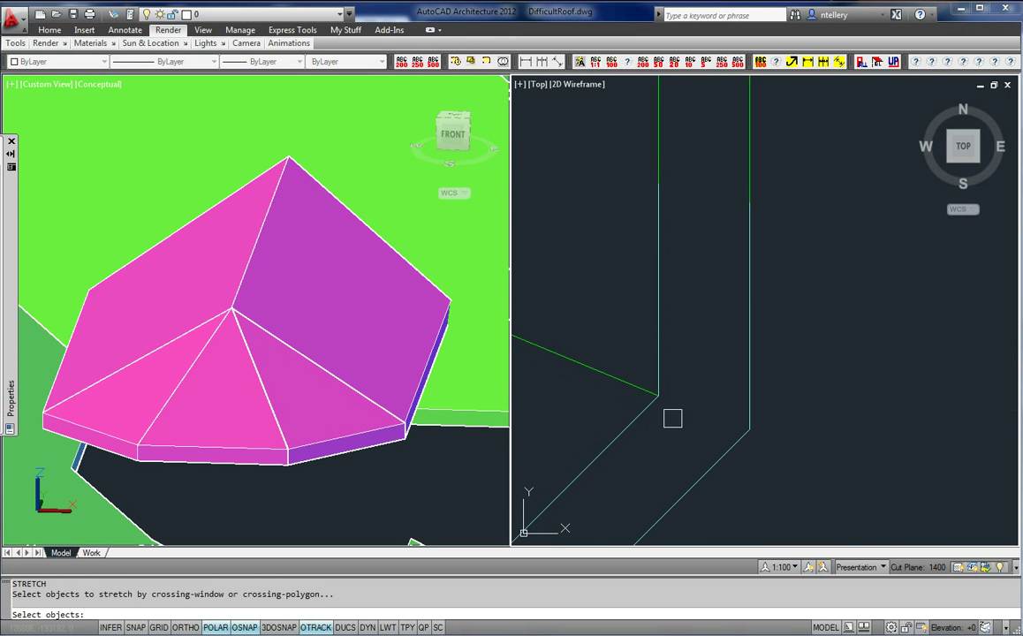
{"action": "left_click", "coordinate": [641, 378]}
{"action": "key", "text": "Return"}
{"action": "left_click", "coordinate": [660, 396]}
{"action": "key", "text": "Escape"}
{"action": "scroll", "coordinate": [813, 468], "scroll_direction": "down", "scroll_amount": 4}
{"action": "key", "text": "Escape"}
Examine how the merged bay joins the surrounding main roof in the 3D view
{"action": "left_click", "coordinate": [420, 367]}
{"action": "scroll", "coordinate": [410, 385], "scroll_direction": "down", "scroll_amount": 9}
{"action": "scroll", "coordinate": [450, 359], "scroll_direction": "up", "scroll_amount": 6}
{"action": "middle_click_drag", "start_coordinate": [444, 327], "coordinate": [392, 326]}
{"action": "scroll", "coordinate": [384, 296], "scroll_direction": "up", "scroll_amount": 5}
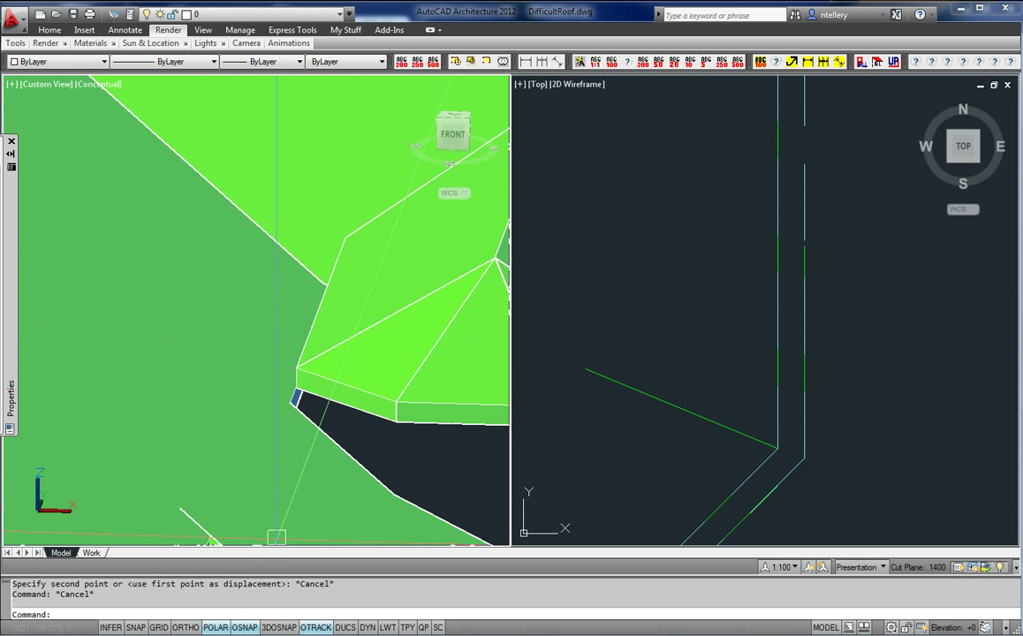
{"action": "middle_click_drag", "start_coordinate": [408, 381], "coordinate": [223, 445]}
{"action": "scroll", "coordinate": [249, 395], "scroll_direction": "down", "scroll_amount": 3}
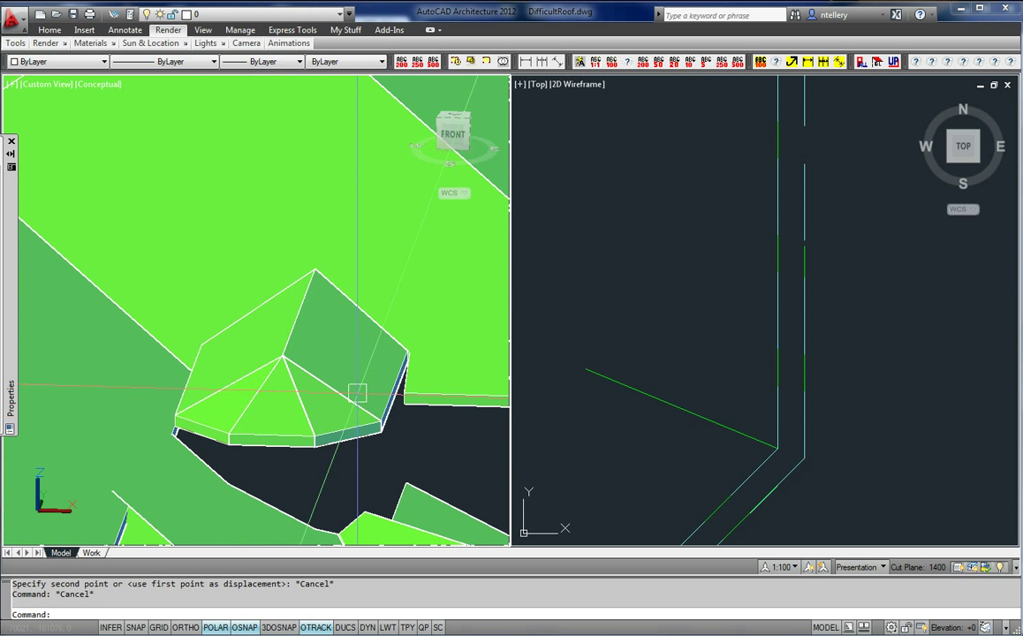
{"action": "middle_click_drag", "start_coordinate": [344, 275], "coordinate": [319, 283]}
Try to stretch the merged bay's southeast corner up to the bay's north apex
{"action": "left_click", "coordinate": [689, 313]}
{"action": "scroll", "coordinate": [719, 309], "scroll_direction": "down", "scroll_amount": 6}
{"action": "scroll", "coordinate": [750, 348], "scroll_direction": "up", "scroll_amount": 7}
{"action": "middle_click_drag", "start_coordinate": [604, 369], "coordinate": [749, 386]}
{"action": "type", "text": "s"}
{"action": "key", "text": "Return"}
{"action": "left_click", "coordinate": [754, 385]}
{"action": "left_click", "coordinate": [736, 404]}
{"action": "key", "text": "Return"}
{"action": "left_click", "coordinate": [744, 396]}
{"action": "scroll", "coordinate": [795, 428], "scroll_direction": "down", "scroll_amount": 6}
{"action": "scroll", "coordinate": [722, 194], "scroll_direction": "up", "scroll_amount": 3}
{"action": "left_click", "coordinate": [721, 194]}
Examine the effect of the corner stretch on the bay and main roof in both views
{"action": "scroll", "coordinate": [718, 432], "scroll_direction": "up", "scroll_amount": 5}
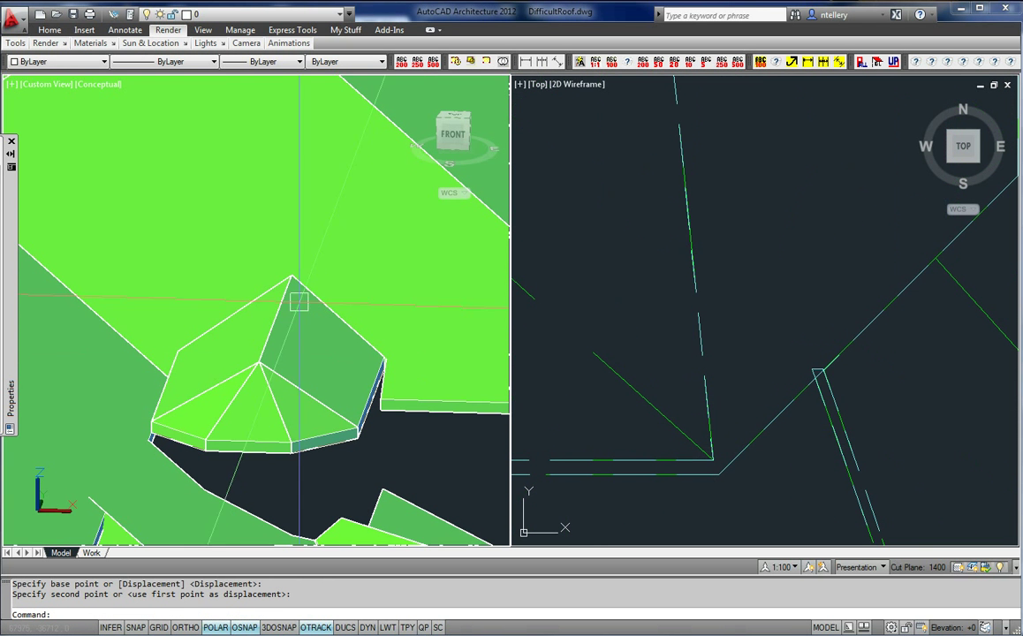
{"action": "left_click", "coordinate": [420, 152]}
{"action": "scroll", "coordinate": [419, 155], "scroll_direction": "down", "scroll_amount": 8}
{"action": "middle_click_drag", "start_coordinate": [315, 294], "coordinate": [48, 292]}
{"action": "scroll", "coordinate": [353, 354], "scroll_direction": "up", "scroll_amount": 3}
{"action": "scroll", "coordinate": [354, 387], "scroll_direction": "up", "scroll_amount": 9}
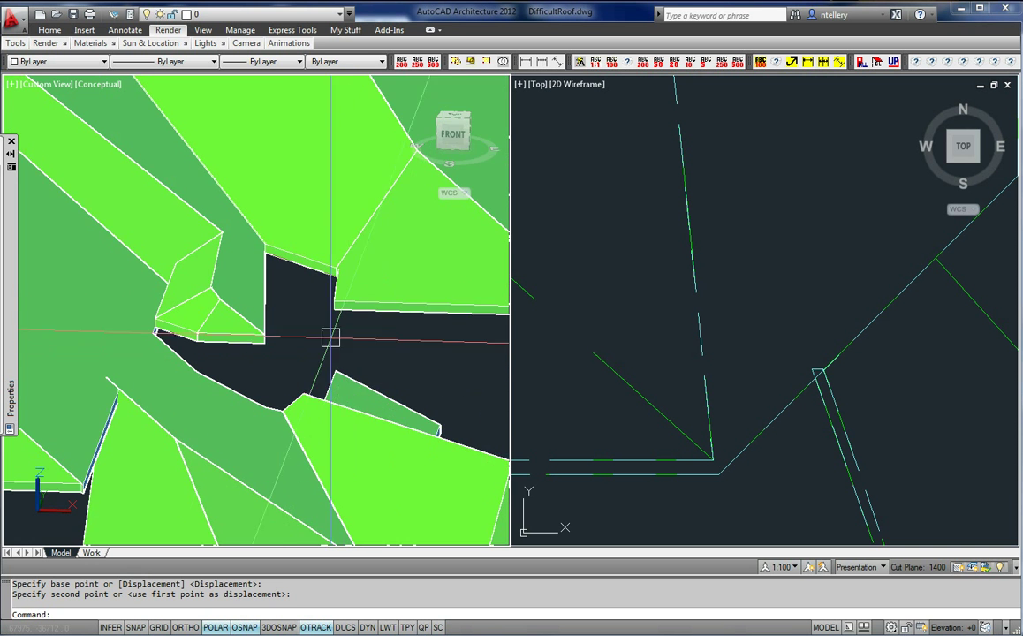
{"action": "left_click", "coordinate": [324, 309]}
{"action": "left_click", "coordinate": [724, 416]}
{"action": "key", "text": "Escape"}
{"action": "key", "text": "Escape"}
{"action": "type", "text": "s"}
{"action": "scroll", "coordinate": [722, 456], "scroll_direction": "up", "scroll_amount": 7}
{"action": "scroll", "coordinate": [791, 477], "scroll_direction": "down", "scroll_amount": 14}
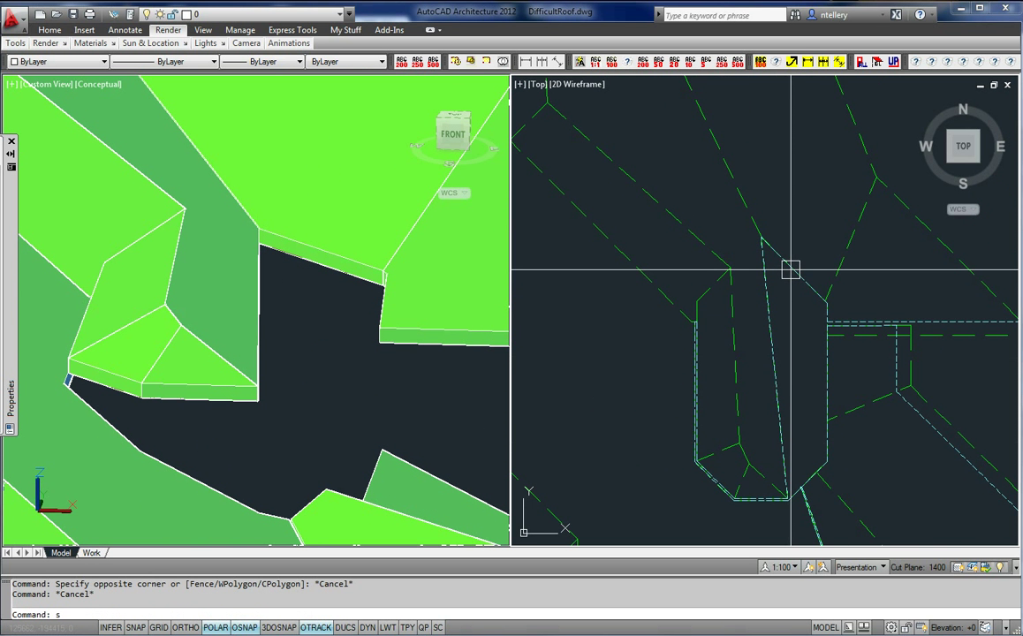
Undo the view changes and the stretch of the merged bay's southeast corner
{"action": "key", "text": "ctrl+z"}
{"action": "key", "text": "ctrl+z"}
{"action": "key", "text": "ctrl+z"}
{"action": "key", "text": "ctrl+z"}
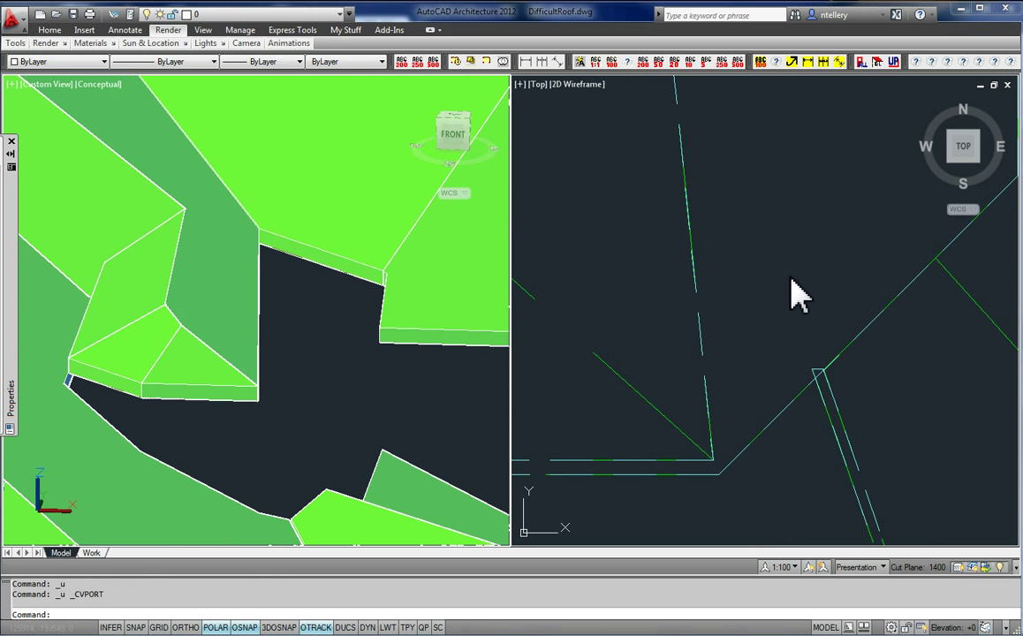
{"action": "key", "text": "ctrl+z"}
{"action": "key", "text": "ctrl+z"}
{"action": "key", "text": "ctrl+z"}
{"action": "key", "text": "ctrl+z"}
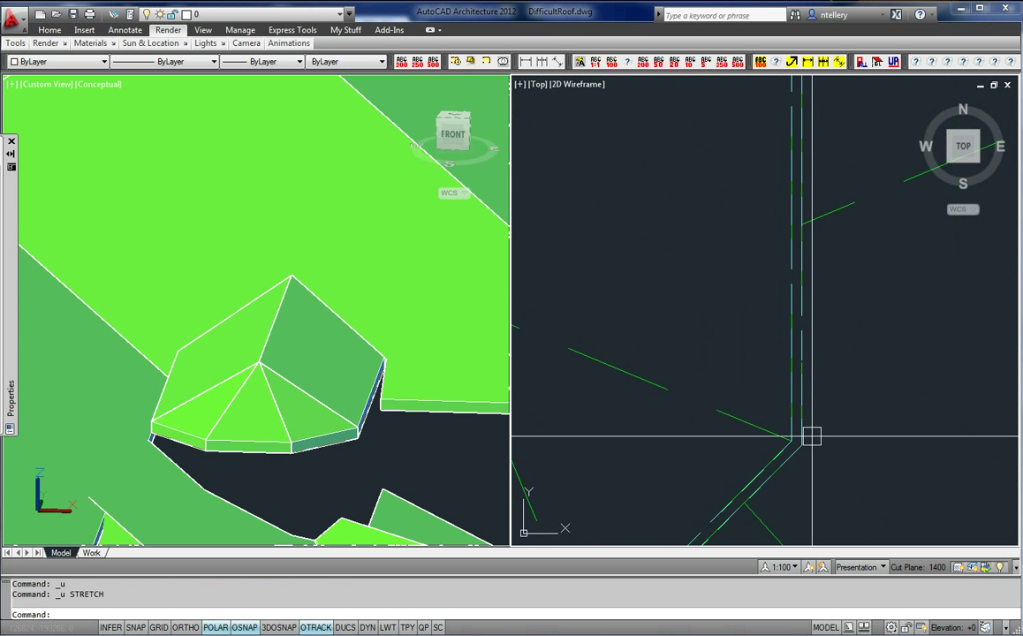
{"action": "scroll", "coordinate": [810, 409], "scroll_direction": "down", "scroll_amount": 4}
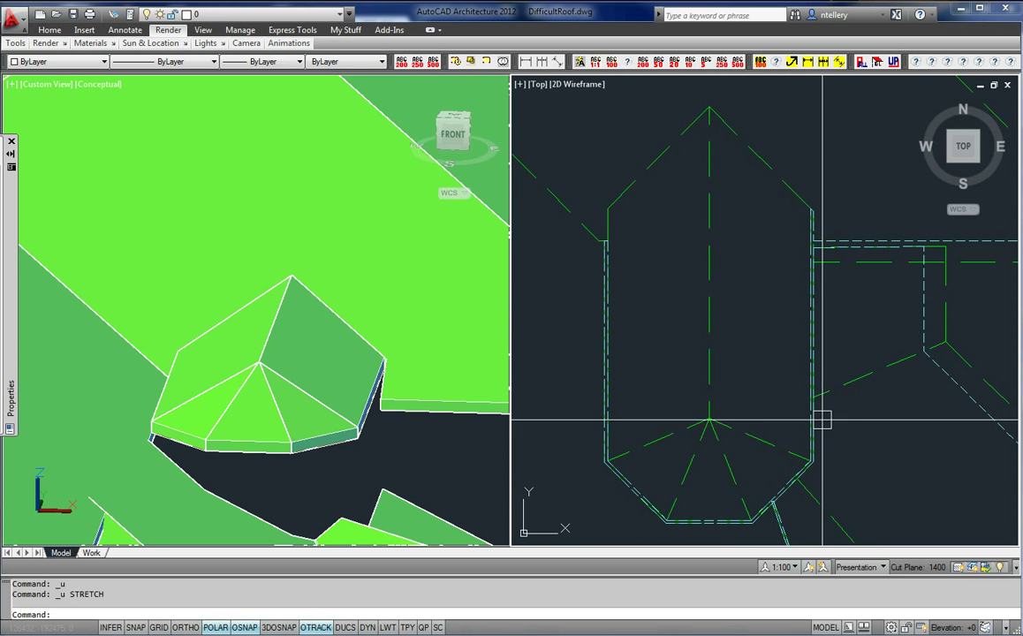
Stretch the southeast corner of the merged bay outline onto the bay's north apex
{"action": "scroll", "coordinate": [817, 472], "scroll_direction": "up", "scroll_amount": 14}
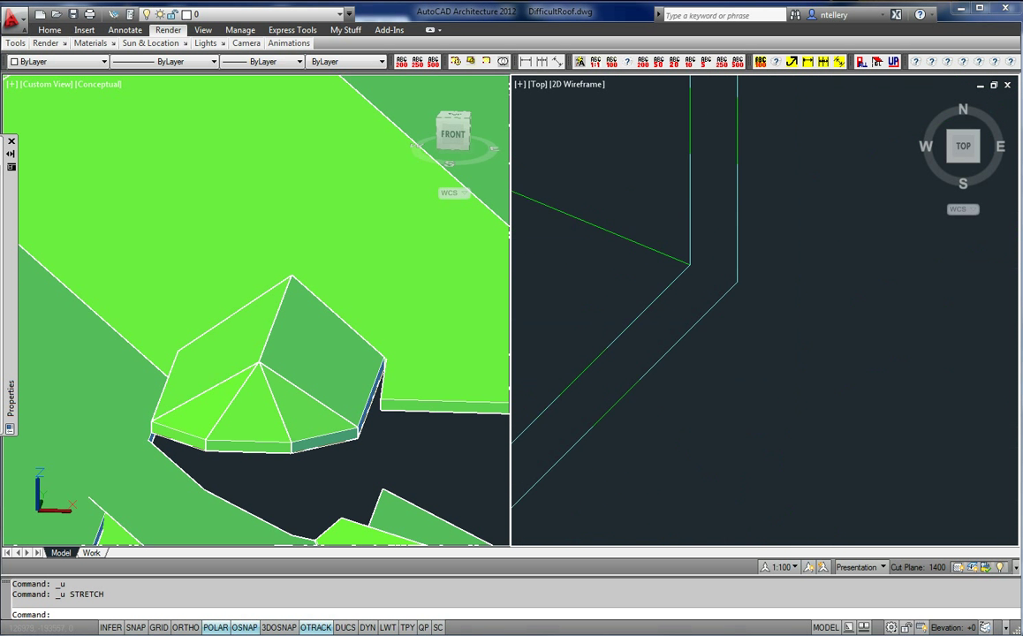
{"action": "type", "text": "s"}
{"action": "key", "text": "Return"}
{"action": "left_click", "coordinate": [816, 396]}
{"action": "left_click", "coordinate": [730, 322]}
{"action": "key", "text": "Return"}
{"action": "scroll", "coordinate": [825, 436], "scroll_direction": "down", "scroll_amount": 3}
{"action": "middle_click_drag", "start_coordinate": [741, 175], "coordinate": [742, 221]}
{"action": "scroll", "coordinate": [742, 221], "scroll_direction": "up", "scroll_amount": 4}
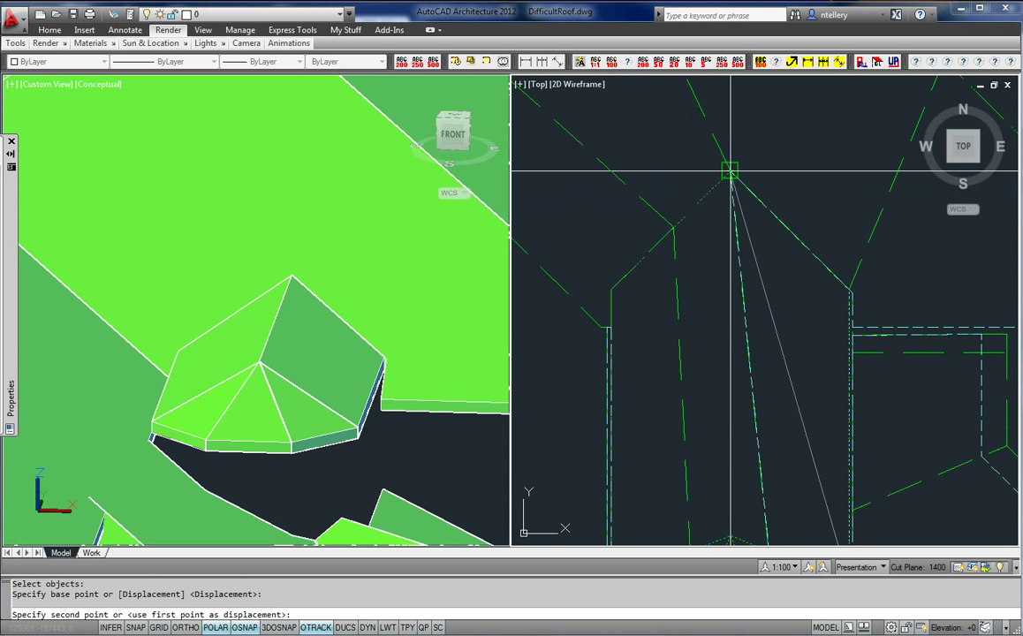
{"action": "left_click", "coordinate": [731, 172]}
Stretch the east end of the merged bay outline's south edge onto the west end of that edge
{"action": "scroll", "coordinate": [776, 177], "scroll_direction": "down", "scroll_amount": 5}
{"action": "scroll", "coordinate": [784, 322], "scroll_direction": "up", "scroll_amount": 8}
{"action": "scroll", "coordinate": [659, 326], "scroll_direction": "up", "scroll_amount": 6}
{"action": "key", "text": "Return"}
{"action": "key", "text": "Escape"}
{"action": "key", "text": "Escape"}
{"action": "key", "text": "Return"}
{"action": "left_click", "coordinate": [691, 391]}
{"action": "left_click", "coordinate": [662, 356]}
{"action": "key", "text": "Return"}
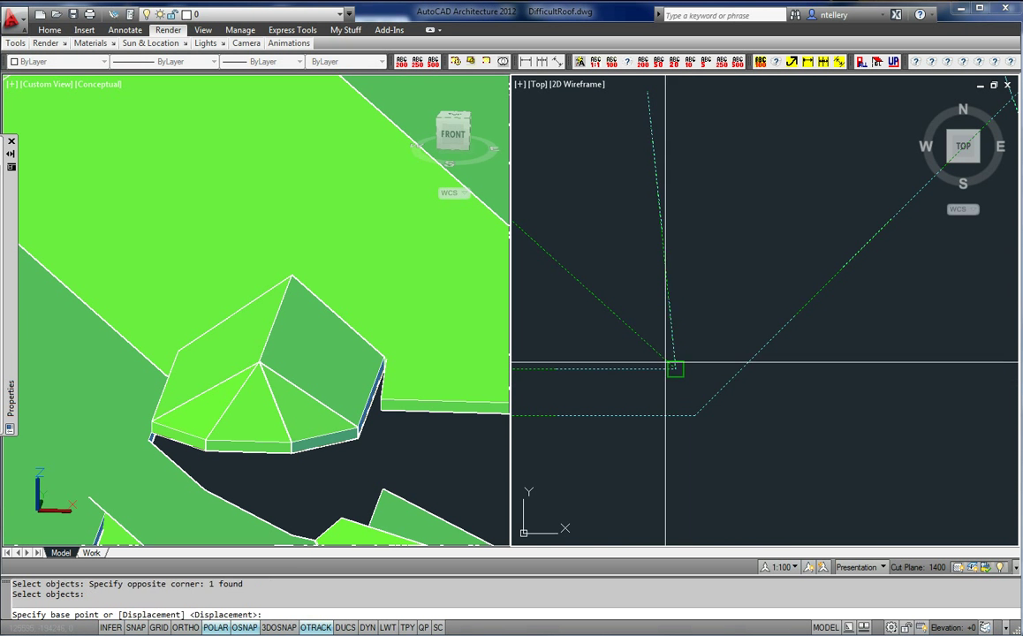
{"action": "left_click", "coordinate": [675, 369]}
{"action": "scroll", "coordinate": [710, 416], "scroll_direction": "down", "scroll_amount": 5}
{"action": "scroll", "coordinate": [680, 366], "scroll_direction": "up", "scroll_amount": 3}
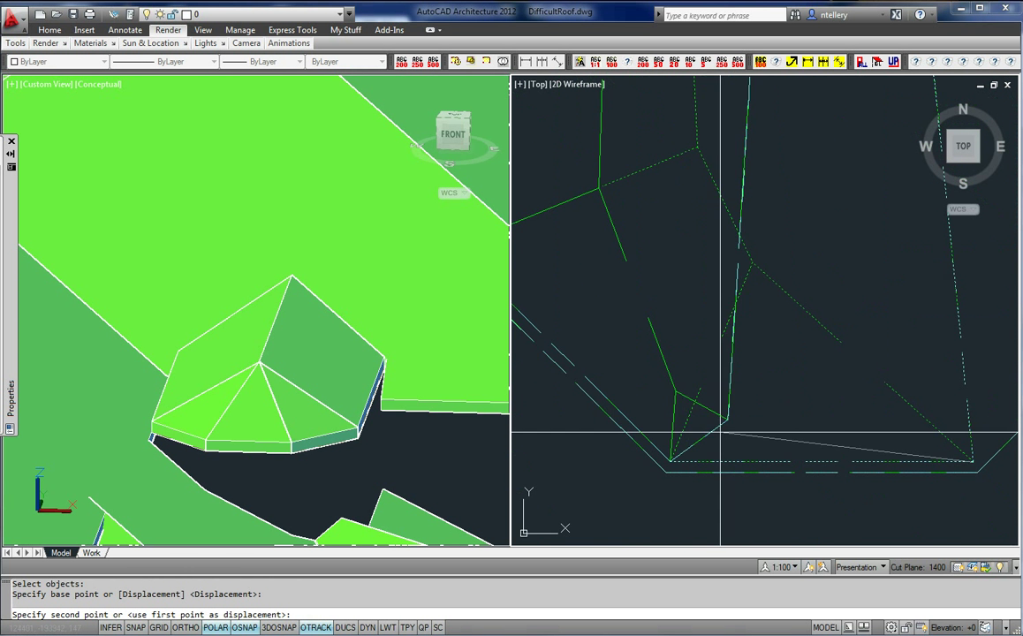
{"action": "scroll", "coordinate": [717, 435], "scroll_direction": "up", "scroll_amount": 3}
{"action": "left_click", "coordinate": [607, 438]}
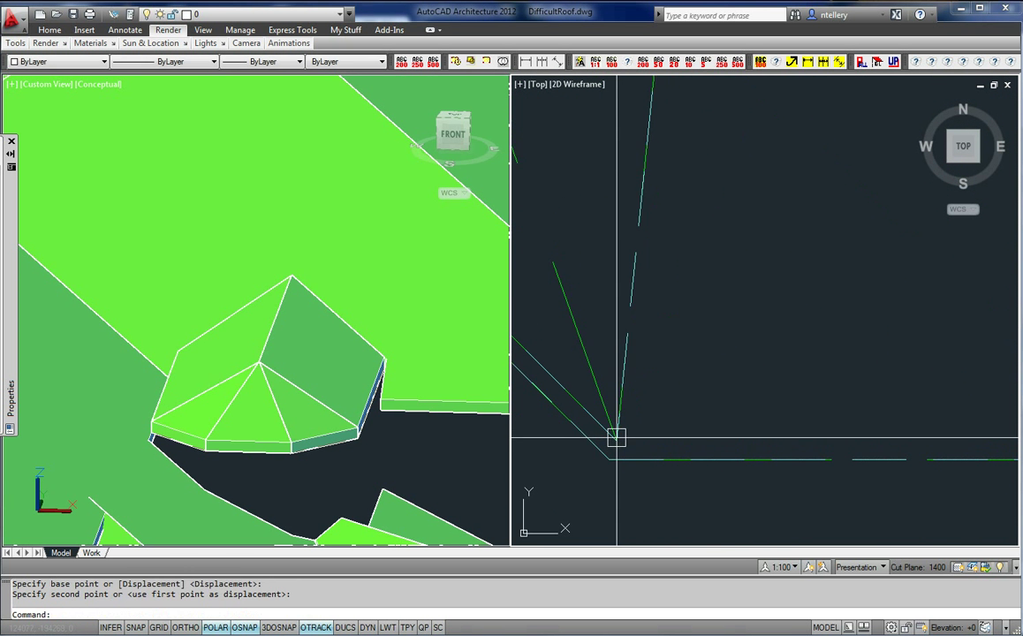
Stretch the merged bay's collapsed south edge corner onto the south end of the bay's west side
{"action": "scroll", "coordinate": [608, 439], "scroll_direction": "up", "scroll_amount": 4}
{"action": "type", "text": "s"}
{"action": "key", "text": "Return"}
{"action": "left_click", "coordinate": [703, 482]}
{"action": "left_click", "coordinate": [632, 433]}
{"action": "key", "text": "Return"}
{"action": "left_click", "coordinate": [648, 457]}
{"action": "scroll", "coordinate": [845, 465], "scroll_direction": "down", "scroll_amount": 4}
{"action": "scroll", "coordinate": [720, 349], "scroll_direction": "up", "scroll_amount": 3}
{"action": "scroll", "coordinate": [698, 305], "scroll_direction": "up", "scroll_amount": 4}
{"action": "left_click", "coordinate": [717, 353]}
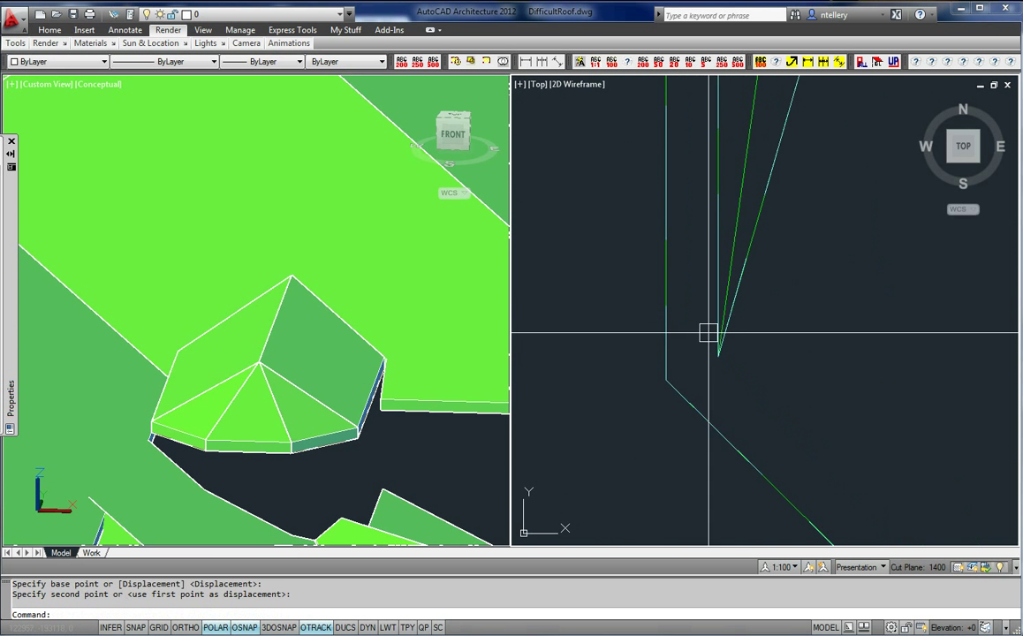
{"action": "left_click", "coordinate": [718, 335]}
{"action": "left_click", "coordinate": [718, 357]}
{"action": "left_click", "coordinate": [719, 357]}
{"action": "left_click", "coordinate": [876, 368]}
{"action": "left_click", "coordinate": [742, 359]}
{"action": "left_click", "coordinate": [719, 356]}
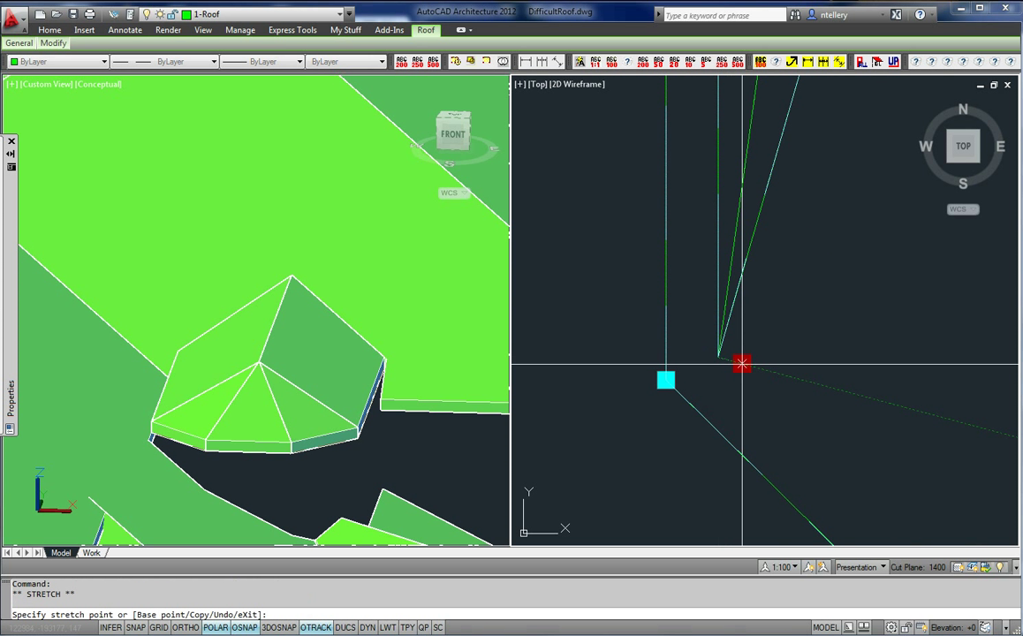
{"action": "left_click", "coordinate": [810, 373]}
{"action": "key", "text": "Escape"}
Stretch the corner at the south end of the bay's west side up onto the bay's northwest corner
{"action": "type", "text": "s"}
{"action": "key", "text": "Return"}
{"action": "left_click", "coordinate": [738, 379]}
{"action": "left_click", "coordinate": [701, 339]}
{"action": "key", "text": "Return"}
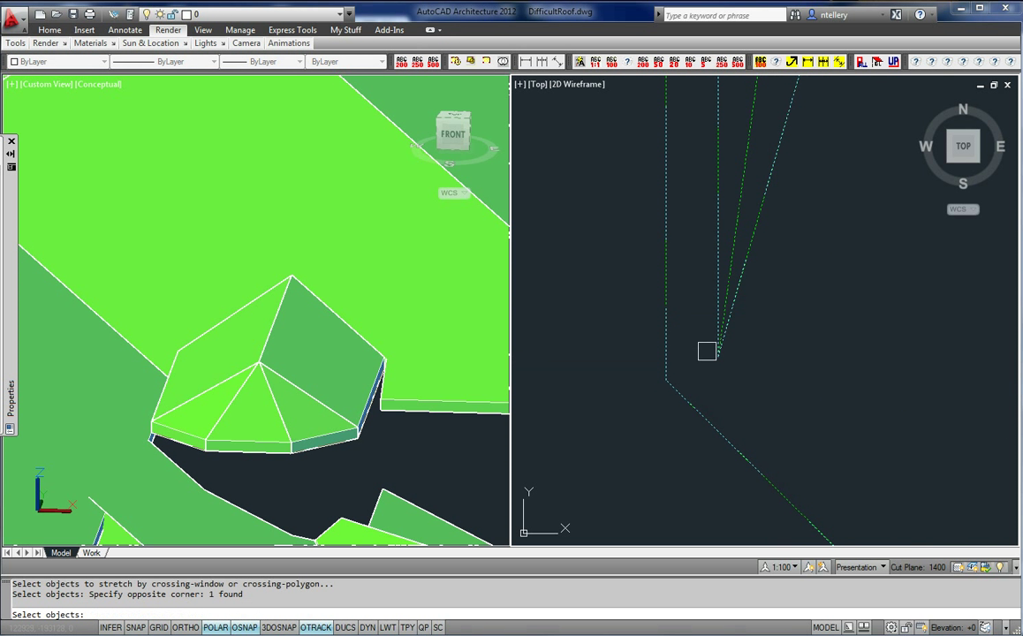
{"action": "left_click", "coordinate": [718, 356]}
{"action": "scroll", "coordinate": [777, 372], "scroll_direction": "up", "scroll_amount": 5}
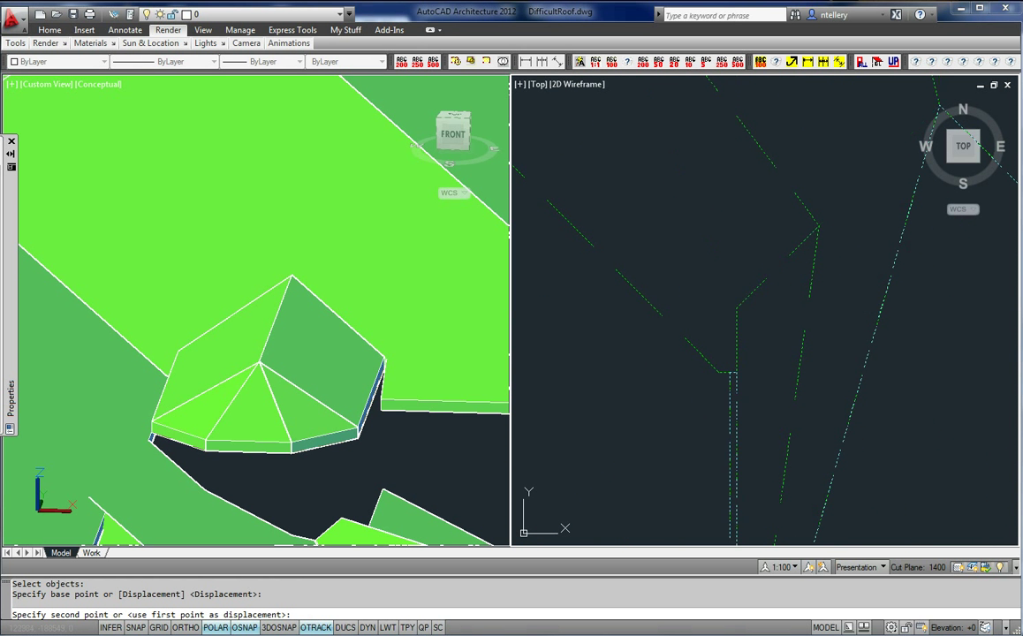
{"action": "left_click", "coordinate": [737, 309]}
Examine the reshaped bay opening and the surrounding main roof faces in the plan and 3D views
{"action": "scroll", "coordinate": [737, 309], "scroll_direction": "down", "scroll_amount": 5}
{"action": "middle_click_drag", "start_coordinate": [805, 335], "coordinate": [767, 437]}
{"action": "scroll", "coordinate": [764, 416], "scroll_direction": "down", "scroll_amount": 5}
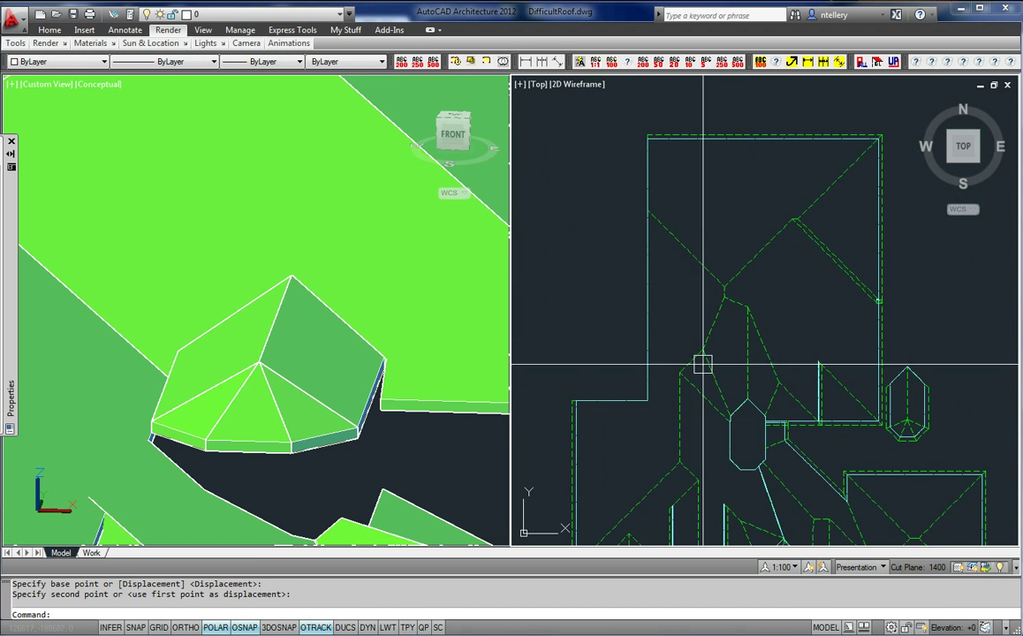
{"action": "left_click", "coordinate": [424, 372]}
{"action": "scroll", "coordinate": [375, 377], "scroll_direction": "down", "scroll_amount": 10}
{"action": "middle_click_drag", "start_coordinate": [402, 385], "coordinate": [448, 181]}
{"action": "middle_click_drag", "start_coordinate": [388, 319], "coordinate": [241, 315]}
{"action": "scroll", "coordinate": [402, 332], "scroll_direction": "up", "scroll_amount": 6}
{"action": "scroll", "coordinate": [265, 253], "scroll_direction": "up", "scroll_amount": 3}
{"action": "scroll", "coordinate": [233, 240], "scroll_direction": "up", "scroll_amount": 3}
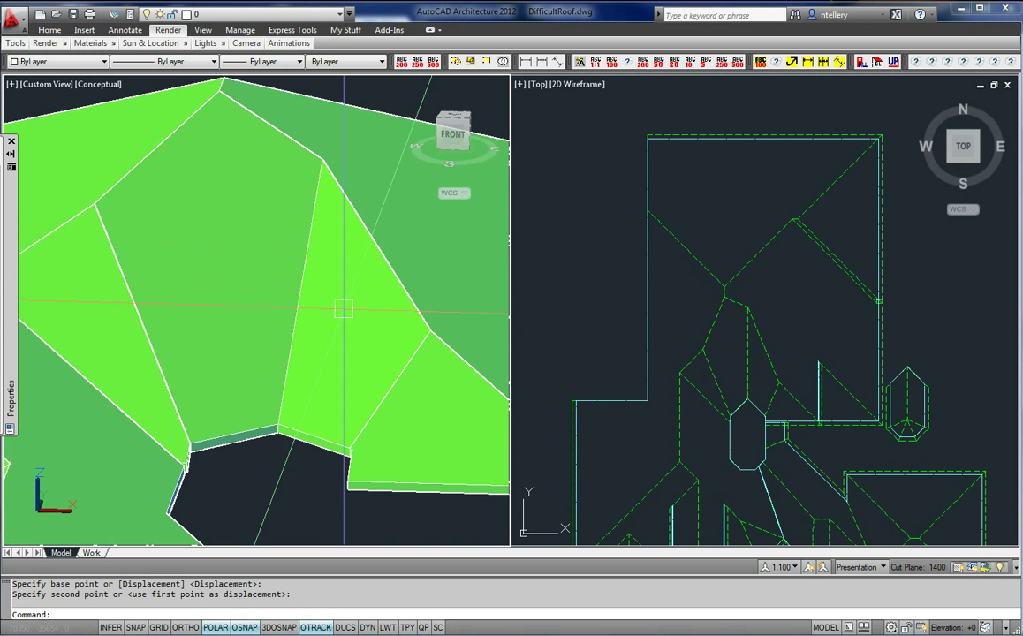
Edit the main roof's edges and faces, giving the two angled edges at the opening's north apex a slope of 90
{"action": "left_click", "coordinate": [853, 327]}
{"action": "scroll", "coordinate": [744, 407], "scroll_direction": "up", "scroll_amount": 6}
{"action": "left_click", "coordinate": [771, 400]}
{"action": "right_click", "coordinate": [767, 409]}
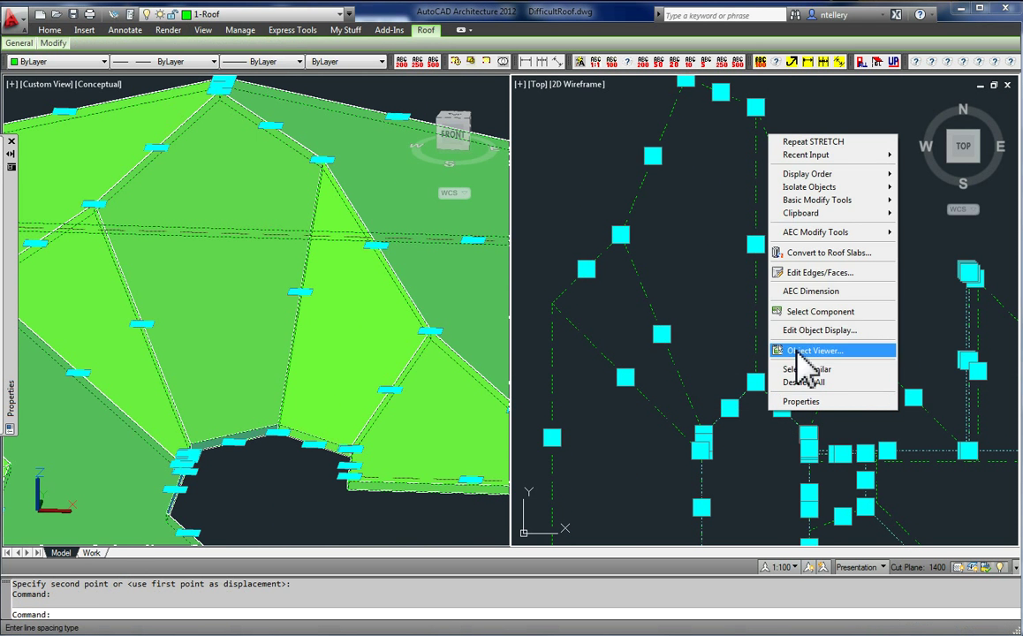
{"action": "left_click", "coordinate": [820, 274]}
{"action": "left_click", "coordinate": [488, 466]}
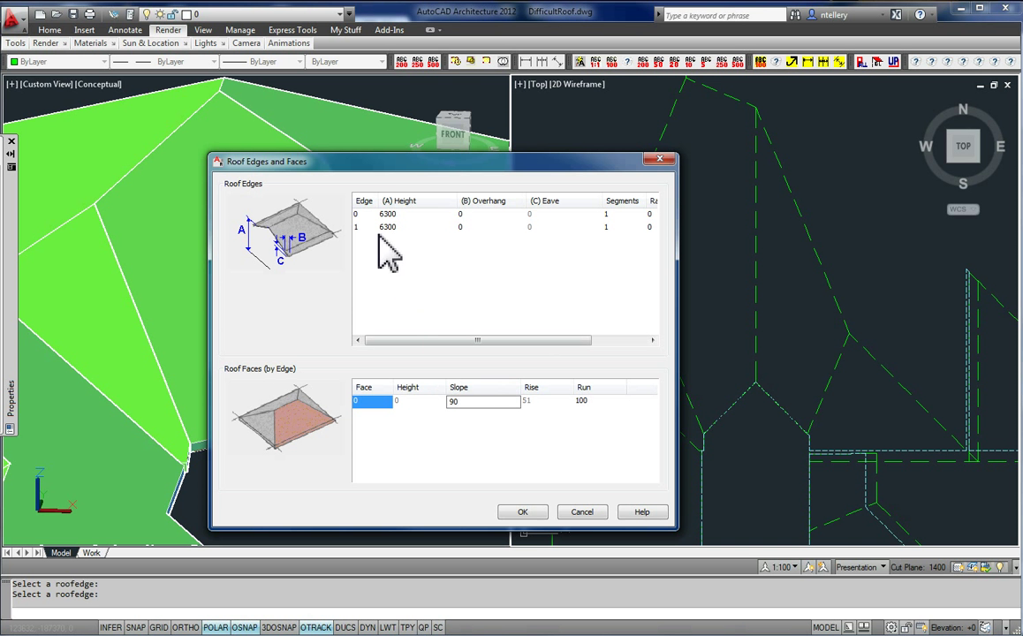
{"action": "left_click", "coordinate": [522, 512]}
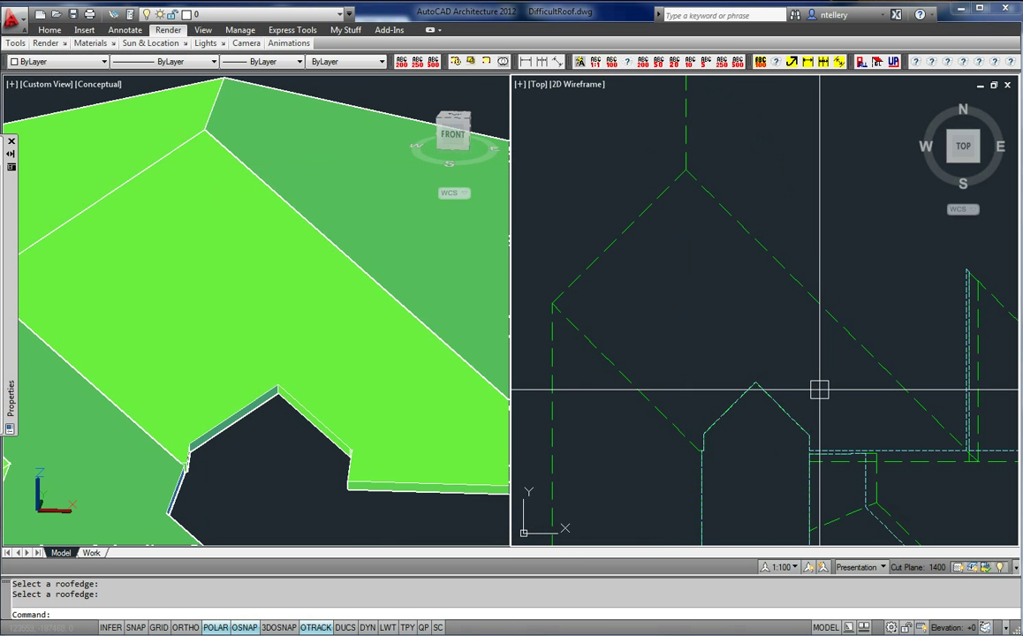
{"action": "scroll", "coordinate": [814, 380], "scroll_direction": "down", "scroll_amount": 4}
{"action": "scroll", "coordinate": [810, 388], "scroll_direction": "up", "scroll_amount": 4}
{"action": "mouse_move", "coordinate": [809, 388]}
{"action": "middle_mouse_down"}
{"action": "mouse_move", "coordinate": [746, 349]}
{"action": "mouse_move", "coordinate": [575, 326]}
{"action": "middle_mouse_up"}
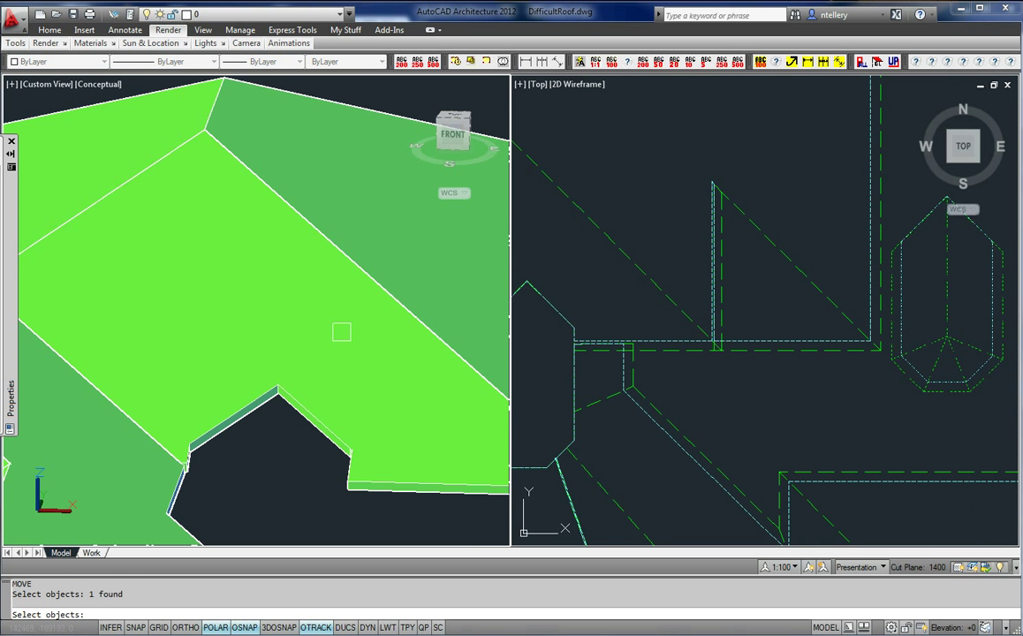
{"action": "left_click", "coordinate": [360, 334]}
{"action": "key", "text": "Escape"}
{"action": "scroll", "coordinate": [291, 353], "scroll_direction": "down", "scroll_amount": 3}
{"action": "key", "text": "Escape"}
Move the separate bay roof from its north apex to the north apex of the main roof's opening
{"action": "scroll", "coordinate": [316, 326], "scroll_direction": "up", "scroll_amount": 5}
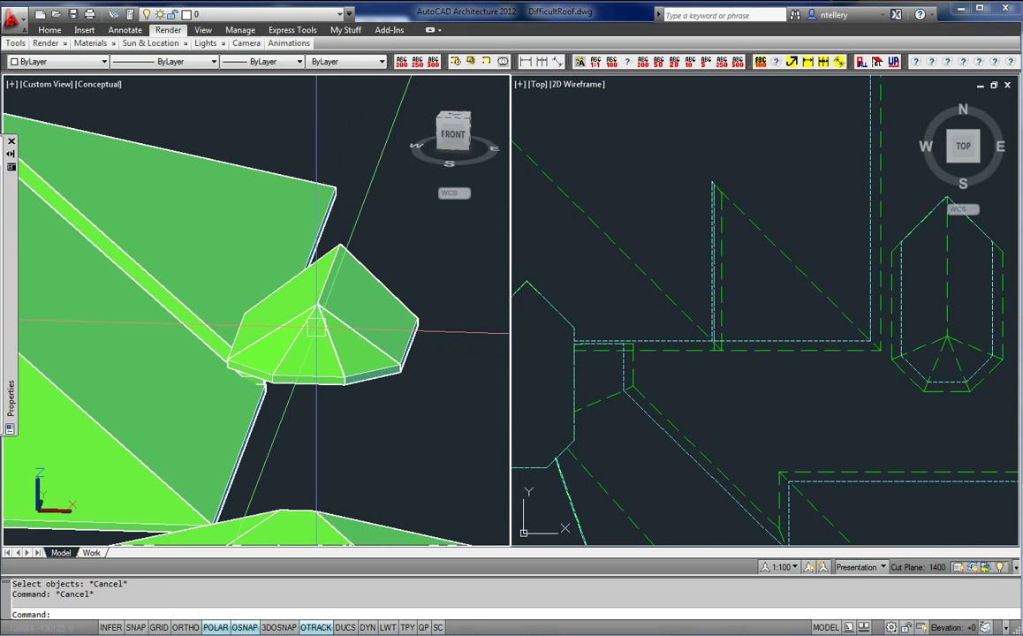
{"action": "key", "text": "Return"}
{"action": "left_click", "coordinate": [357, 317]}
{"action": "key", "text": "Return"}
{"action": "left_click", "coordinate": [341, 245]}
{"action": "middle_click_drag", "start_coordinate": [168, 323], "coordinate": [407, 285]}
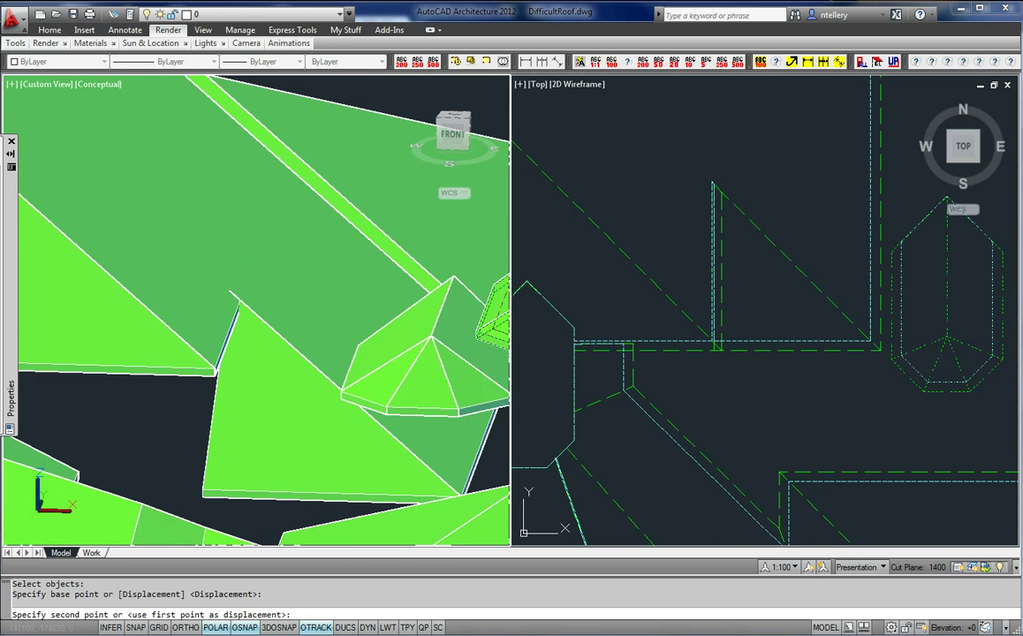
{"action": "middle_click_drag", "start_coordinate": [159, 362], "coordinate": [405, 343]}
{"action": "left_click", "coordinate": [192, 299]}
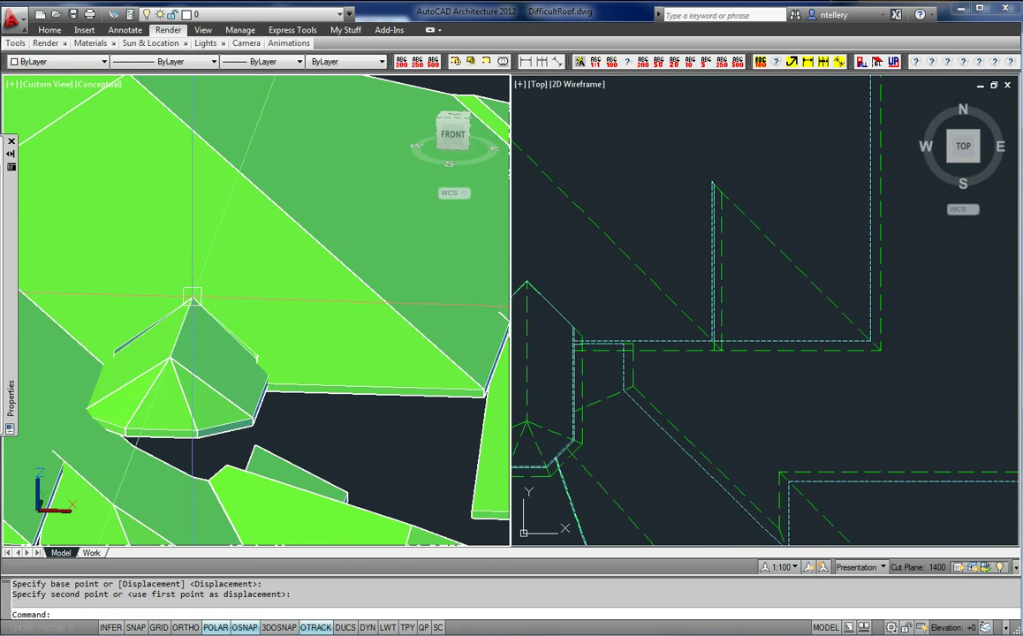
Set the moved bay roof's slope to 27 degrees in its properties
{"action": "scroll", "coordinate": [219, 351], "scroll_direction": "up", "scroll_amount": 2}
{"action": "scroll", "coordinate": [273, 314], "scroll_direction": "up", "scroll_amount": 3}
{"action": "left_click", "coordinate": [209, 369]}
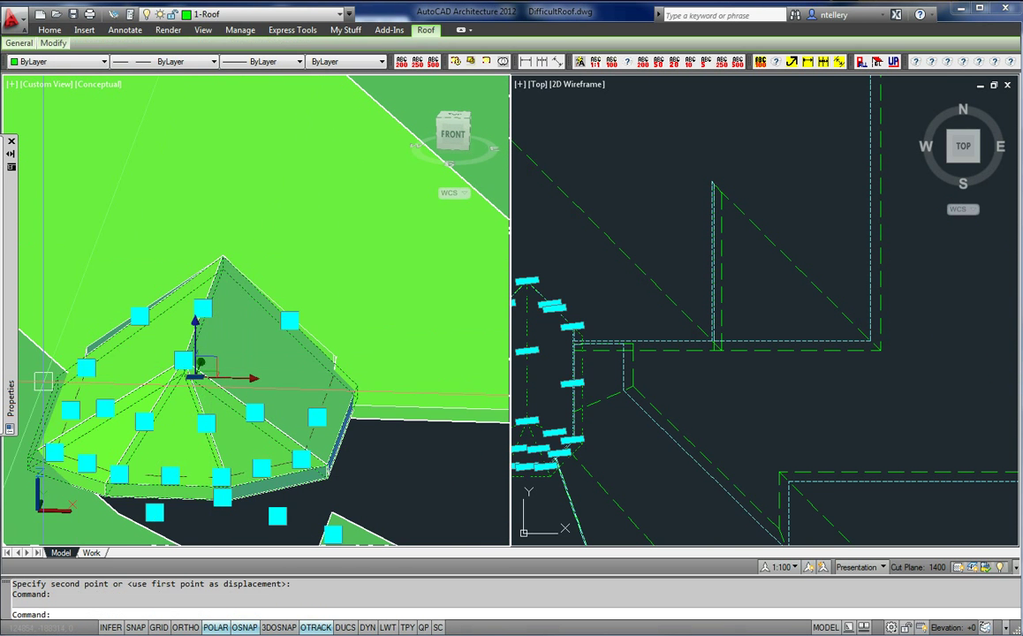
{"action": "left_click_drag", "start_coordinate": [18, 300], "coordinate": [566, 305]}
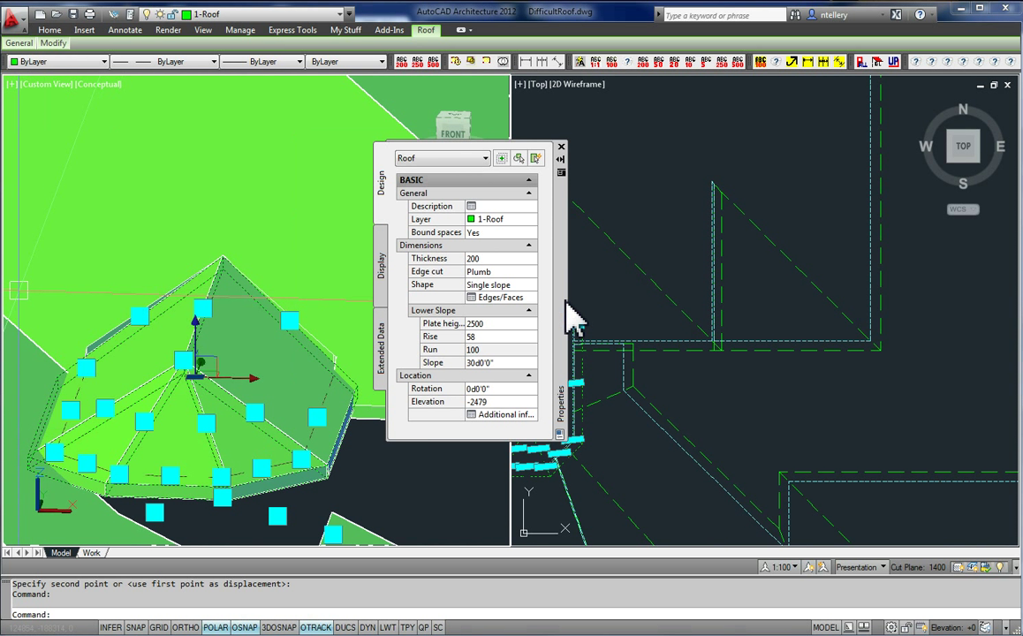
{"action": "type", "text": "27"}
{"action": "key", "text": "Return"}
{"action": "key", "text": "Escape"}
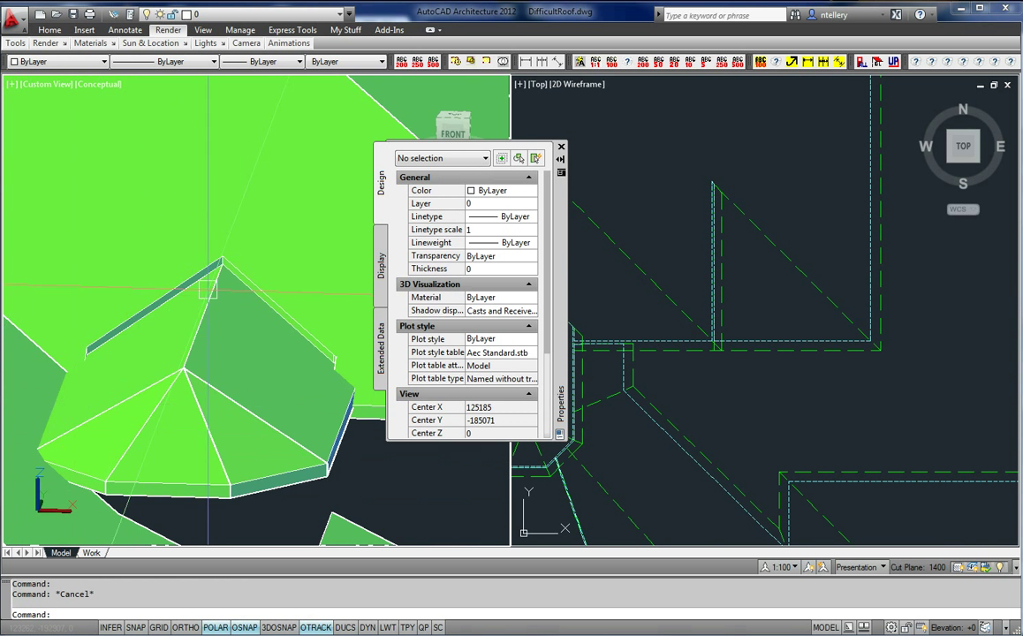
Move the bay roof up so its apex meets the top of the main roof's opening, and close the properties
{"action": "scroll", "coordinate": [186, 306], "scroll_direction": "up", "scroll_amount": 3}
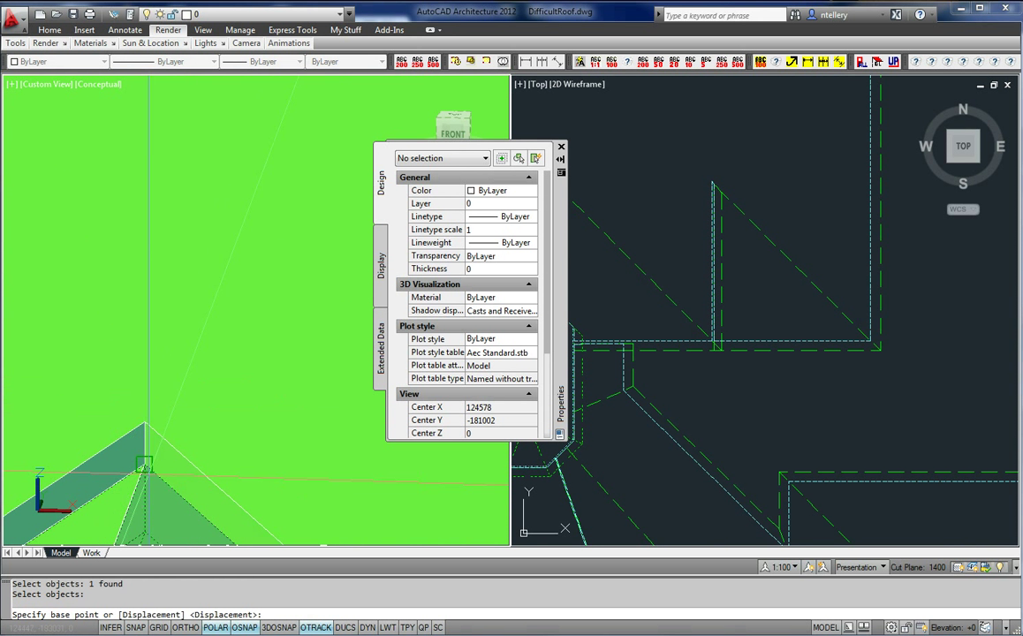
{"action": "left_click", "coordinate": [144, 421]}
{"action": "scroll", "coordinate": [219, 343], "scroll_direction": "down", "scroll_amount": 5}
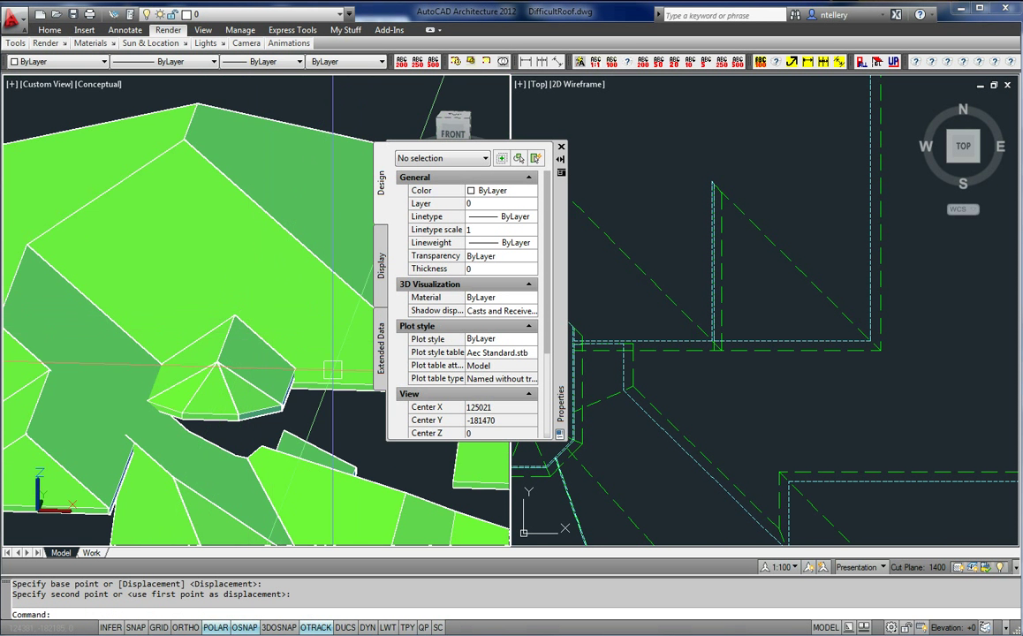
{"action": "scroll", "coordinate": [250, 381], "scroll_direction": "up", "scroll_amount": 2}
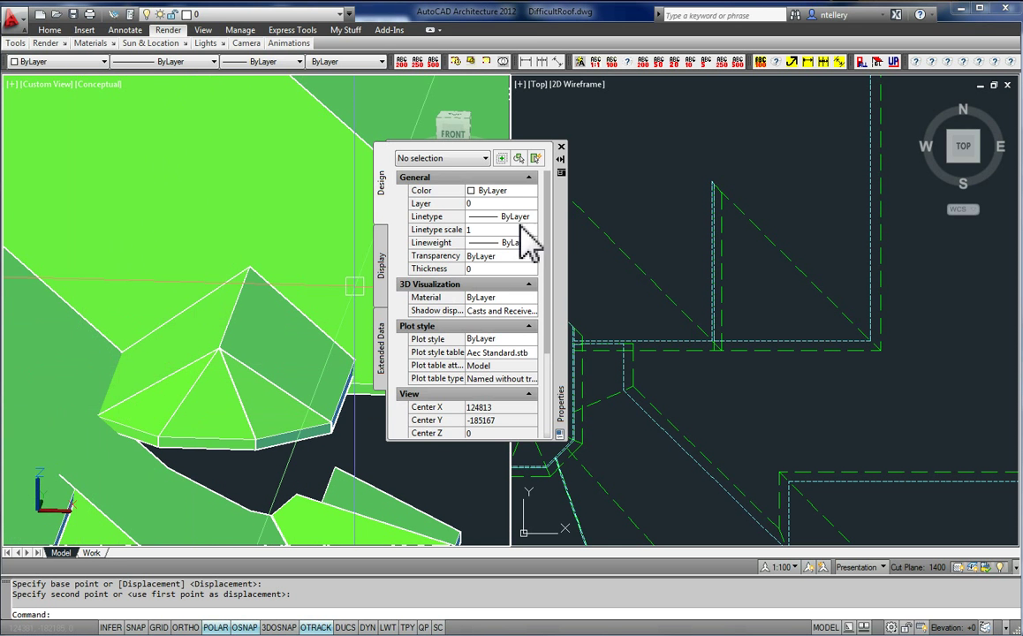
{"action": "key", "text": "ctrl+1"}
Examine how the bay roof fits against the main roof and the neighbouring roofs in the 3D view
{"action": "left_click", "coordinate": [304, 289]}
{"action": "scroll", "coordinate": [306, 294], "scroll_direction": "down", "scroll_amount": 8}
{"action": "middle_click_drag", "start_coordinate": [311, 309], "coordinate": [397, 480]}
{"action": "middle_click_drag", "start_coordinate": [164, 346], "coordinate": [429, 221]}
{"action": "scroll", "coordinate": [251, 283], "scroll_direction": "up", "scroll_amount": 8}
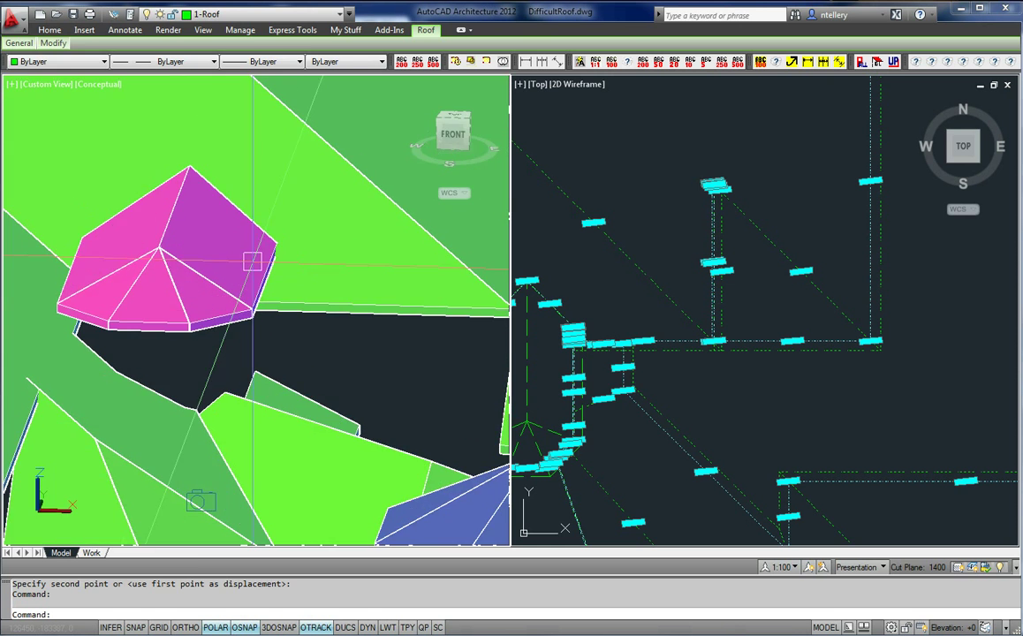
{"action": "key", "text": "Escape"}
{"action": "scroll", "coordinate": [263, 267], "scroll_direction": "down", "scroll_amount": 6}
{"action": "middle_click_drag", "start_coordinate": [342, 365], "coordinate": [331, 343]}
{"action": "scroll", "coordinate": [344, 355], "scroll_direction": "down", "scroll_amount": 4}
{"action": "left_click", "coordinate": [455, 381]}
{"action": "left_click", "coordinate": [162, 240]}
{"action": "right_click", "coordinate": [162, 242]}
{"action": "left_click", "coordinate": [112, 446]}
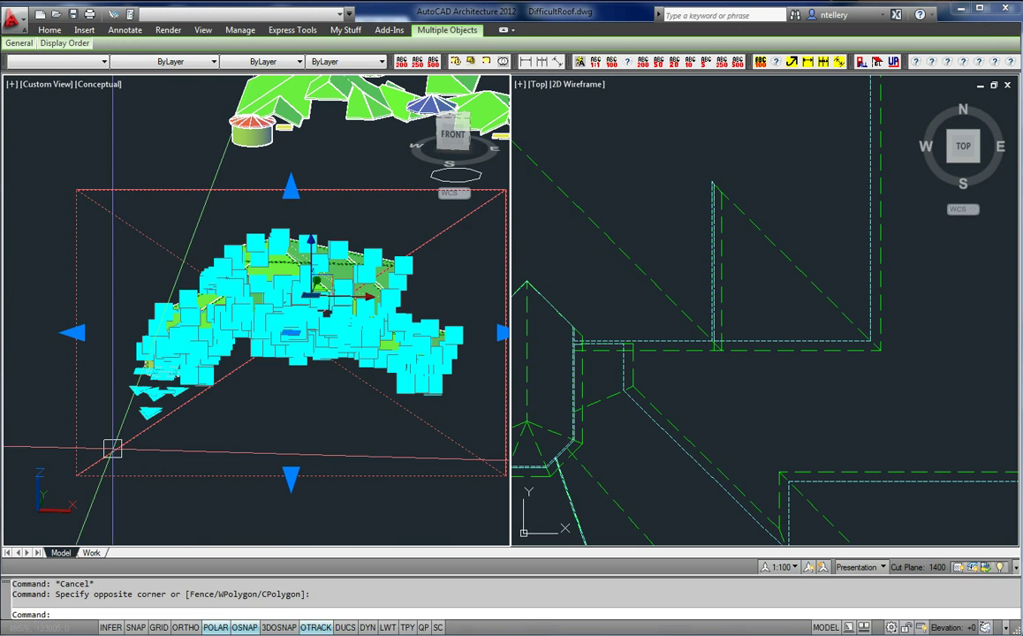
{"action": "left_click", "coordinate": [113, 448], "text": "shift"}
{"action": "right_click", "coordinate": [341, 256]}
{"action": "key", "text": "Escape"}
{"action": "key", "text": "Escape"}
Select the whole group of house roofs and open it in the Object Viewer
{"action": "left_click", "coordinate": [450, 335]}
{"action": "left_click", "coordinate": [118, 227]}
{"action": "right_click", "coordinate": [196, 263]}
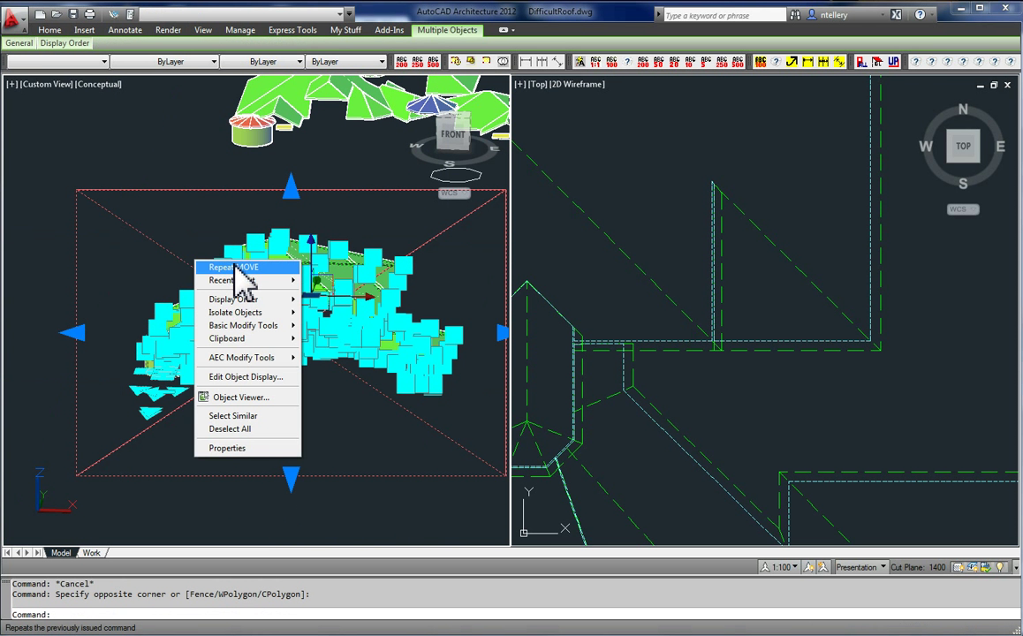
{"action": "key", "text": "Escape"}
{"action": "scroll", "coordinate": [307, 265], "scroll_direction": "up", "scroll_amount": 5}
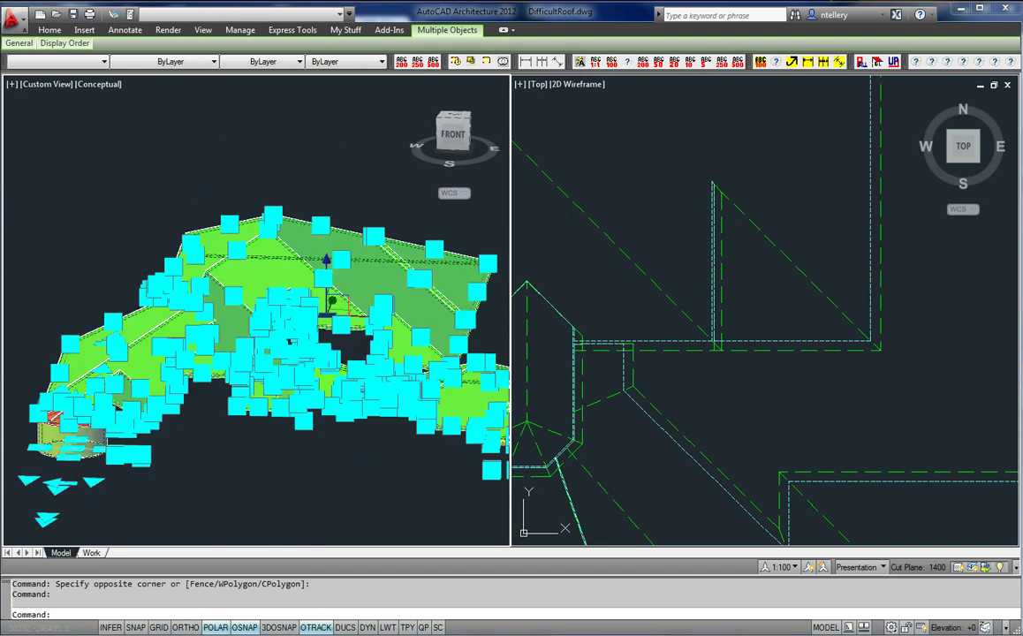
{"action": "right_click", "coordinate": [306, 258]}
{"action": "left_click", "coordinate": [362, 409]}
Orbit and zoom around the textured house roof to examine the bay and its joins from several angles
{"action": "left_click_drag", "start_coordinate": [404, 395], "coordinate": [183, 396]}
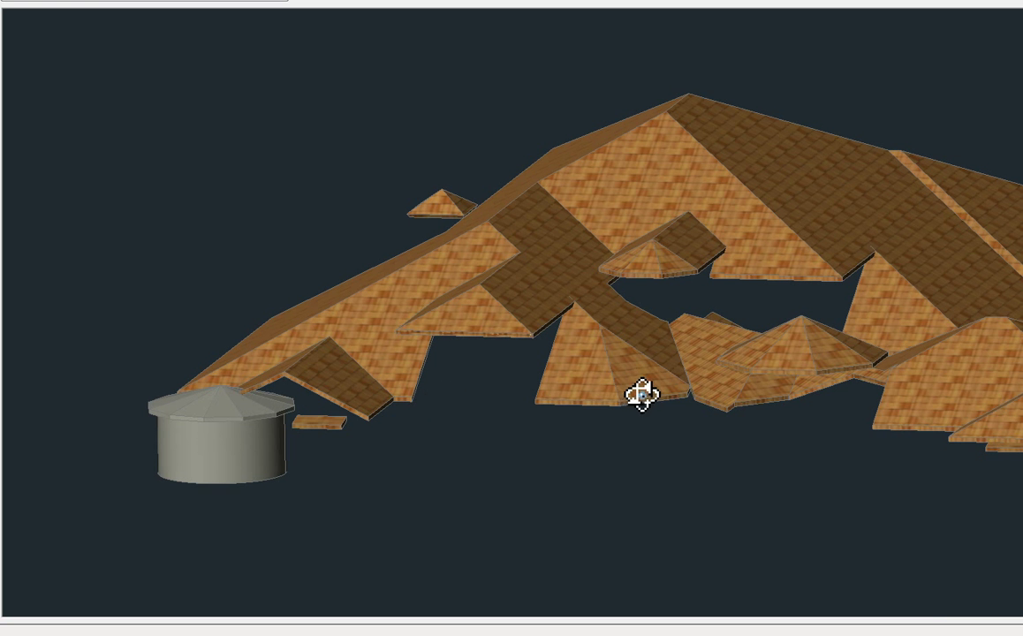
{"action": "left_click_drag", "start_coordinate": [638, 397], "coordinate": [603, 418]}
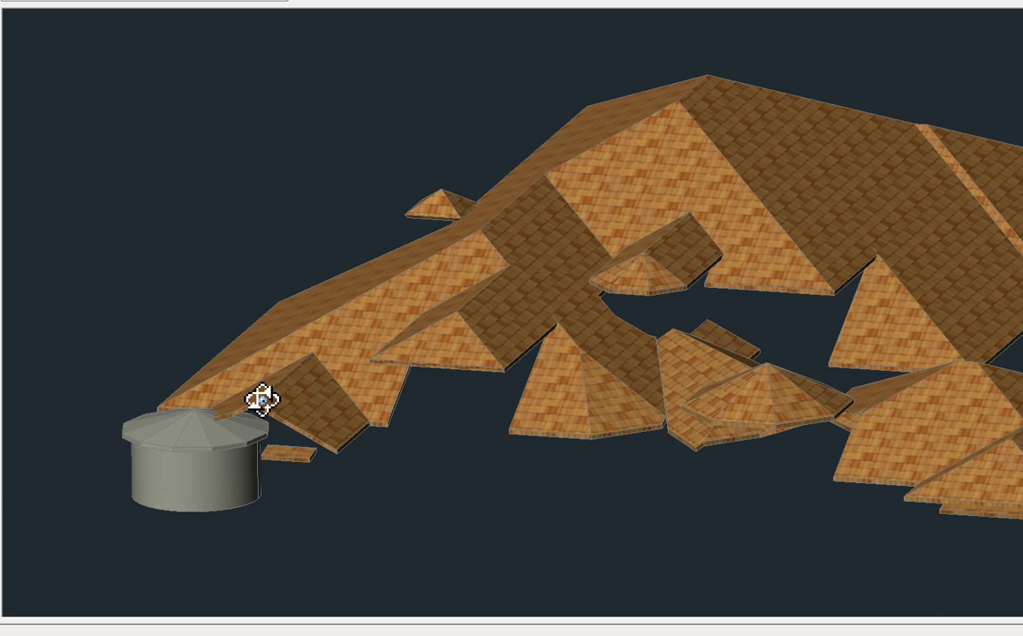
{"action": "mouse_move", "coordinate": [499, 420]}
{"action": "middle_mouse_down"}
{"action": "mouse_move", "coordinate": [514, 425]}
{"action": "mouse_move", "coordinate": [510, 434]}
{"action": "middle_mouse_up"}
{"action": "left_click_drag", "start_coordinate": [511, 433], "coordinate": [669, 290]}
{"action": "scroll", "coordinate": [564, 280], "scroll_direction": "up", "scroll_amount": 5}
{"action": "mouse_move", "coordinate": [629, 431]}
{"action": "left_mouse_down"}
{"action": "mouse_move", "coordinate": [651, 399]}
{"action": "mouse_move", "coordinate": [616, 441]}
{"action": "left_mouse_up"}
{"action": "scroll", "coordinate": [640, 417], "scroll_direction": "down", "scroll_amount": 5}
{"action": "middle_click_drag", "start_coordinate": [671, 434], "coordinate": [620, 432]}
{"action": "left_click_drag", "start_coordinate": [625, 386], "coordinate": [689, 198]}
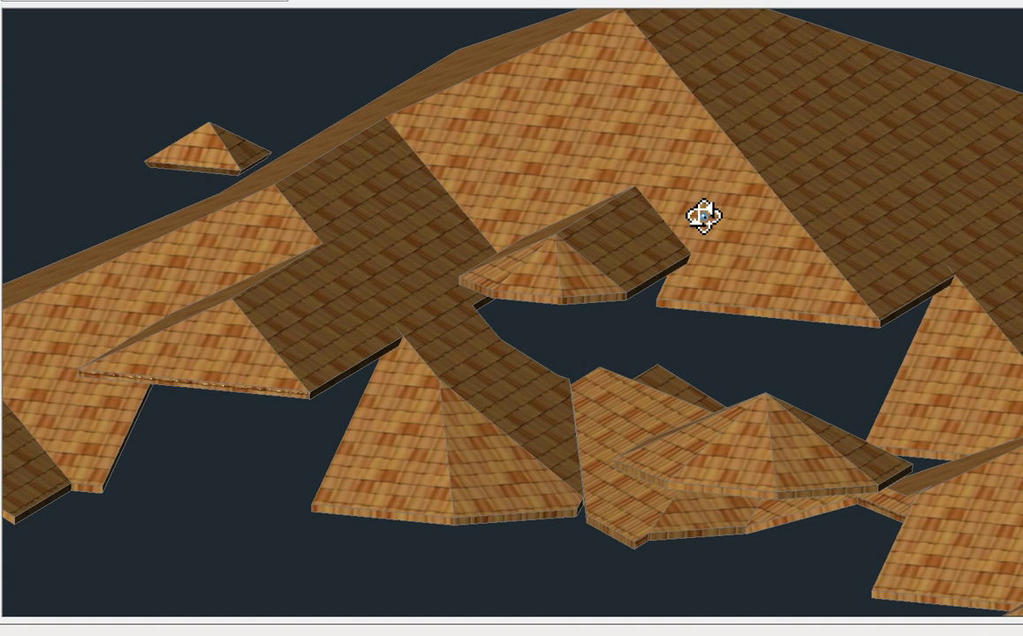
{"action": "left_click_drag", "start_coordinate": [673, 418], "coordinate": [658, 412]}
{"action": "scroll", "coordinate": [661, 413], "scroll_direction": "down", "scroll_amount": 1}
{"action": "scroll", "coordinate": [662, 412], "scroll_direction": "up", "scroll_amount": 1}
{"action": "scroll", "coordinate": [652, 413], "scroll_direction": "down", "scroll_amount": 1}
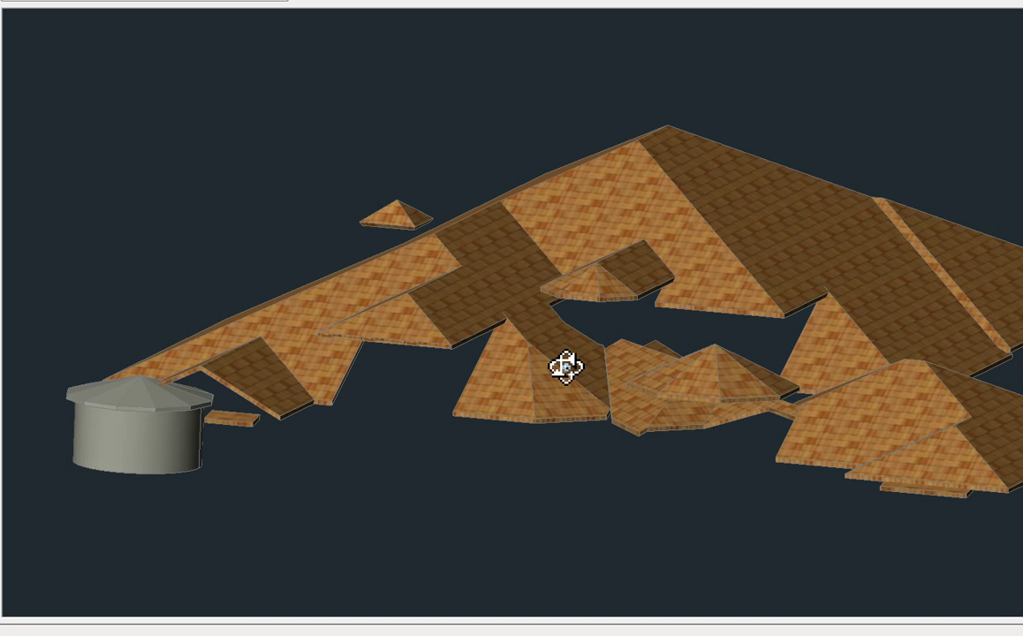
{"action": "scroll", "coordinate": [566, 366], "scroll_direction": "up", "scroll_amount": 3}
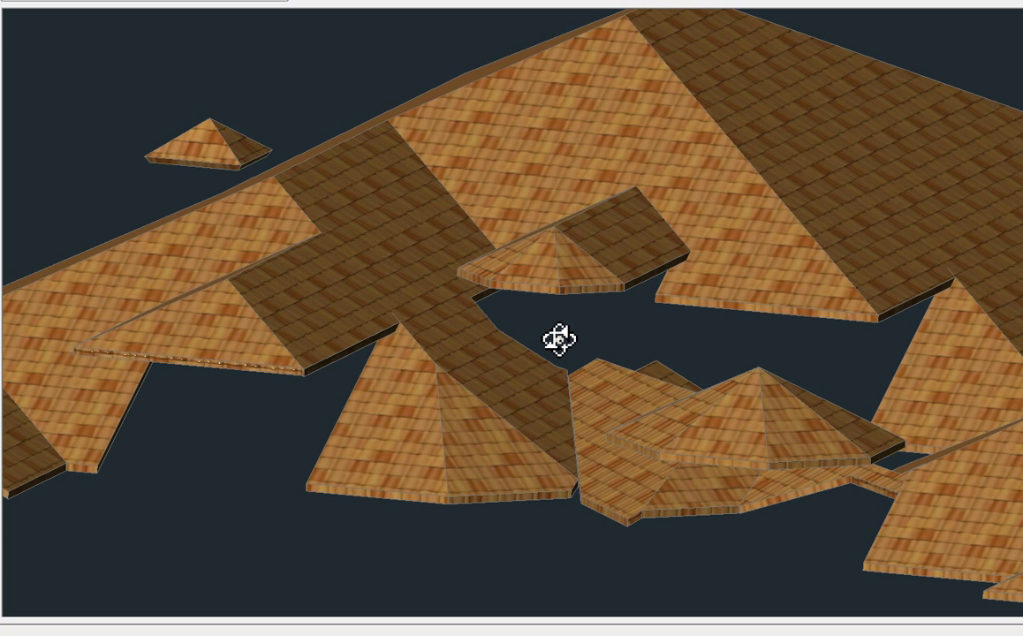